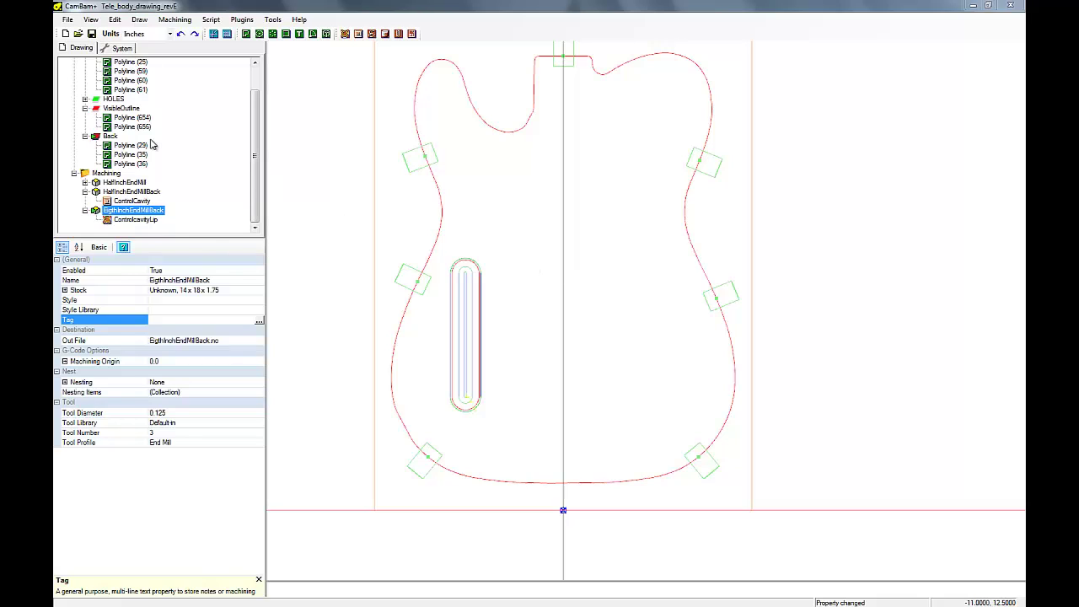
- Collapse the Back, VisibleOutline and ROUTES layer nodes
click(85, 136)
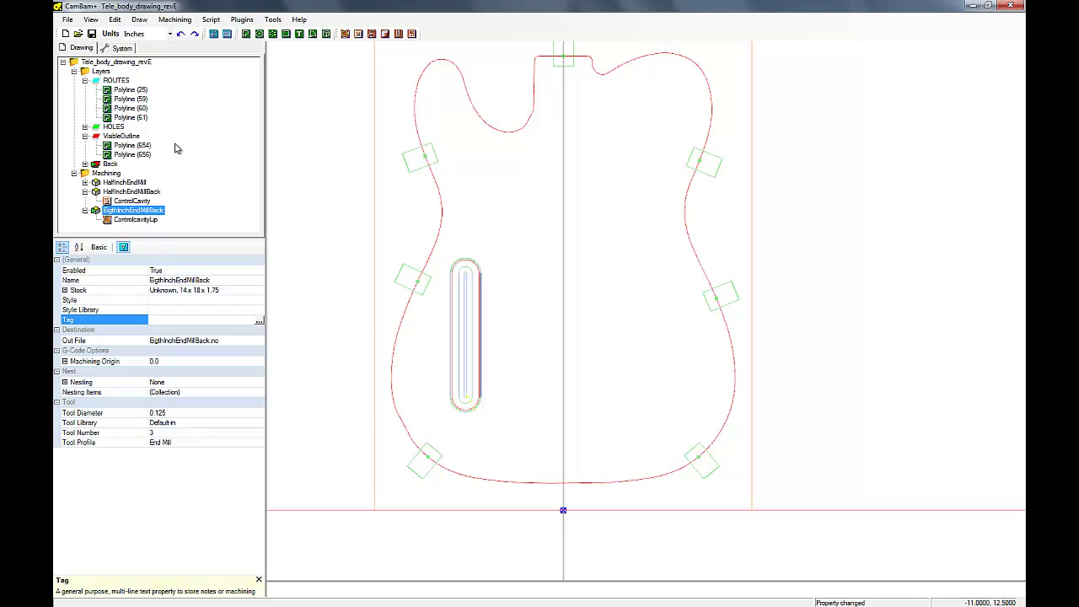
click(85, 135)
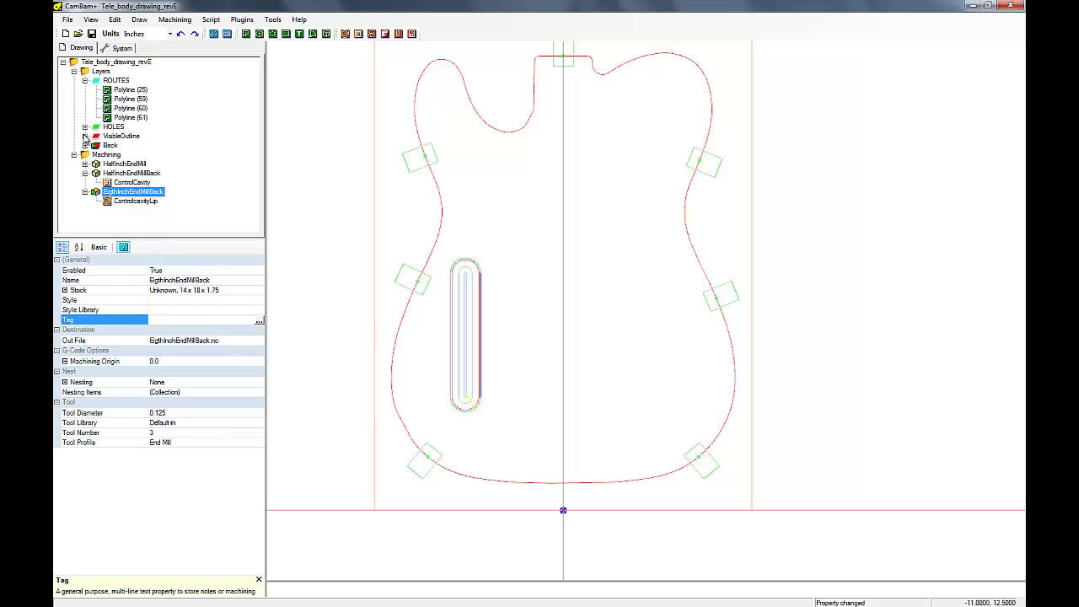
click(85, 80)
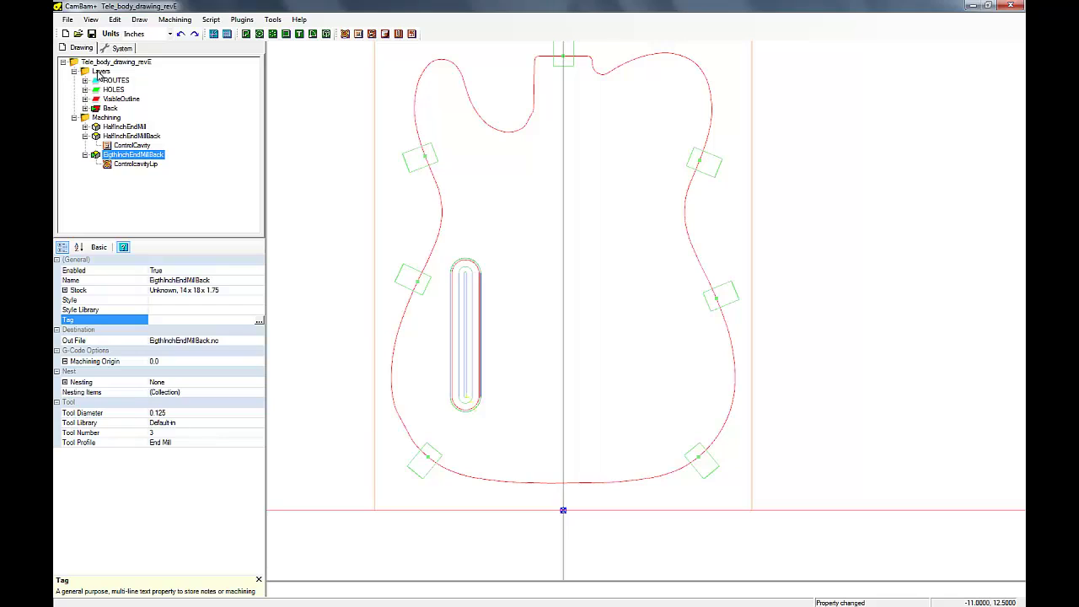
- Add a new drawing layer named LocatorPins
right_click(97, 74)
click(122, 81)
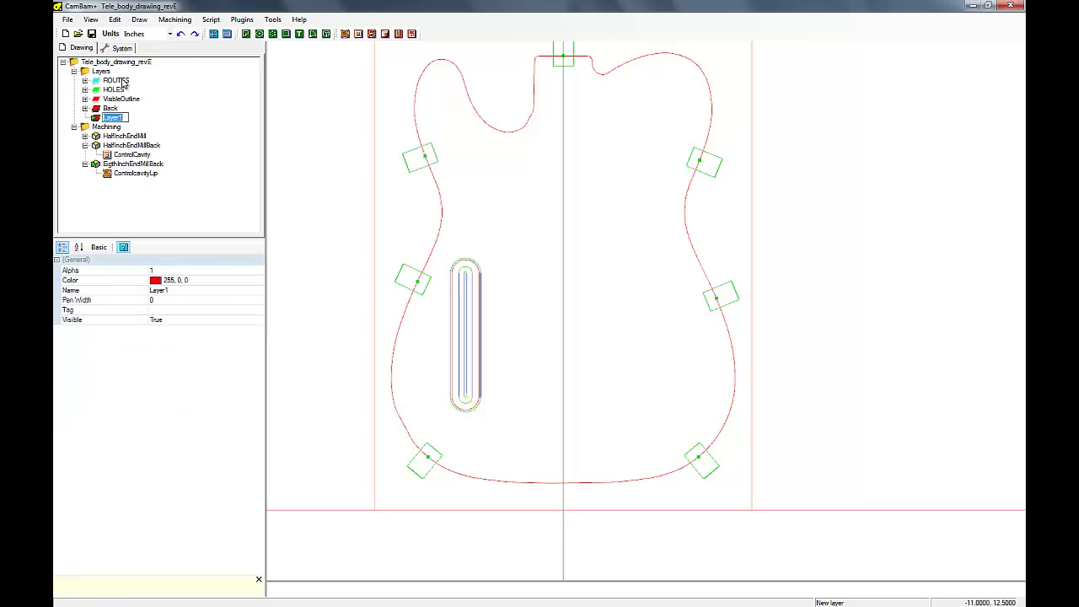
text(La)
text(cato)
text(rFins)
key(Return)
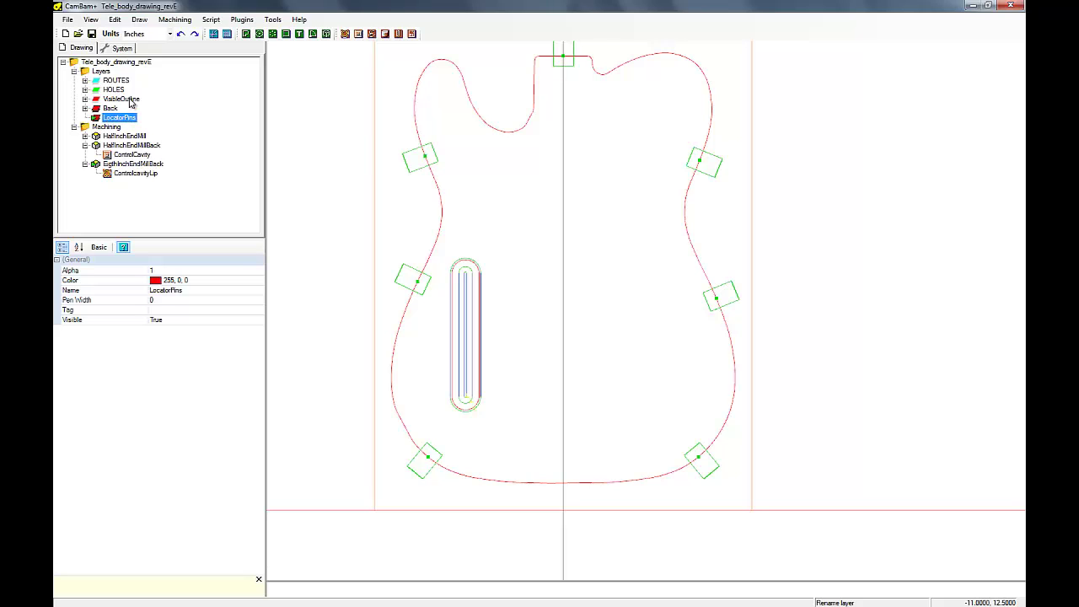
click(91, 20)
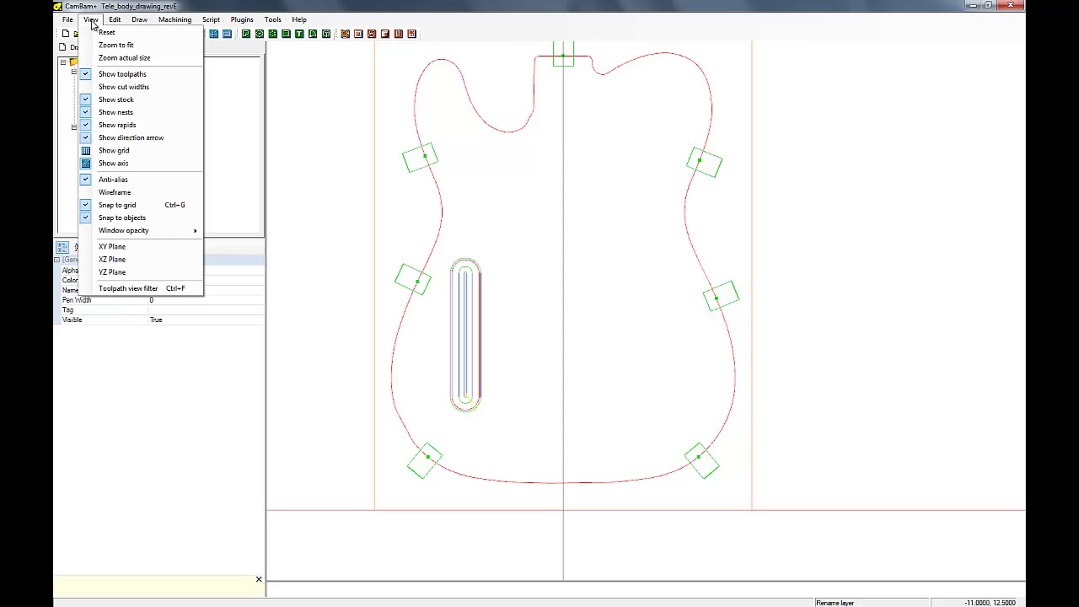
- Turn on the grid and set the Grid Info (Inches) minor scale to 0.25
click(89, 150)
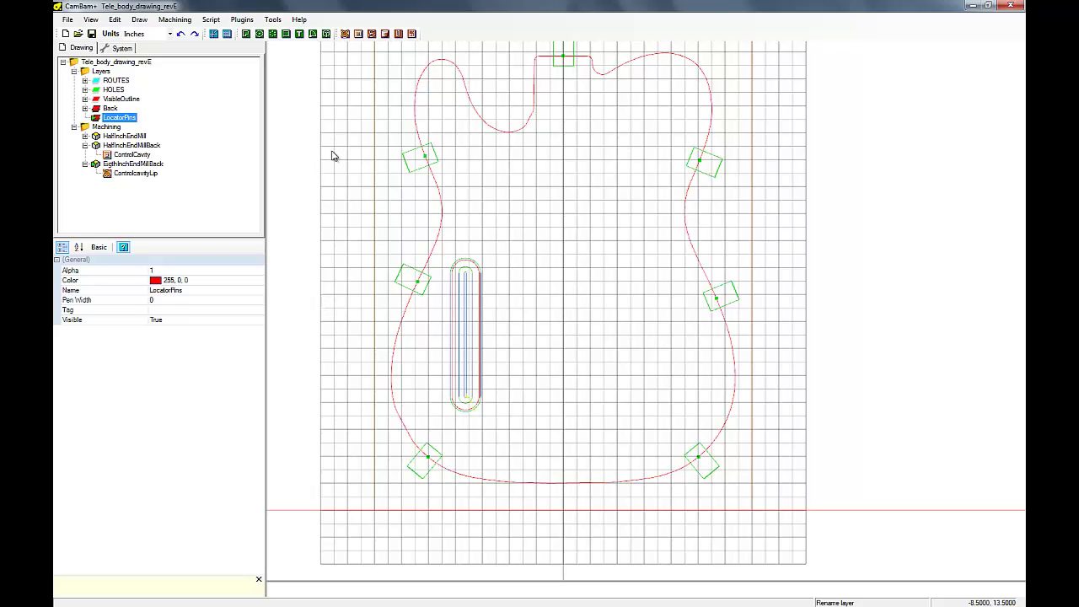
click(277, 20)
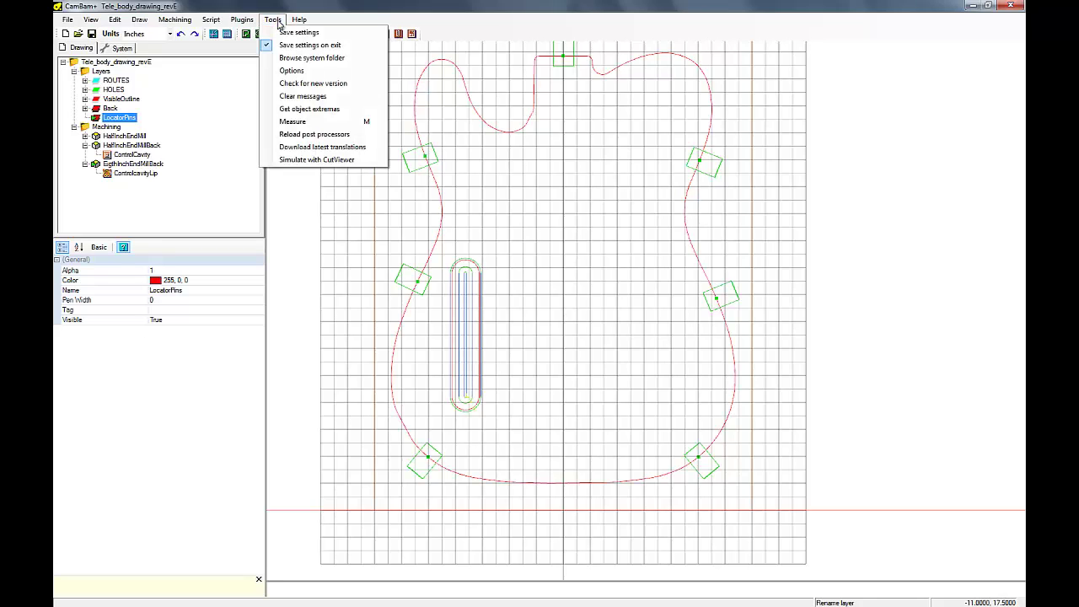
click(292, 71)
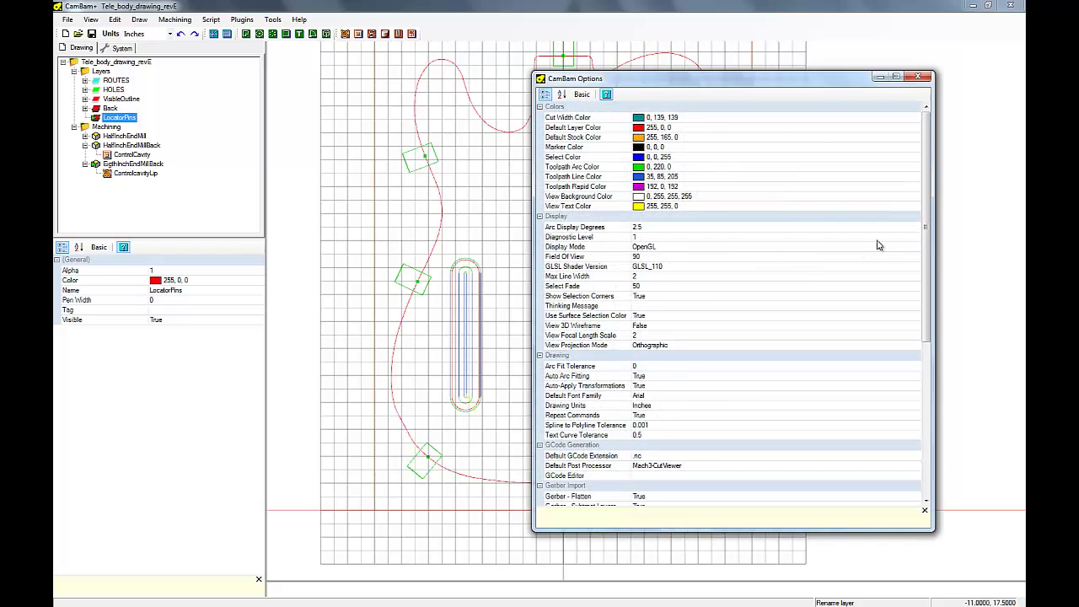
drag(932, 232, 922, 429)
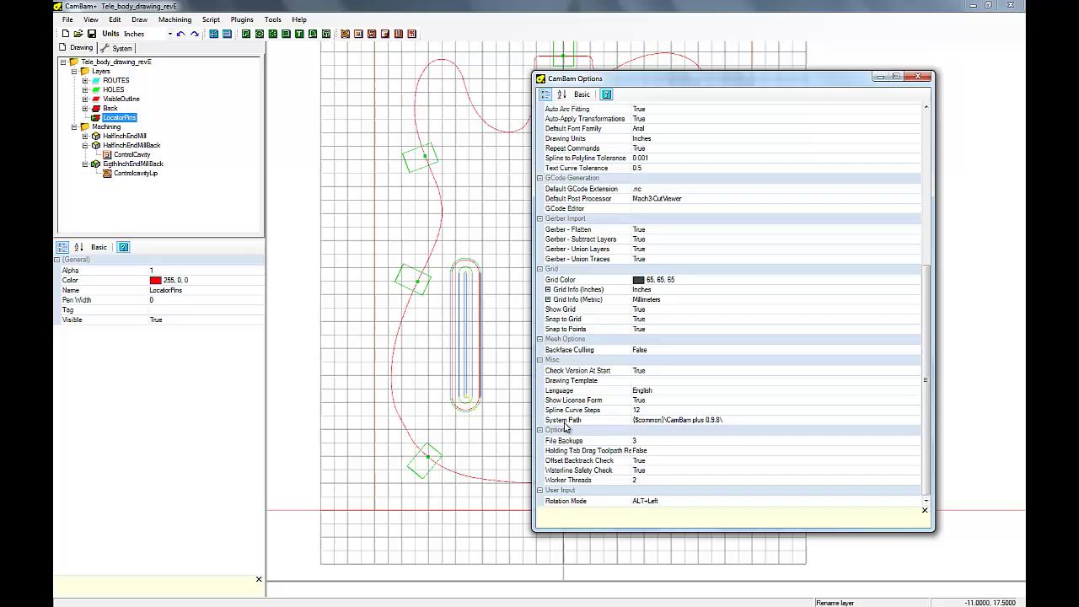
click(548, 289)
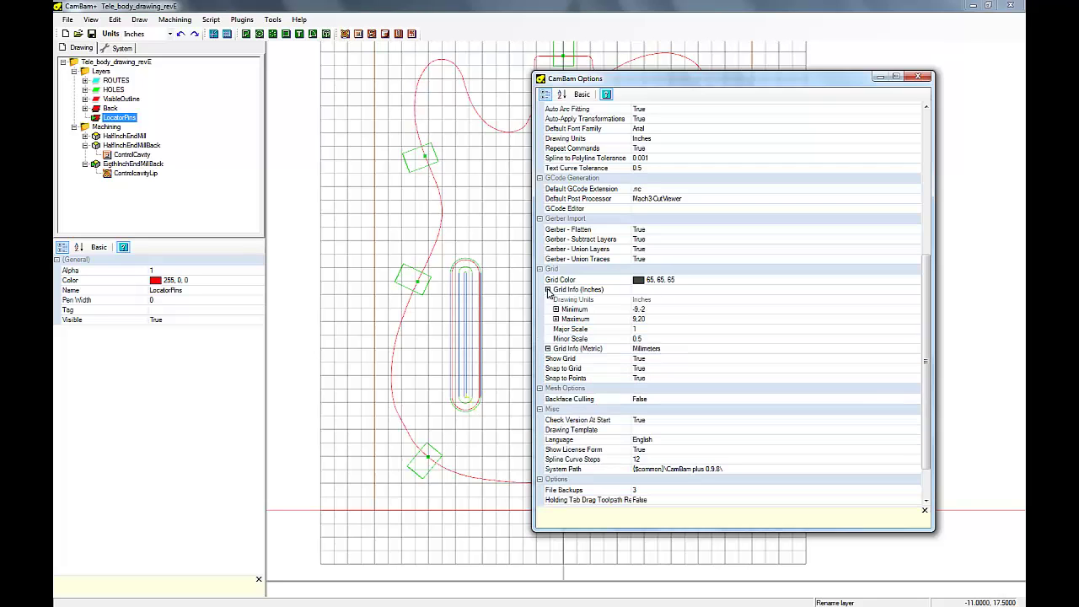
click(637, 338)
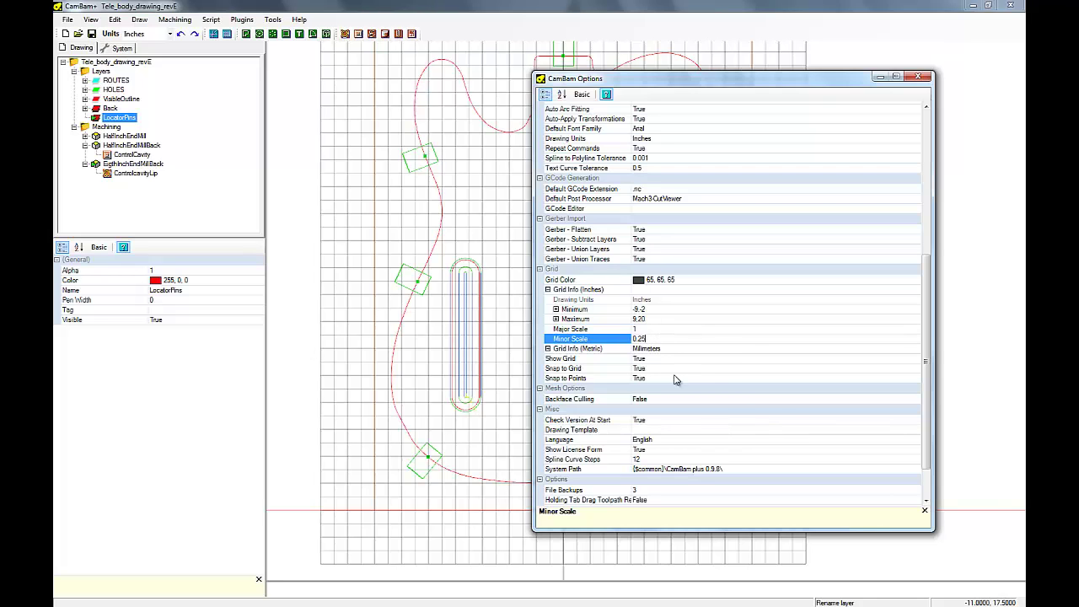
click(680, 328)
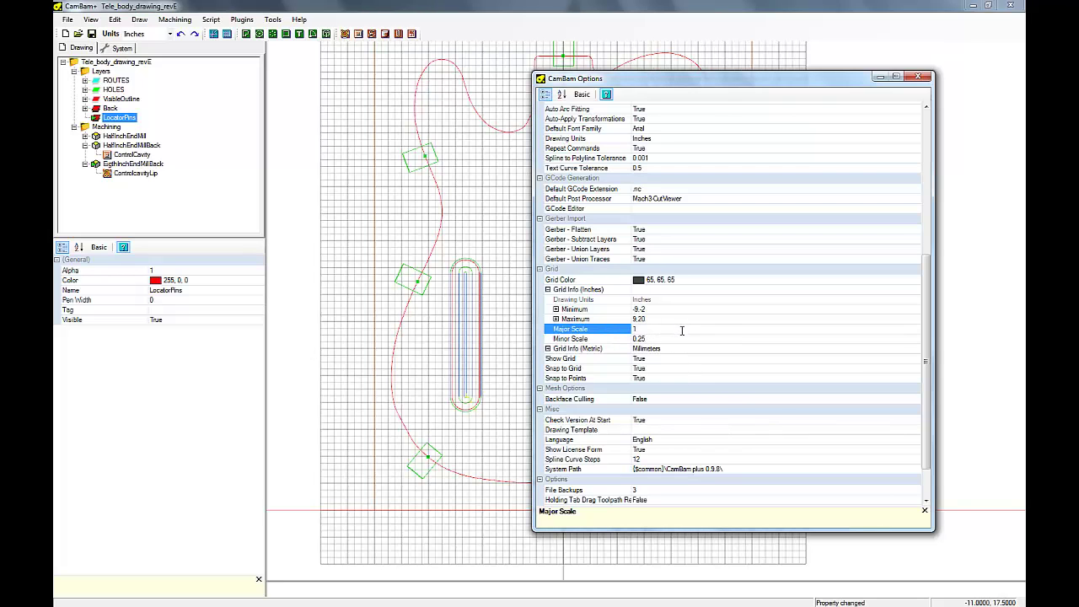
- Close the Options dialog and zoom into the body's lower-left corner
click(918, 78)
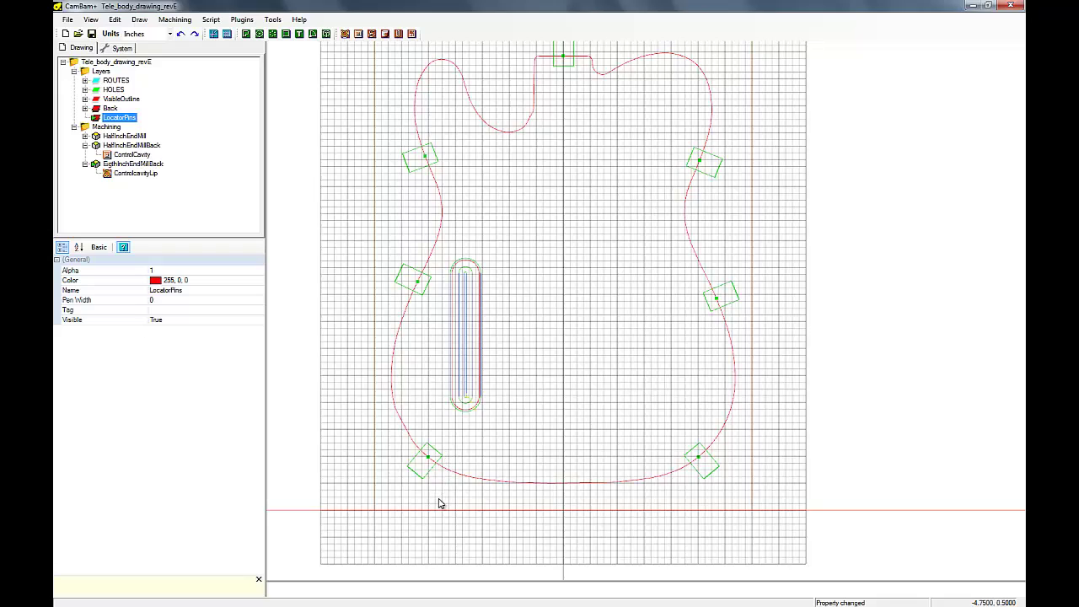
mouse_move(439, 503)
middle_down()
mouse_move(587, 392)
mouse_move(619, 326)
mouse_move(626, 276)
middle_up()
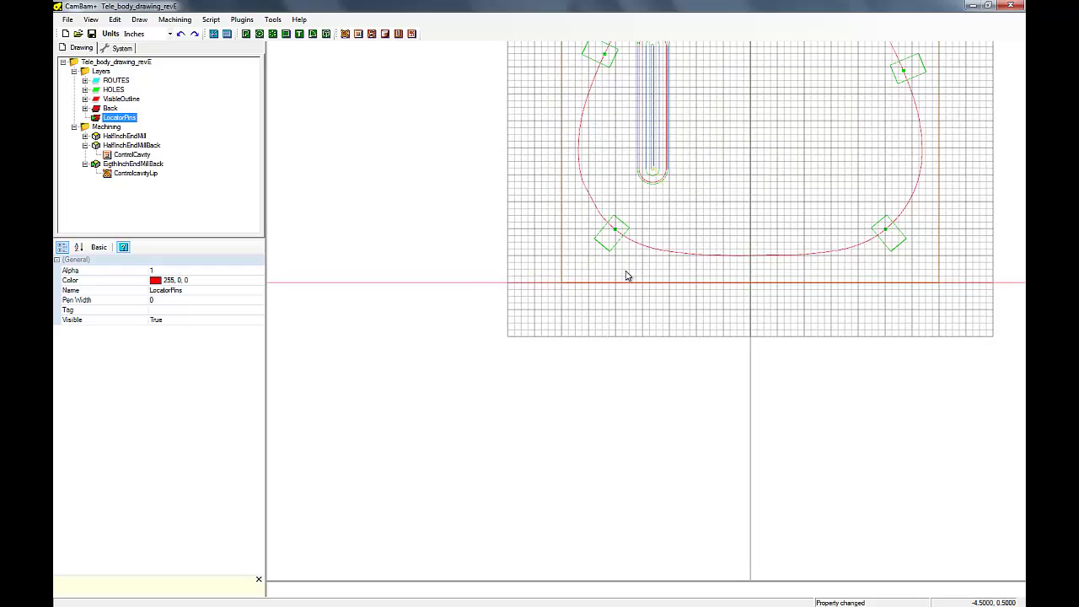
scroll(625, 276, up, 1)
scroll(626, 276, up, 1)
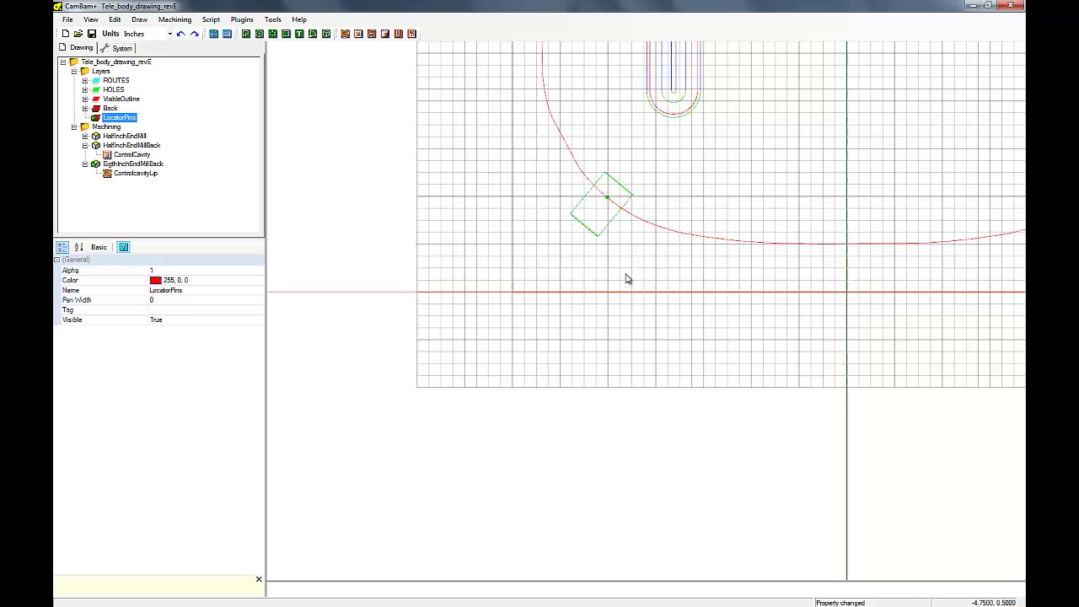
scroll(627, 278, up, 1)
scroll(627, 279, up, 1)
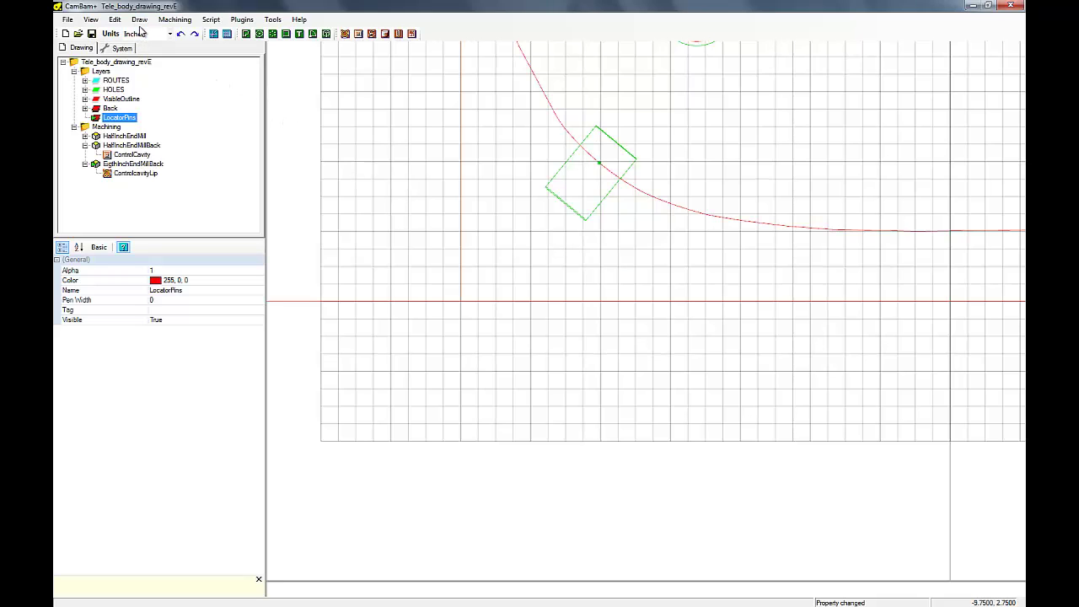
- Draw a 0.25-diameter circle centred at -6.25, 0.75 beside the lower-left corner
click(140, 21)
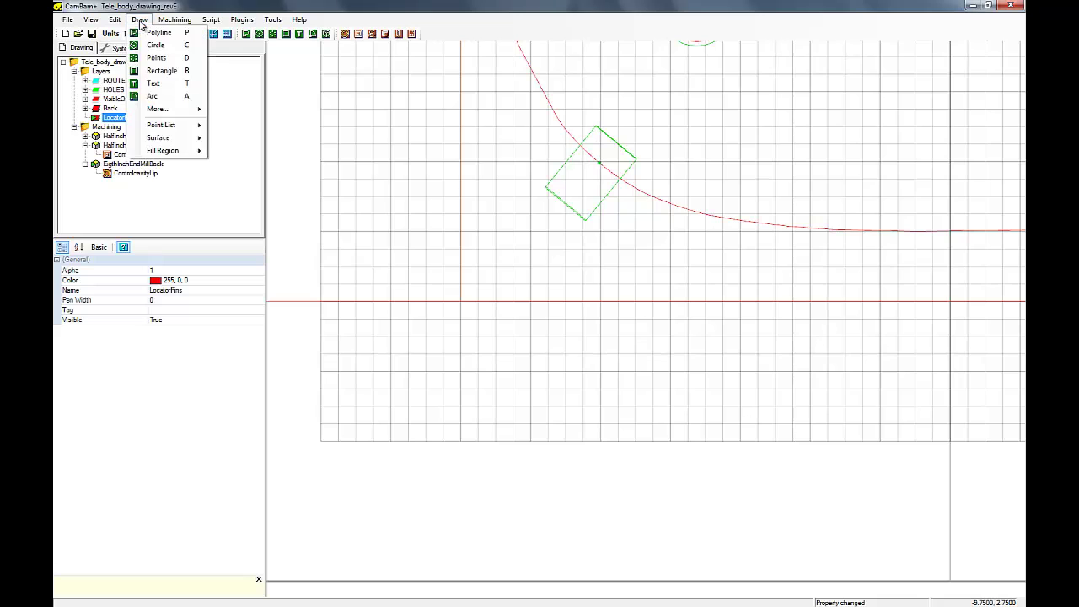
click(156, 46)
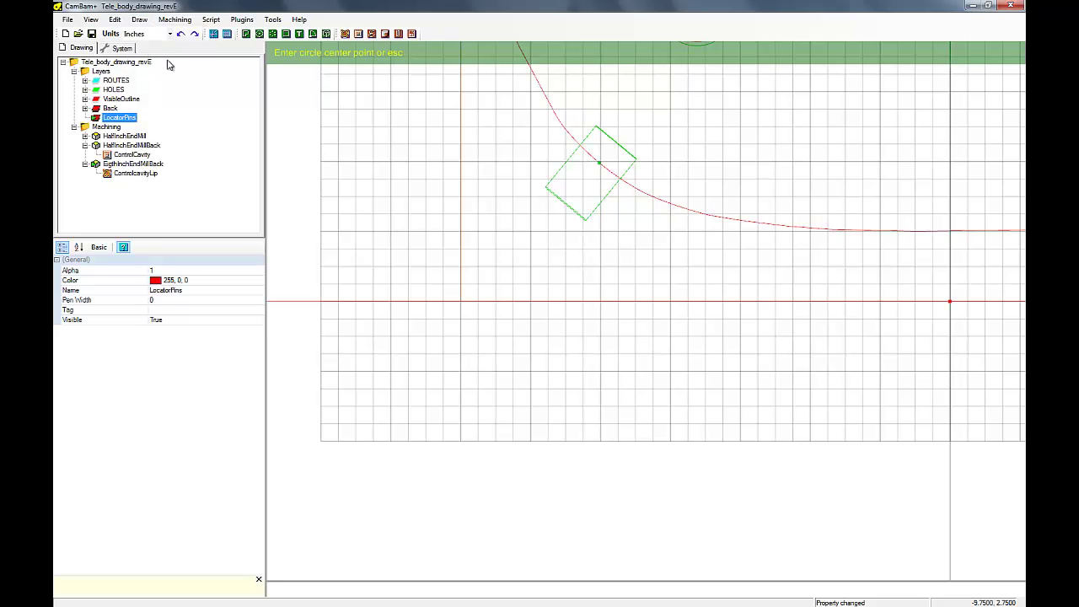
click(512, 250)
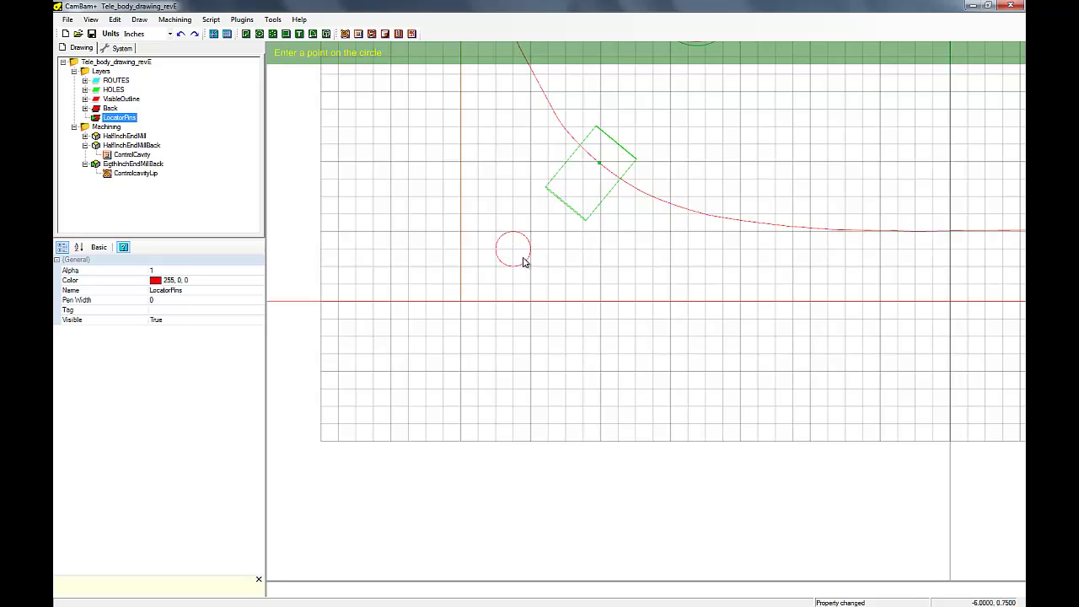
click(523, 263)
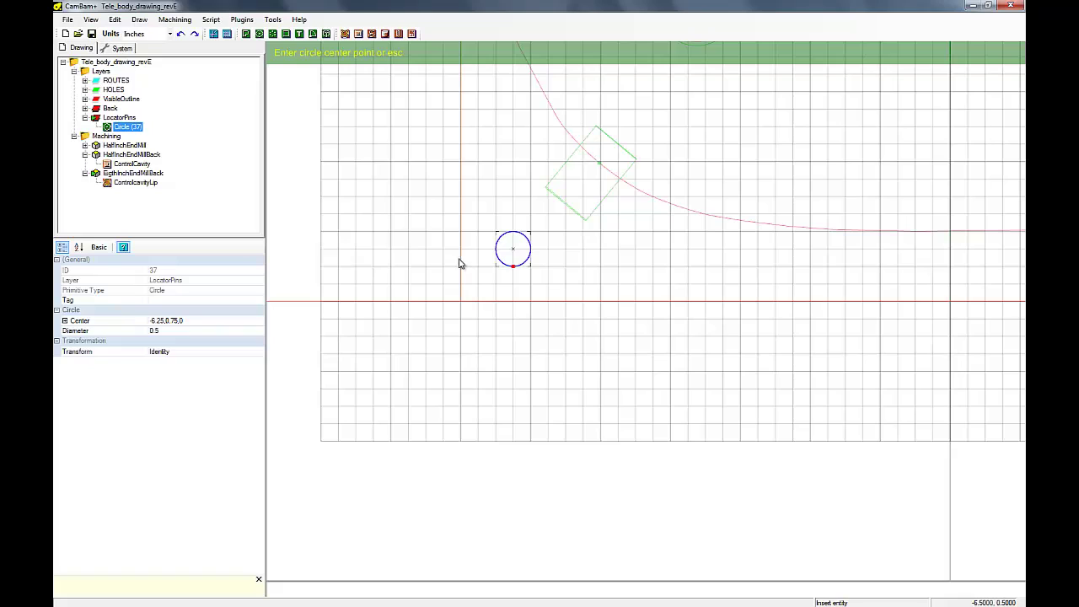
click(156, 333)
click(160, 331)
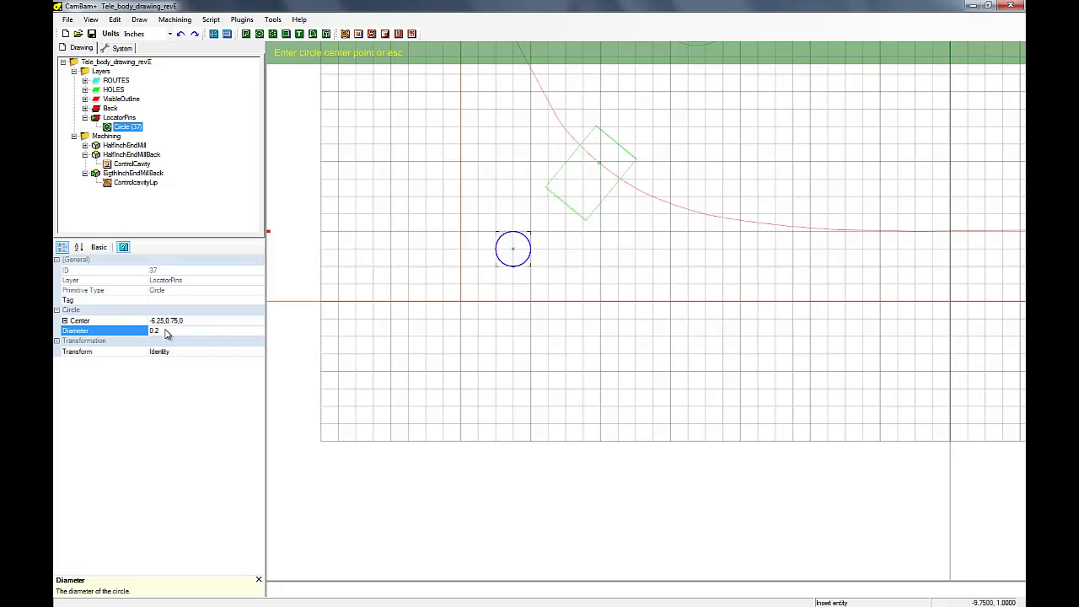
key(Return)
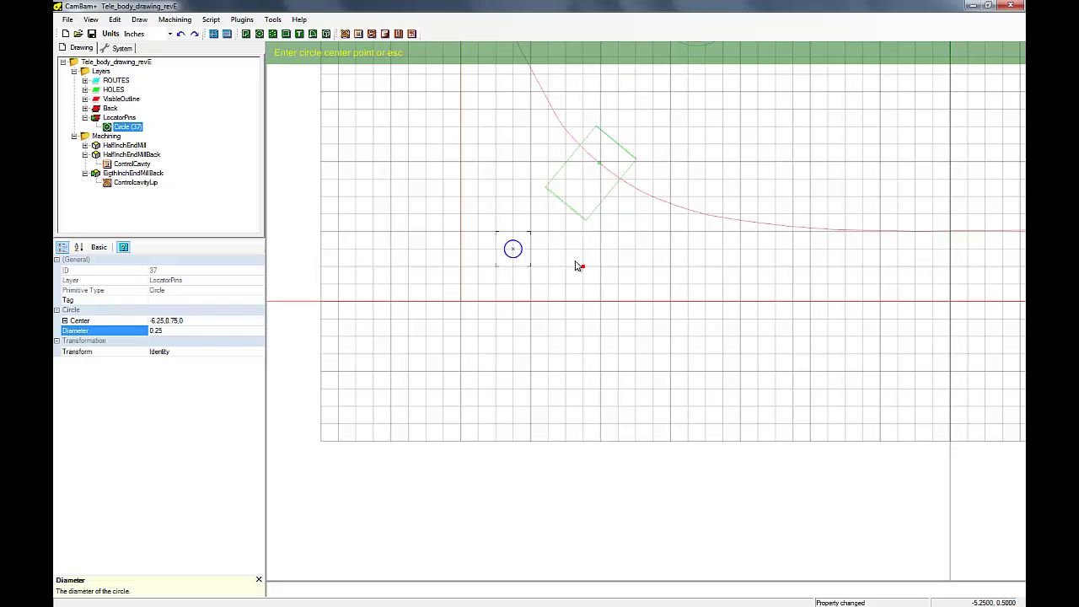
key(Escape)
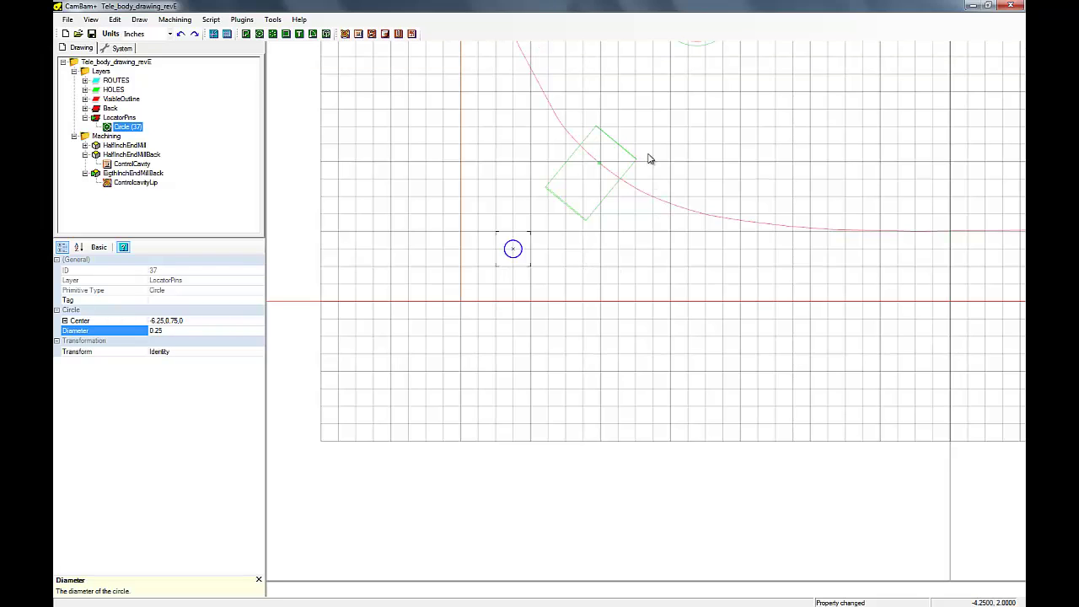
- Draw a 0.25-diameter circle centred at -6.25, 17.25 near the upper-left corner
middle_drag(649, 161, 623, 477)
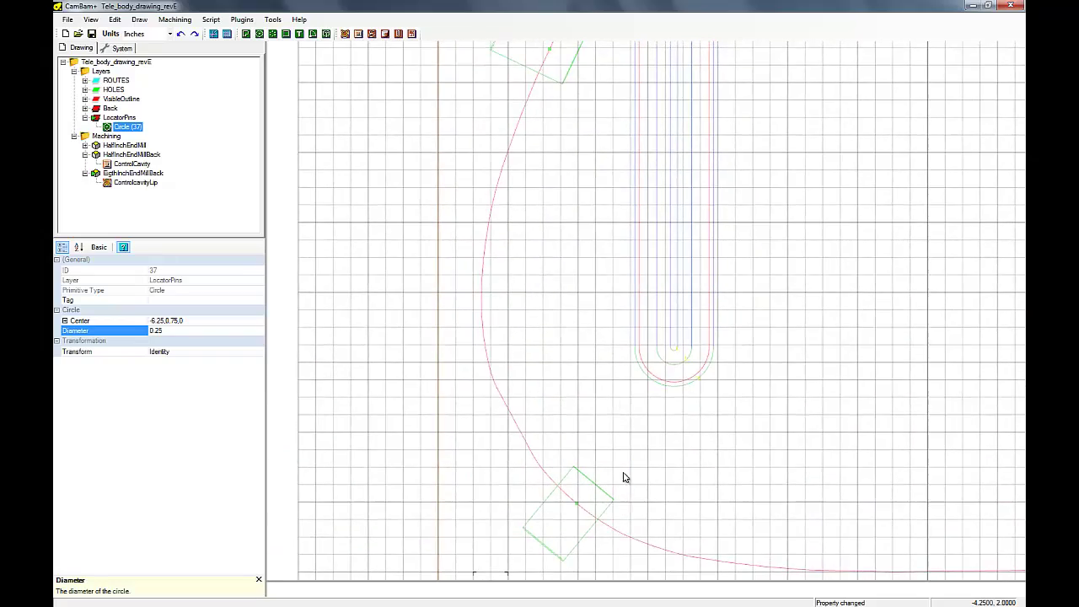
mouse_move(615, 200)
middle_down()
mouse_move(614, 345)
mouse_move(585, 366)
middle_up()
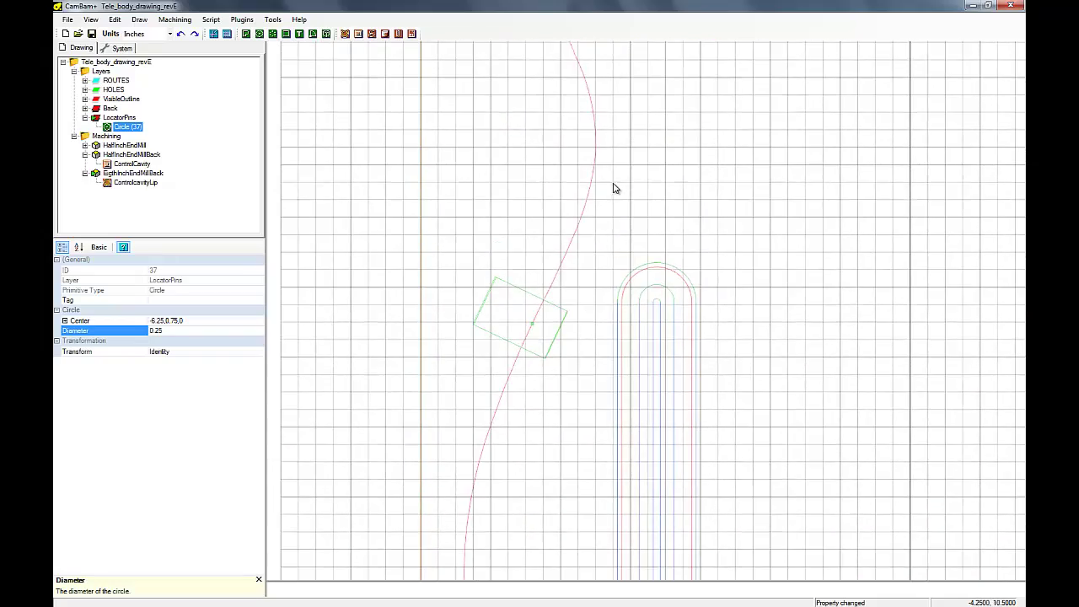
mouse_move(614, 188)
middle_down()
mouse_move(619, 523)
mouse_move(645, 270)
mouse_move(643, 459)
middle_up()
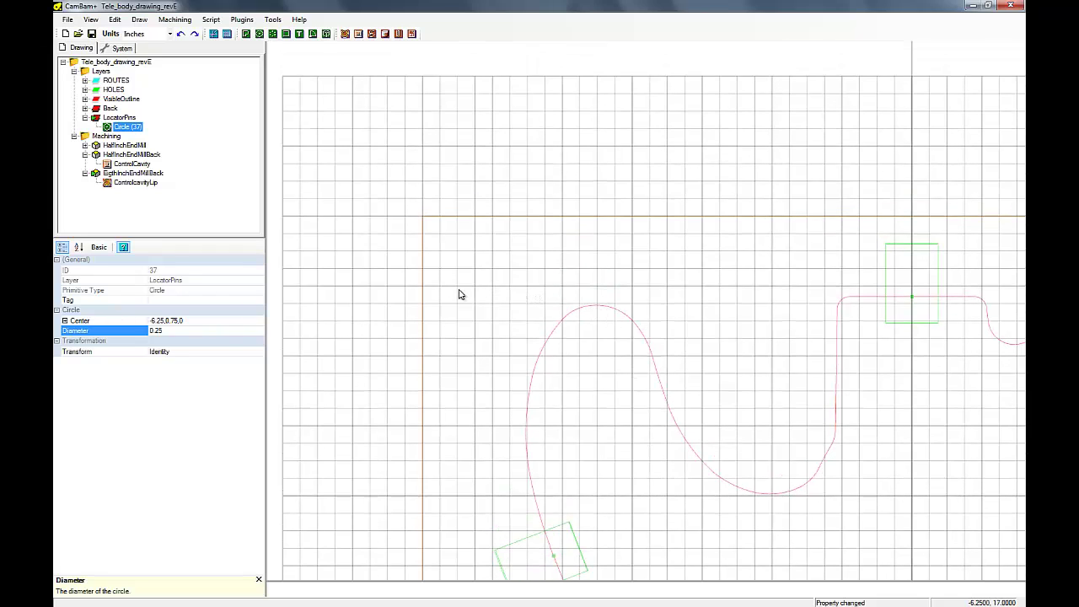
click(138, 20)
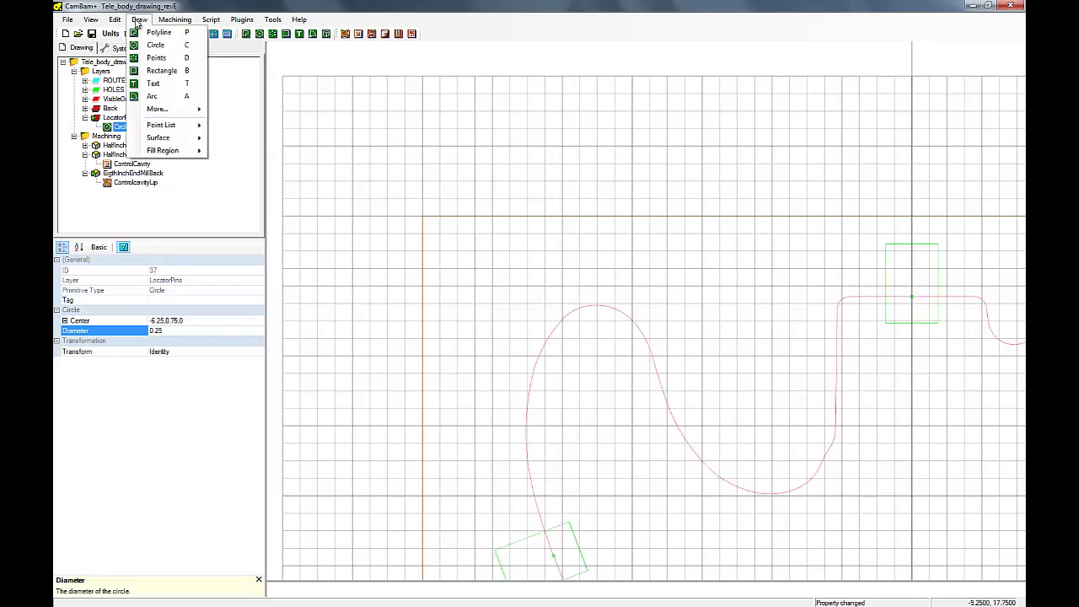
click(155, 44)
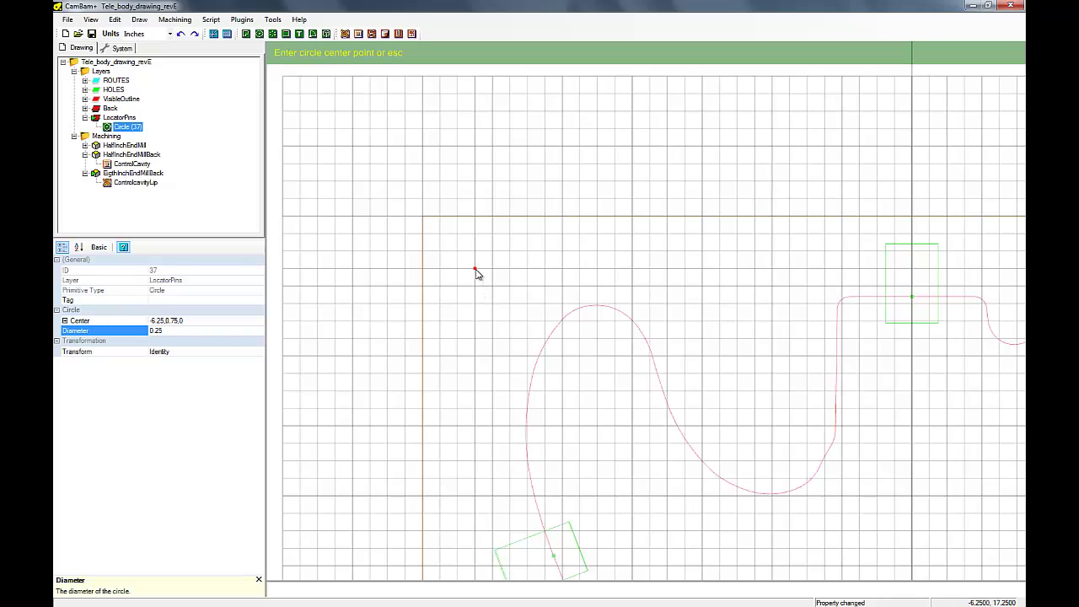
click(474, 270)
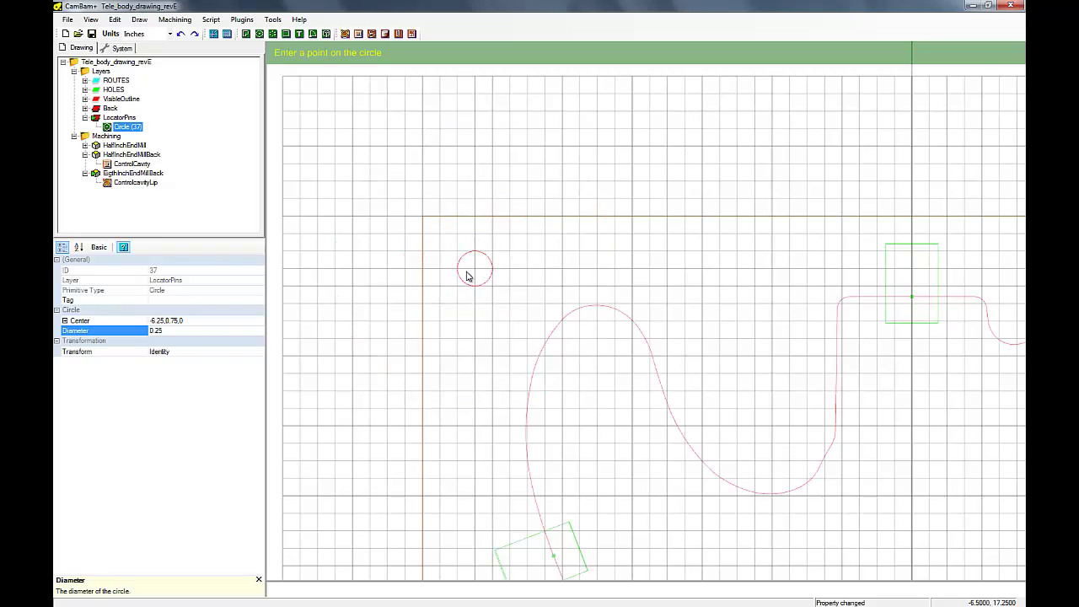
click(465, 276)
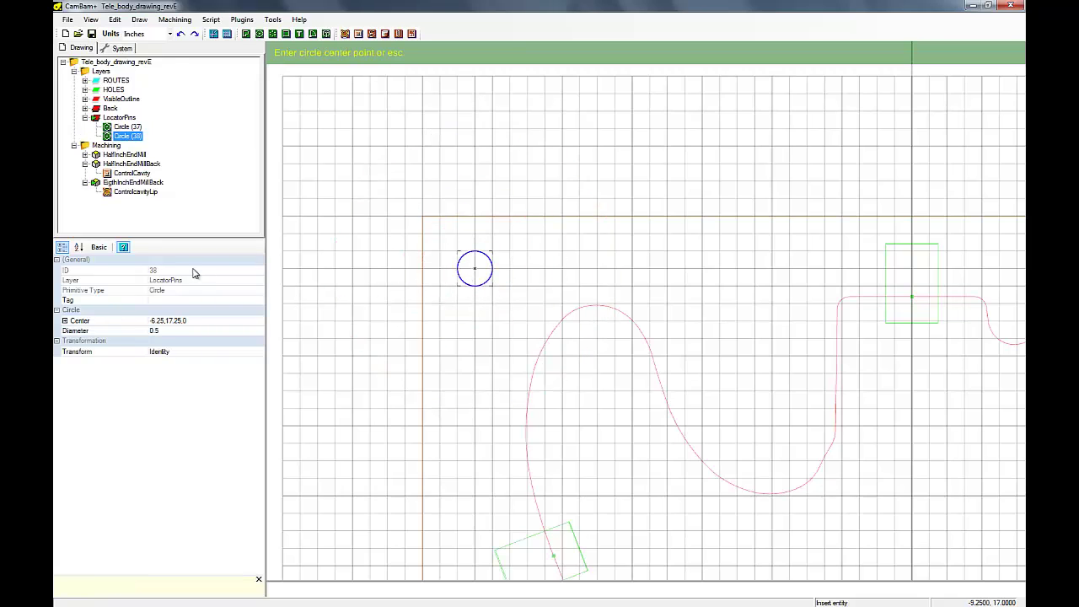
click(155, 331)
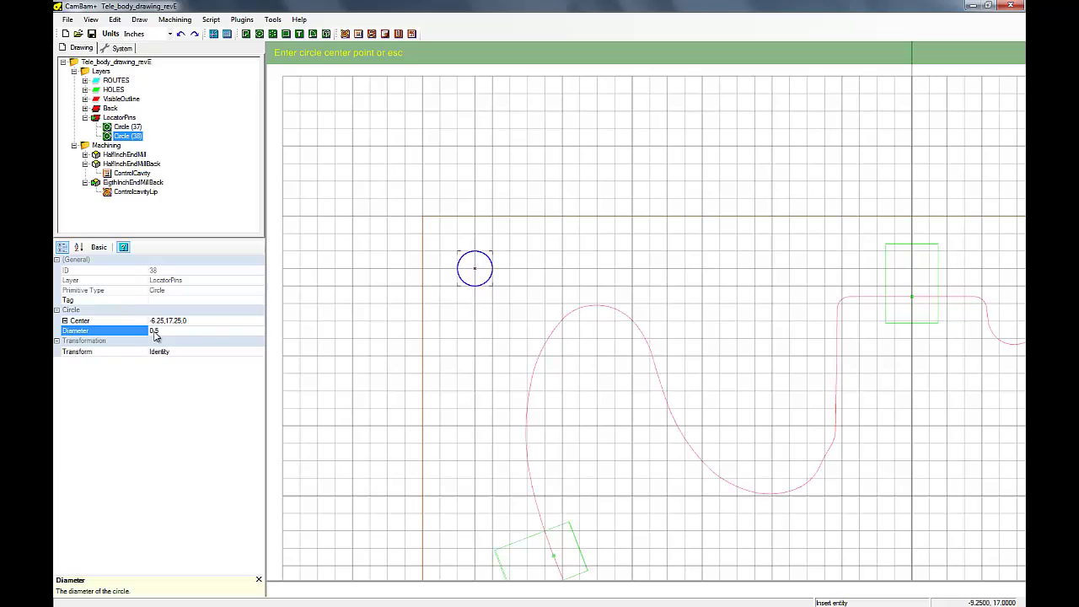
double_click(155, 331)
key(Return)
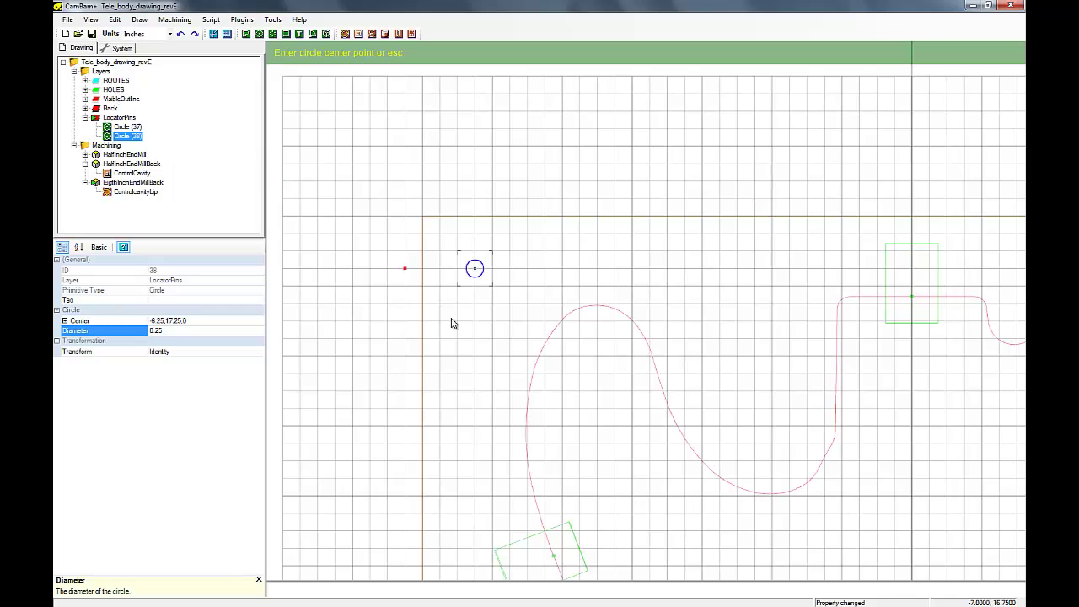
key(Escape)
scroll(486, 342, down, 5)
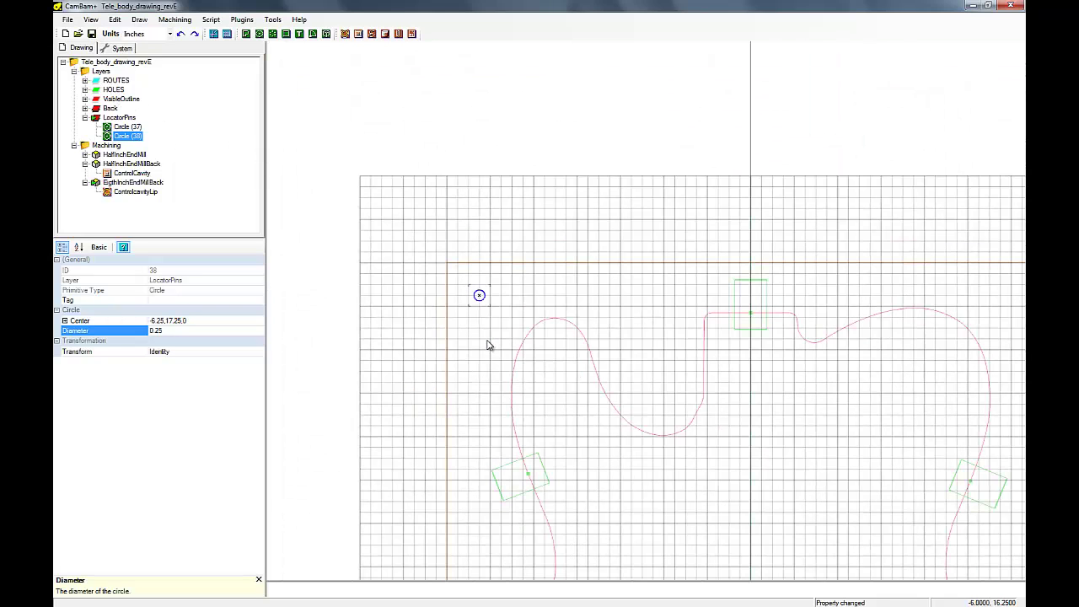
- Mirror Circle (37) and Circle (38) across the body's vertical centre line
scroll(486, 341, down, 1)
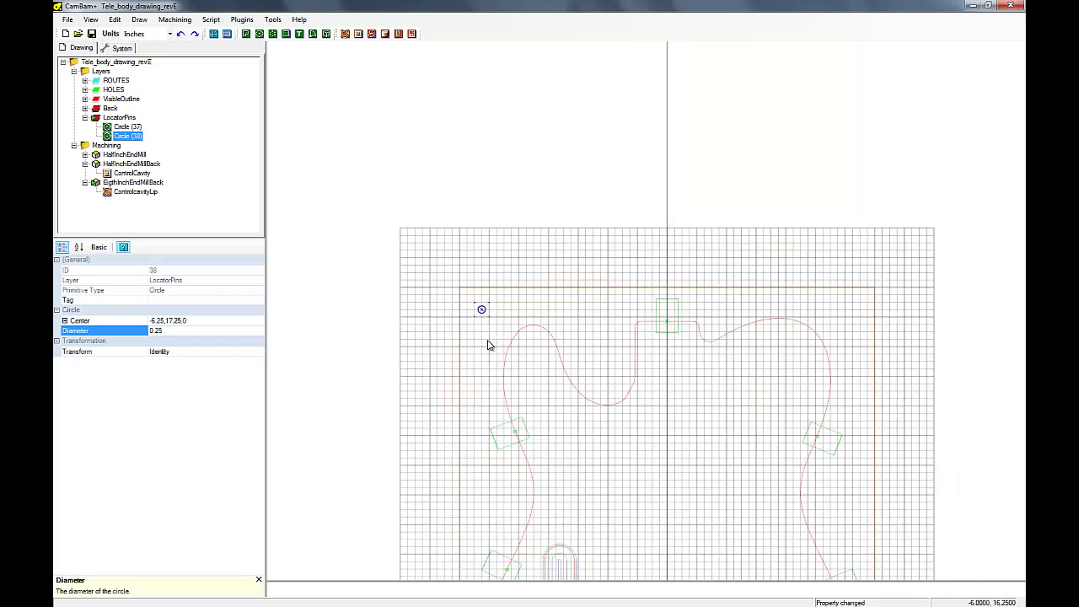
click(91, 20)
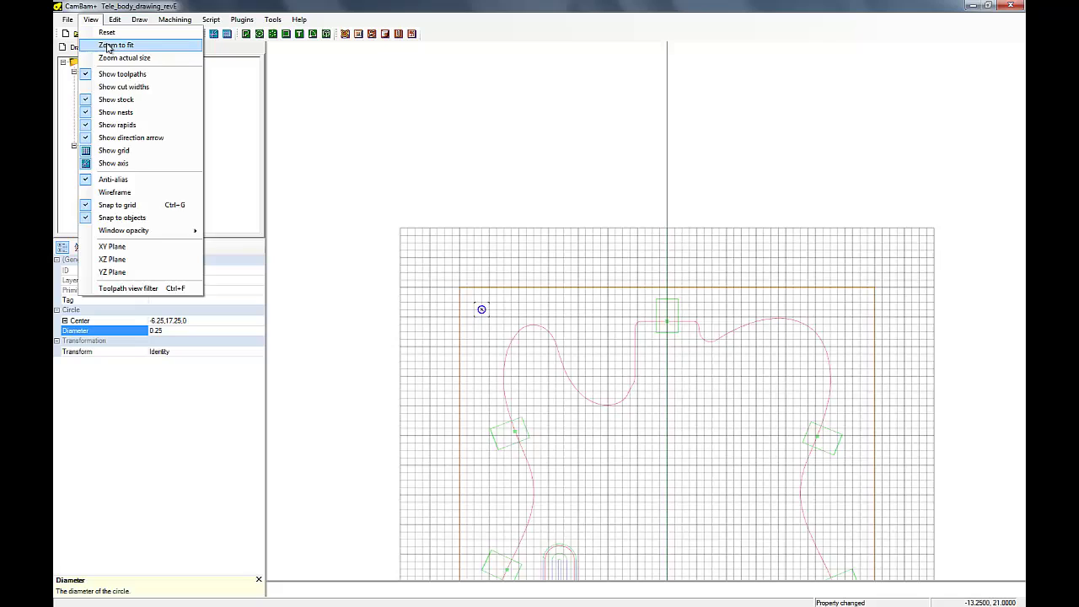
click(109, 45)
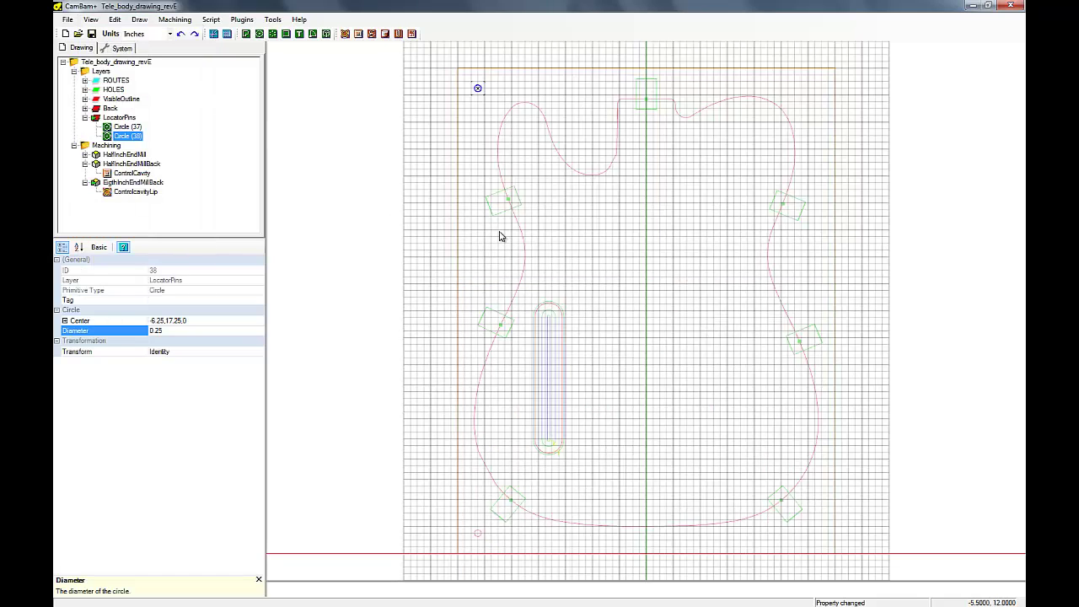
ctrl+click(131, 127)
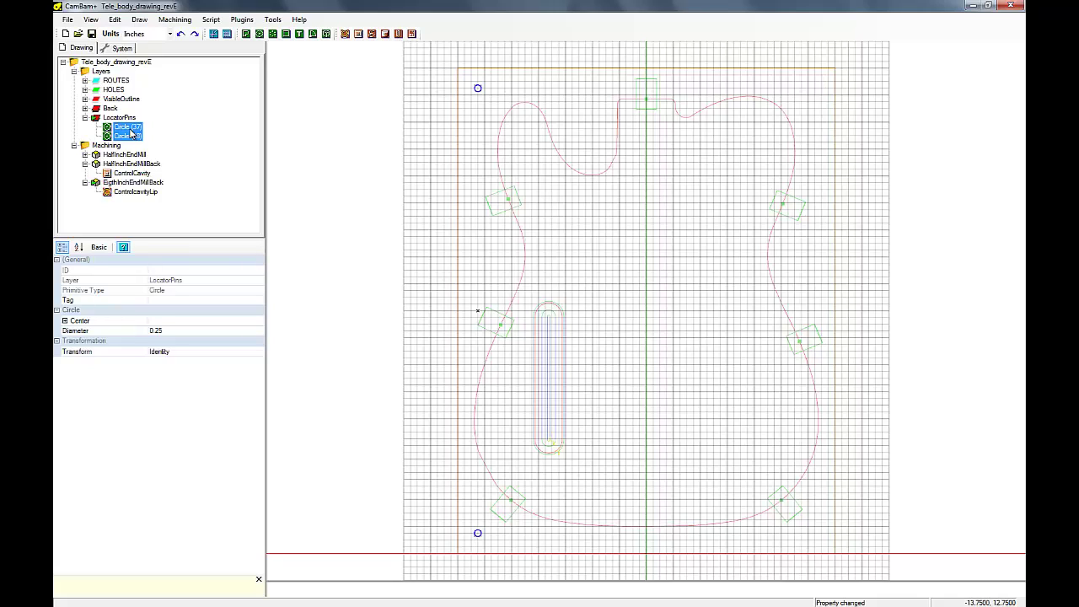
click(119, 24)
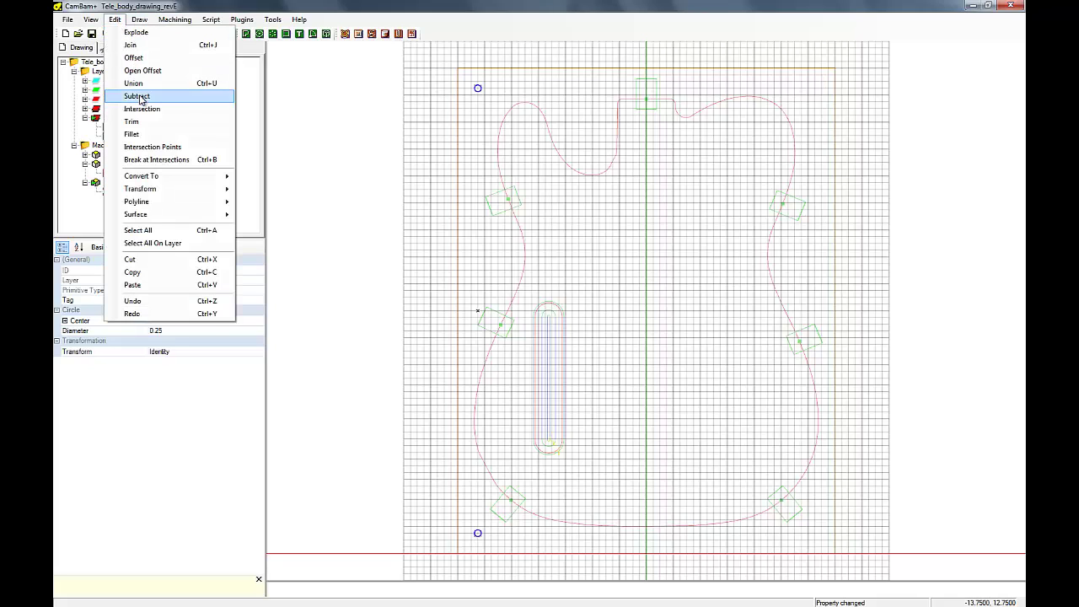
mouse_move(141, 191)
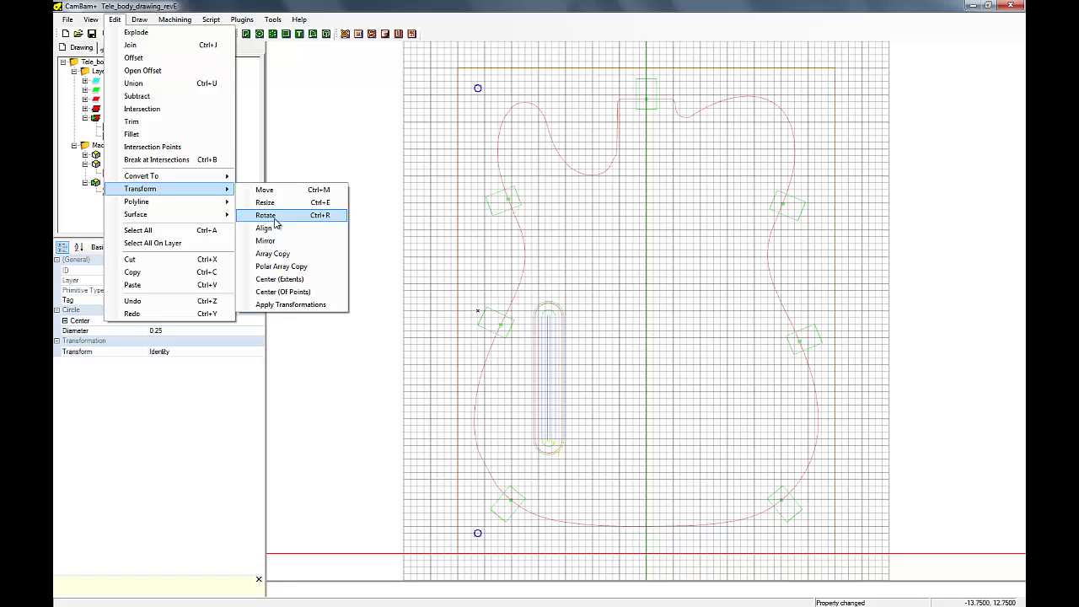
click(266, 242)
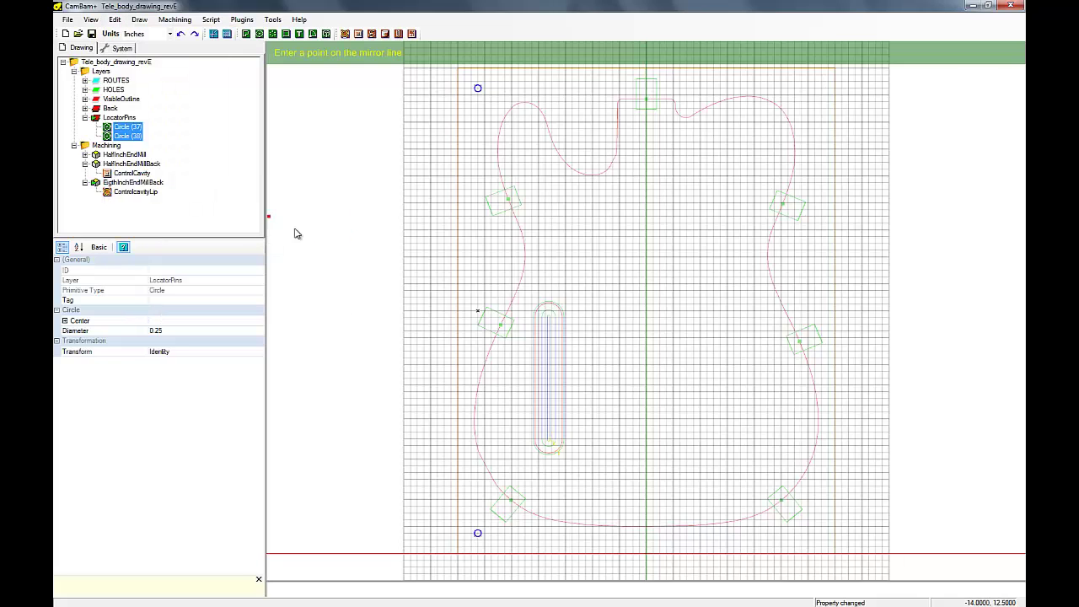
click(647, 555)
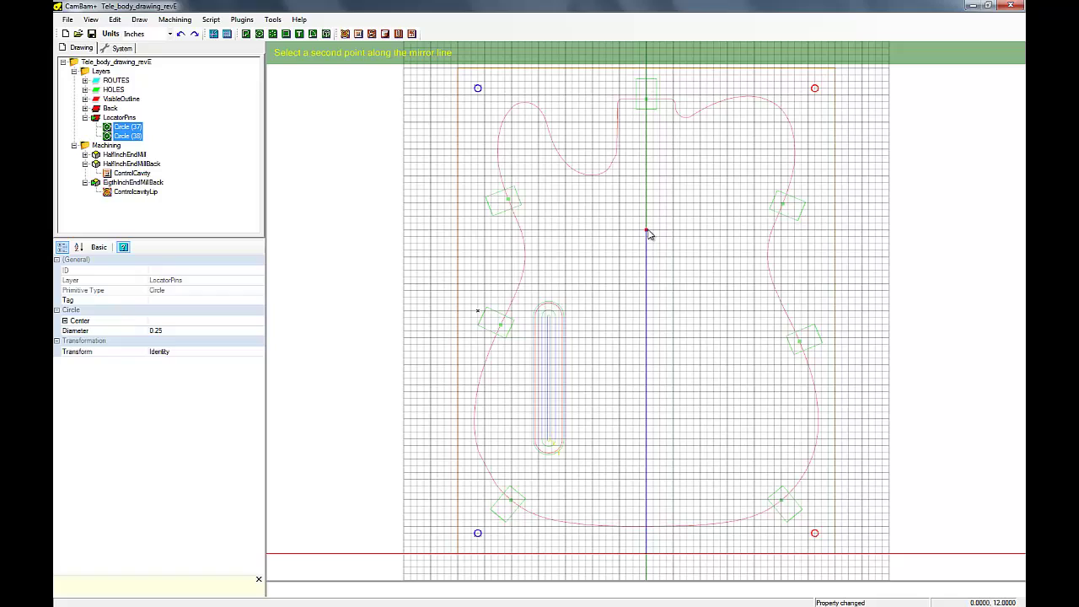
click(647, 231)
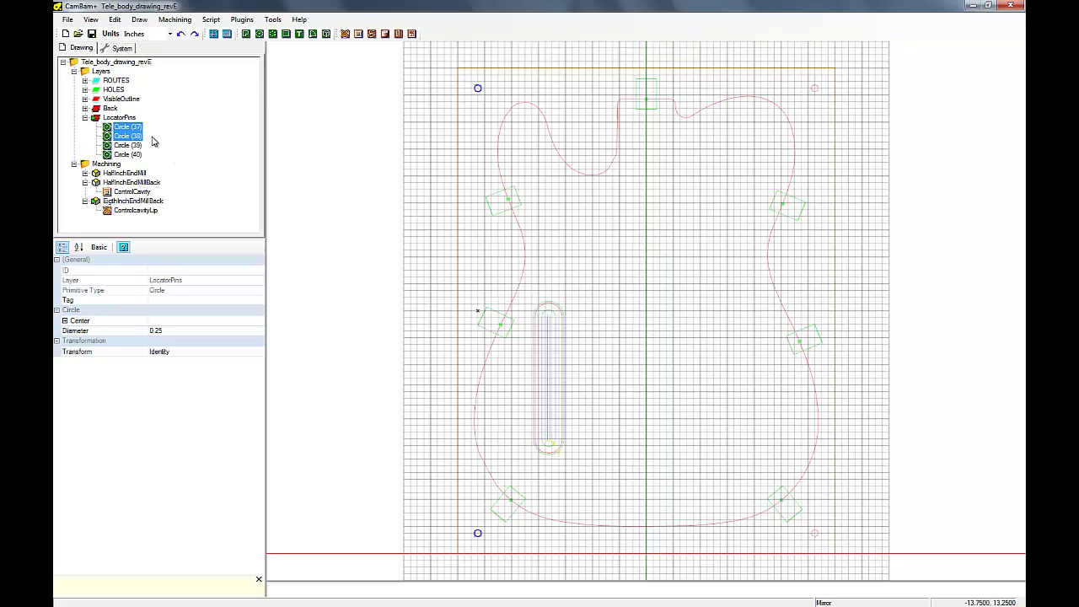
- Save the drawing and expand the HalfInchEndMill part's operations
click(92, 34)
click(85, 174)
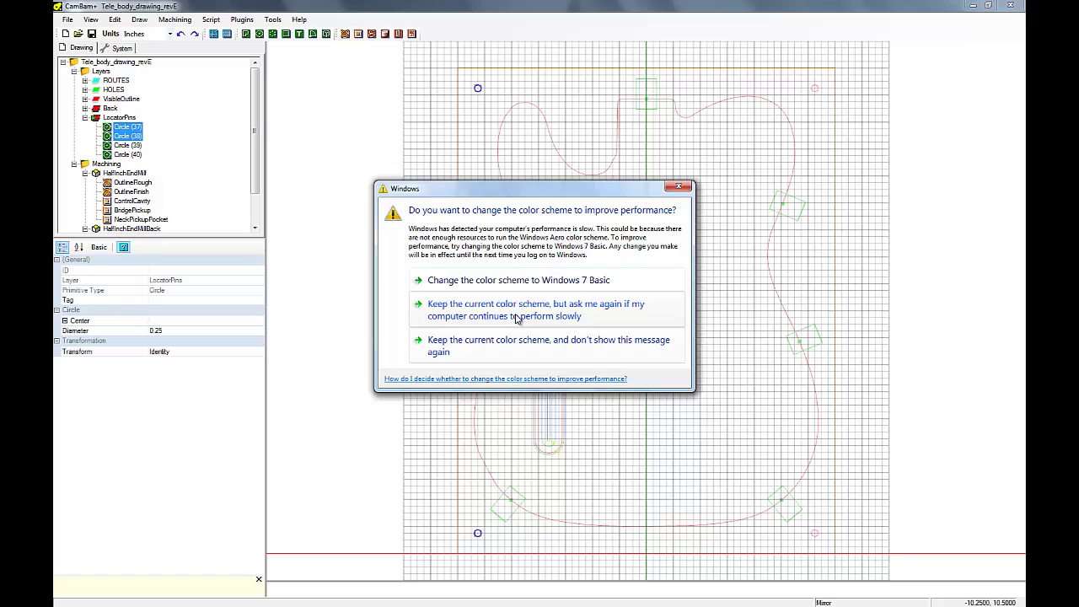
click(677, 187)
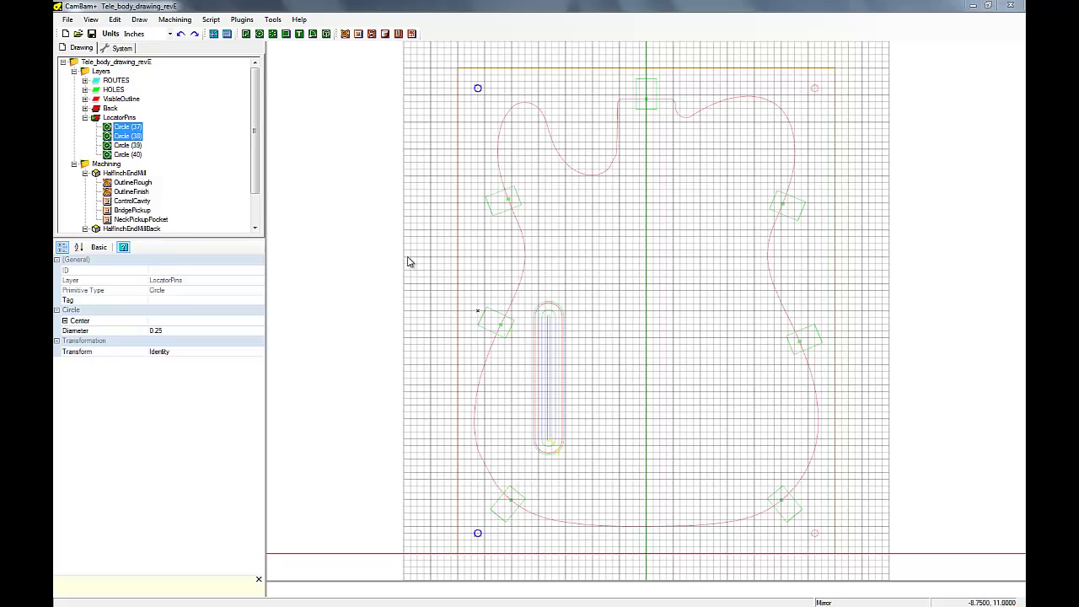
- Collapse LocatorPins and copy the EigthInchEndMillBack machining part
click(85, 118)
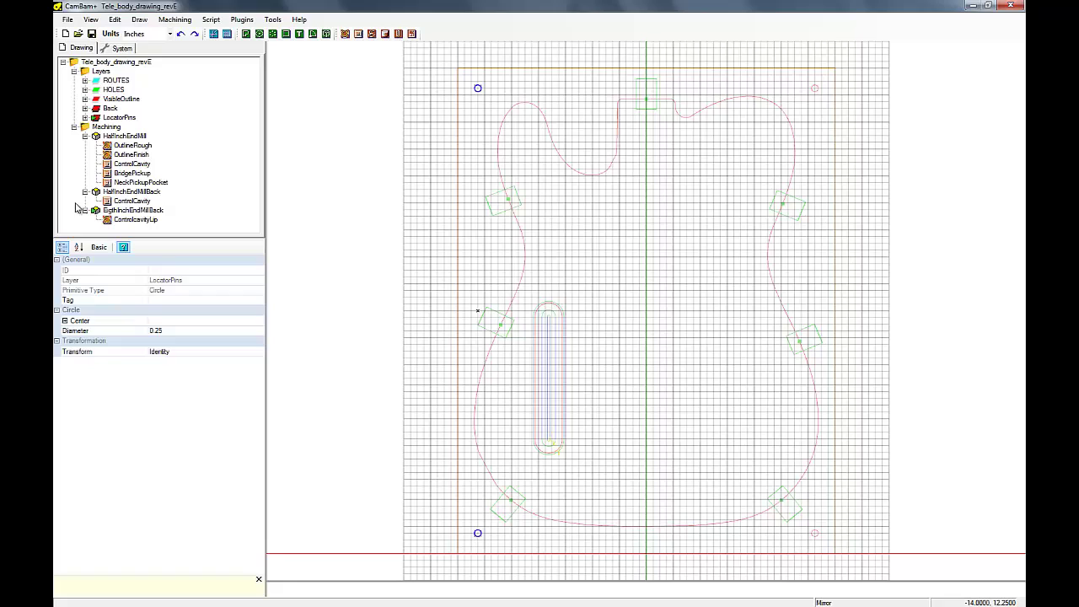
click(123, 210)
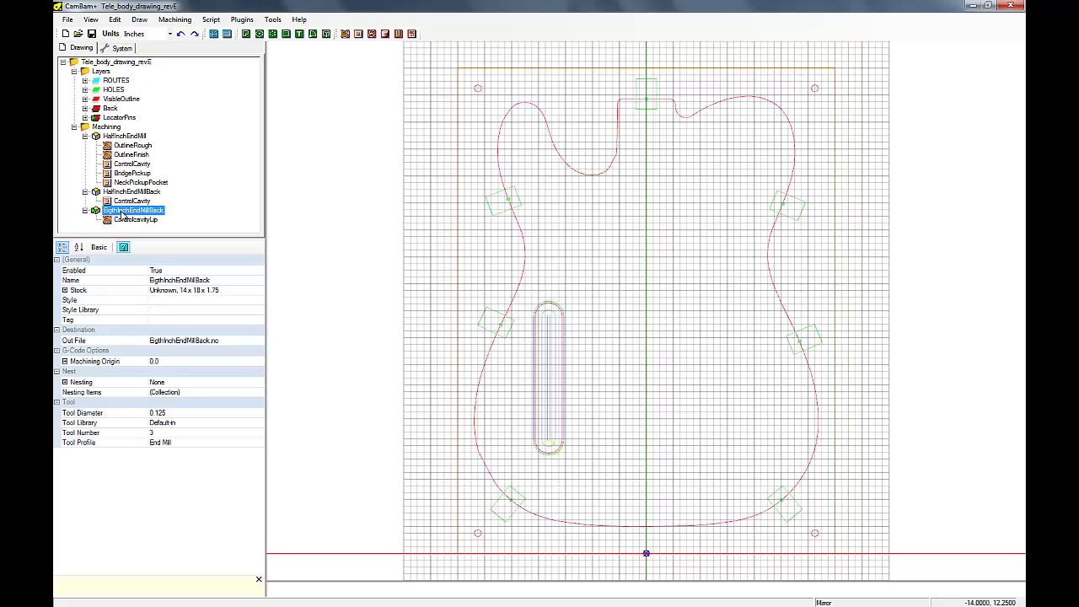
right_click(122, 213)
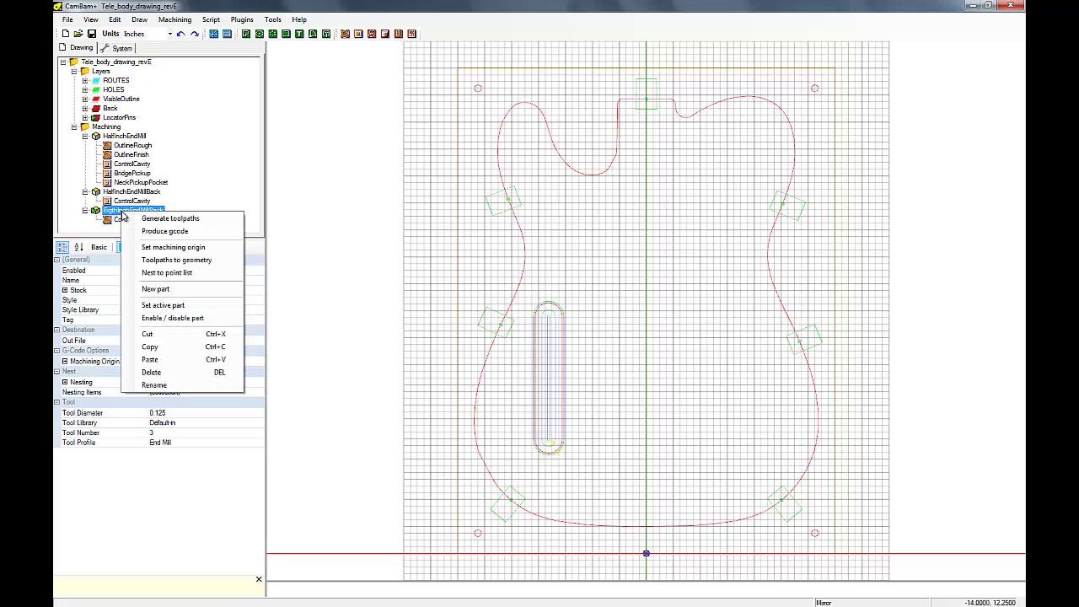
click(151, 347)
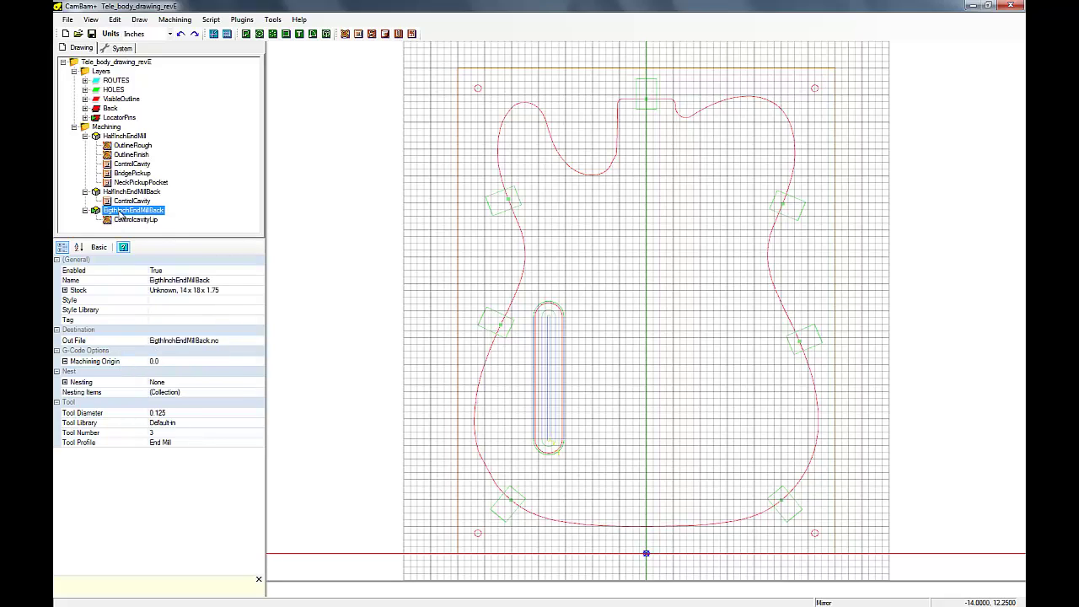
right_click(121, 214)
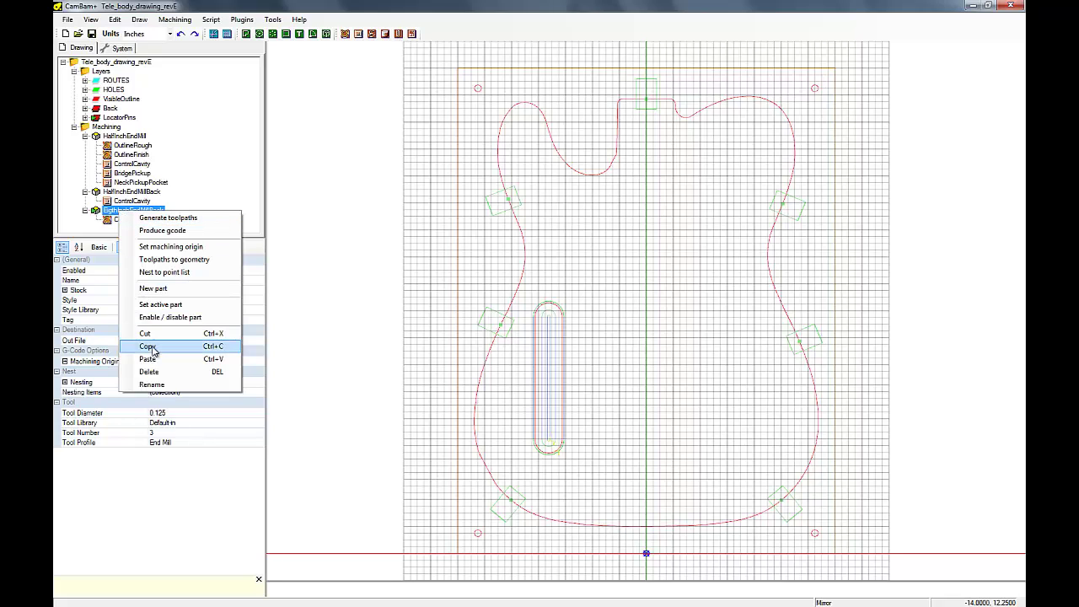
- Paste the copied part under Machining and rename it QuarterInchEndMill
click(107, 129)
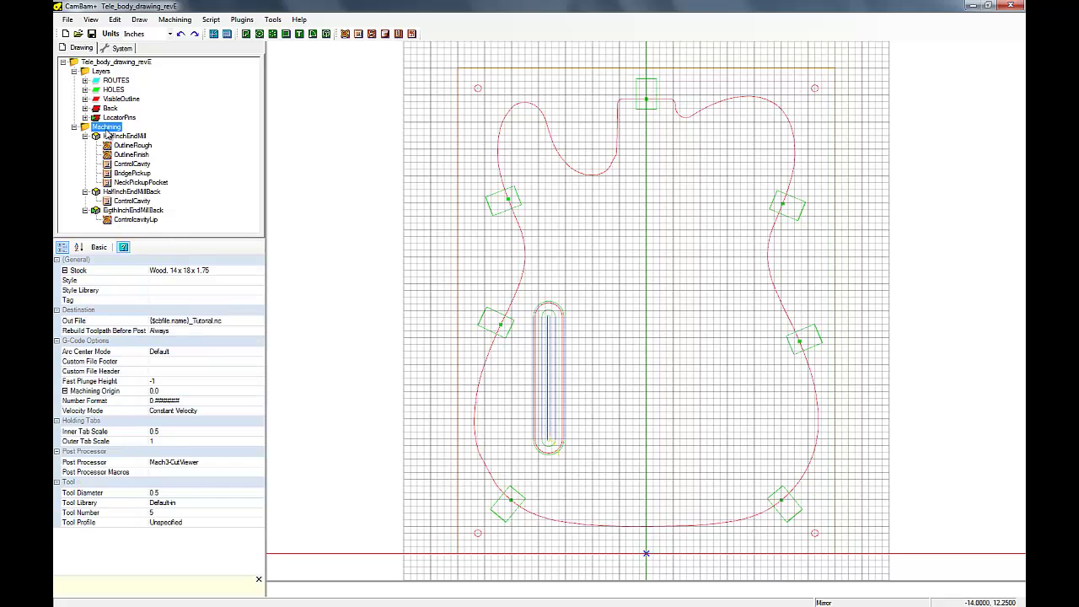
right_click(106, 129)
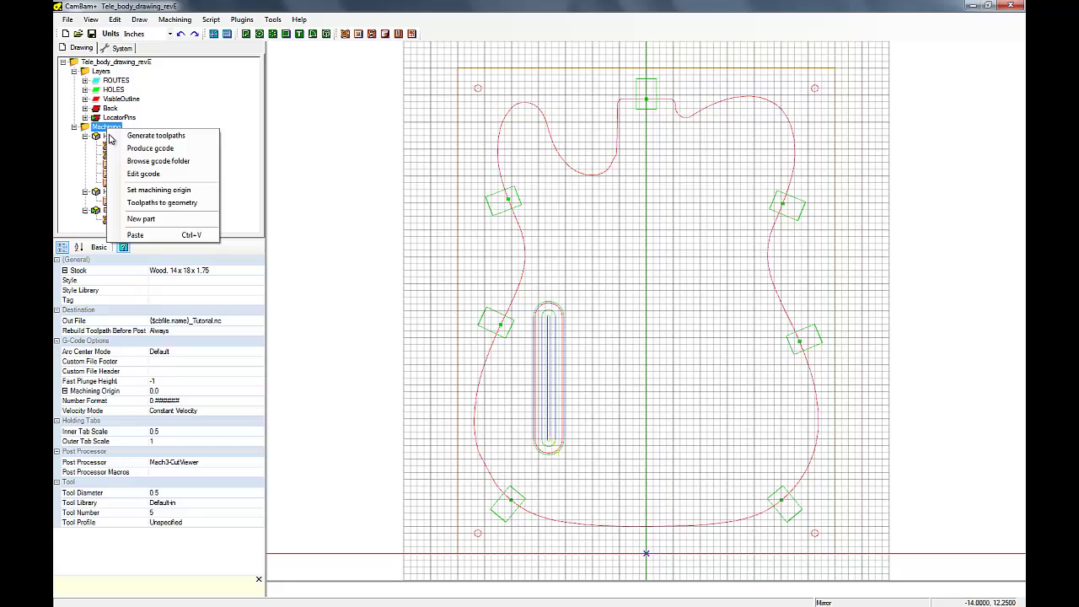
click(136, 236)
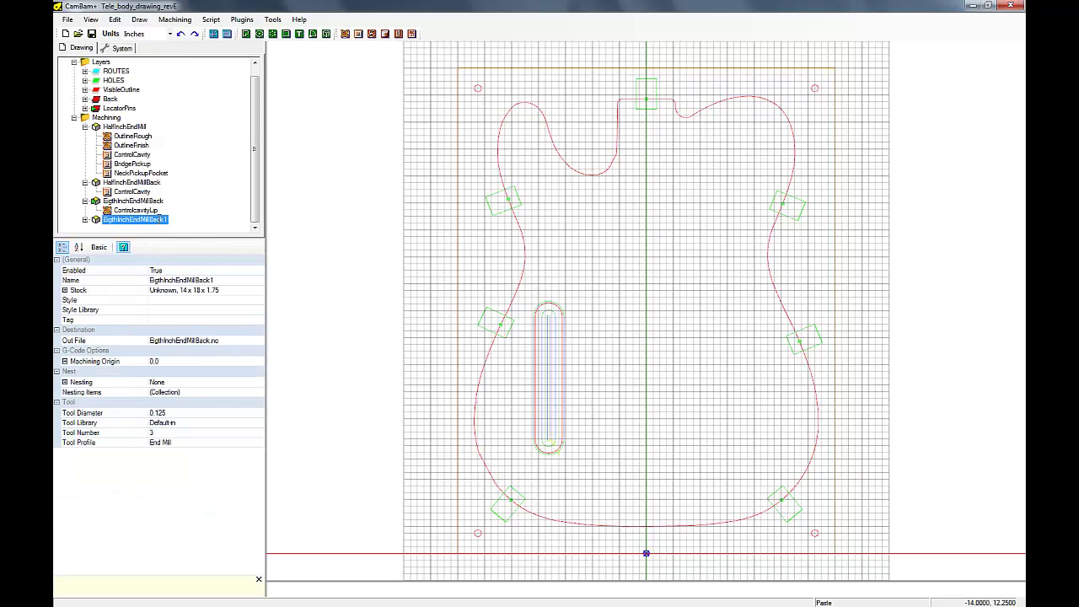
key(F2)
key(End)
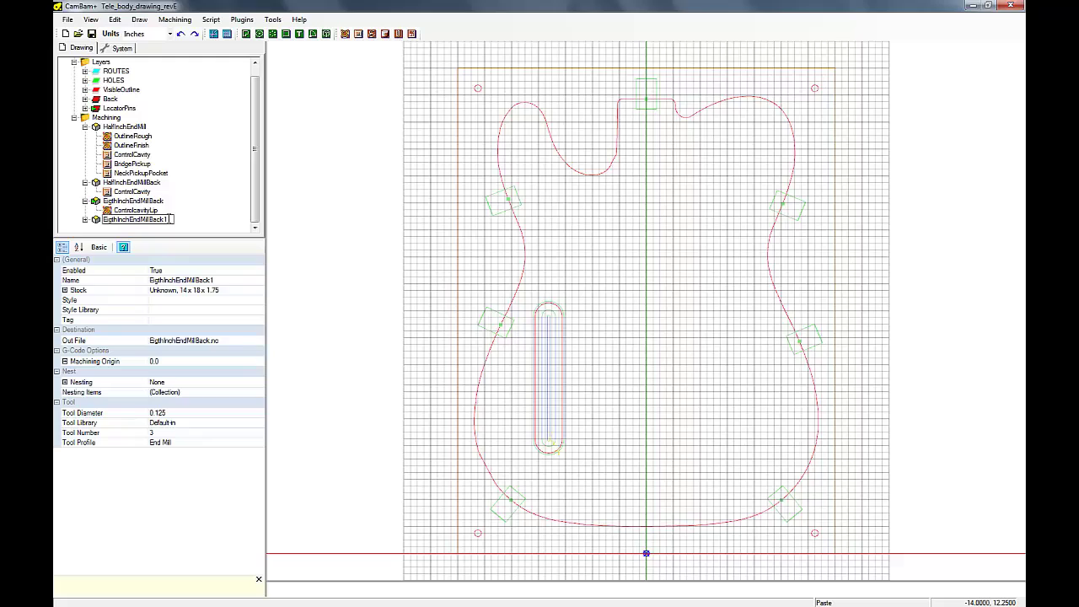
key(BackSpace)
key(BackSpace)
key(BackSpace)
key(BackSpace)
key(BackSpace)
key(BackSpace)
key(BackSpace)
key(BackSpace)
key(BackSpace)
key(BackSpace)
text(Quarter)
- Delete the copied ControlcavityLip operation from QuarterInchEndMill
click(85, 220)
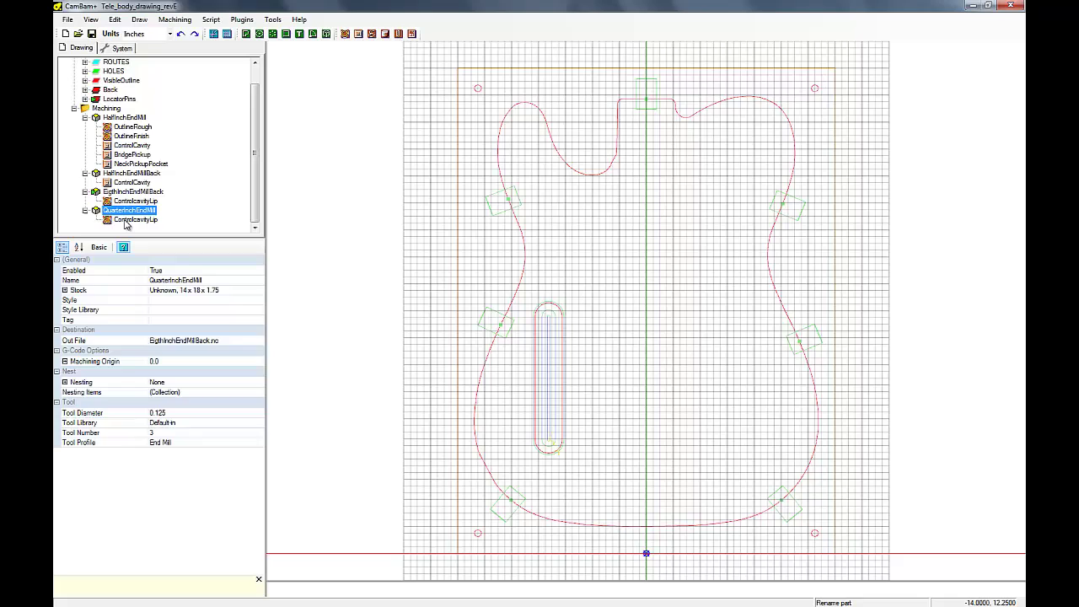
click(125, 220)
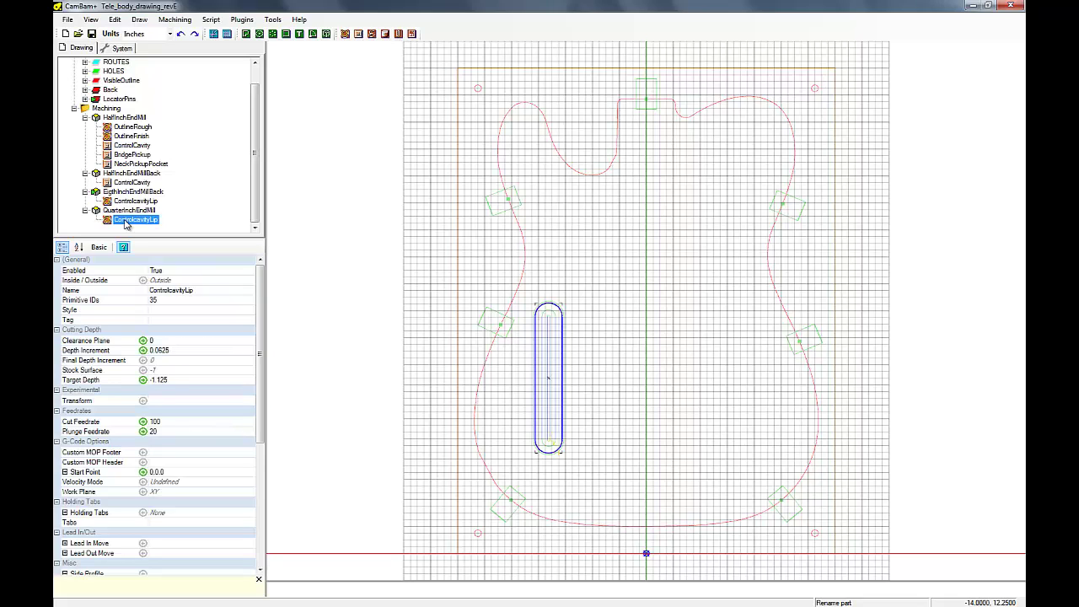
key(Delete)
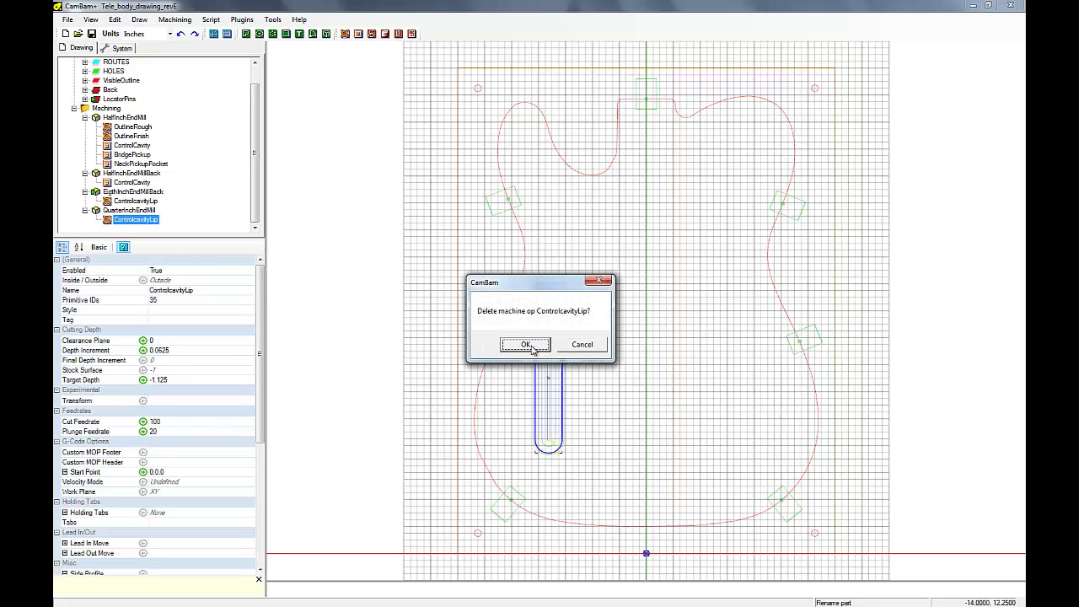
click(525, 345)
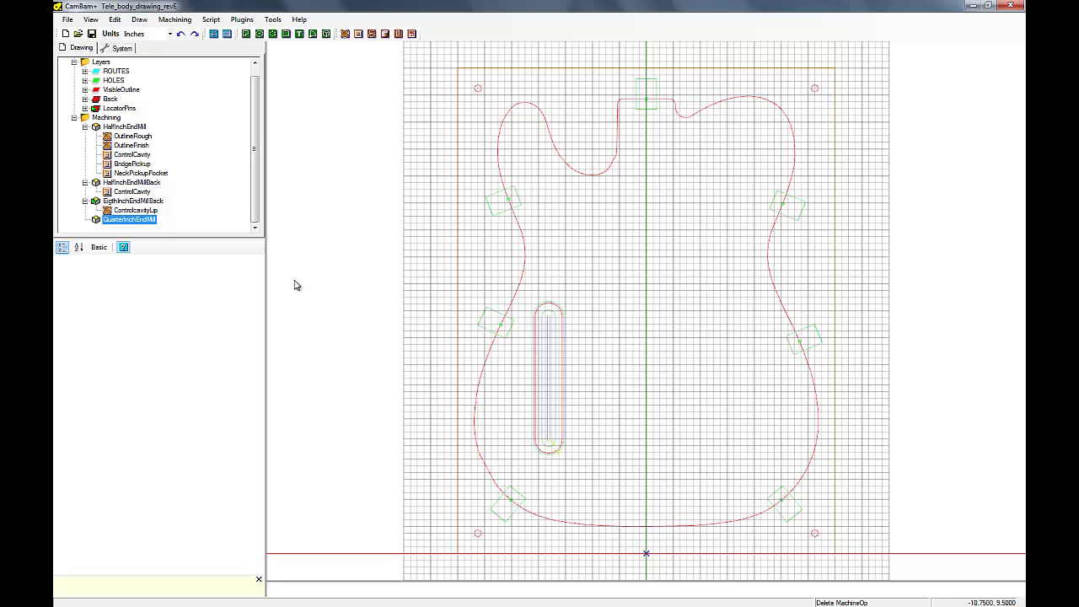
- Copy BridgePickup into QuarterInchEndMill, taking the part's tool number
click(124, 165)
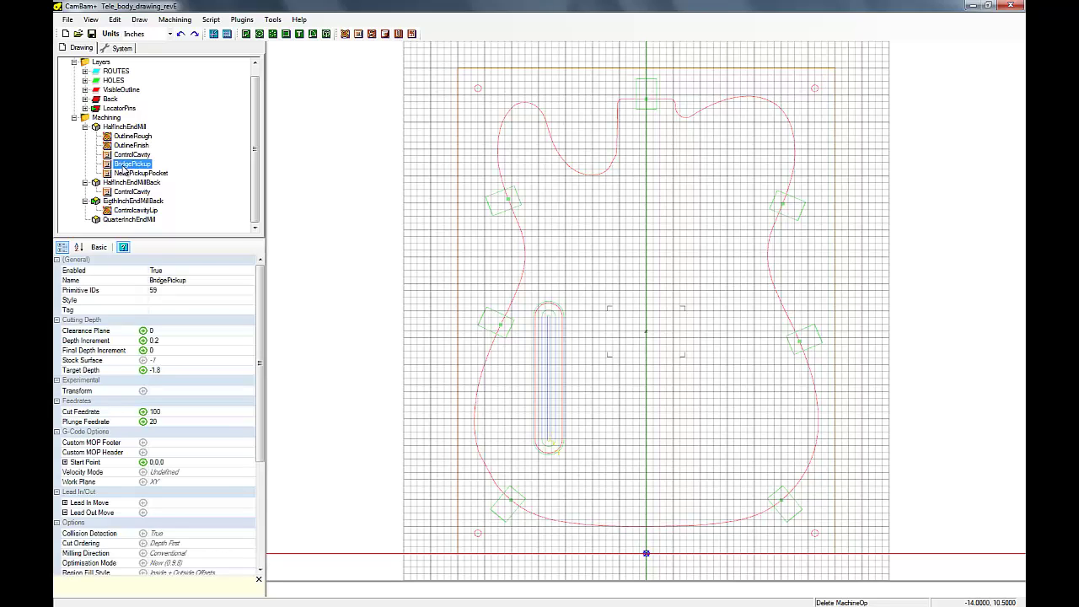
right_click(124, 169)
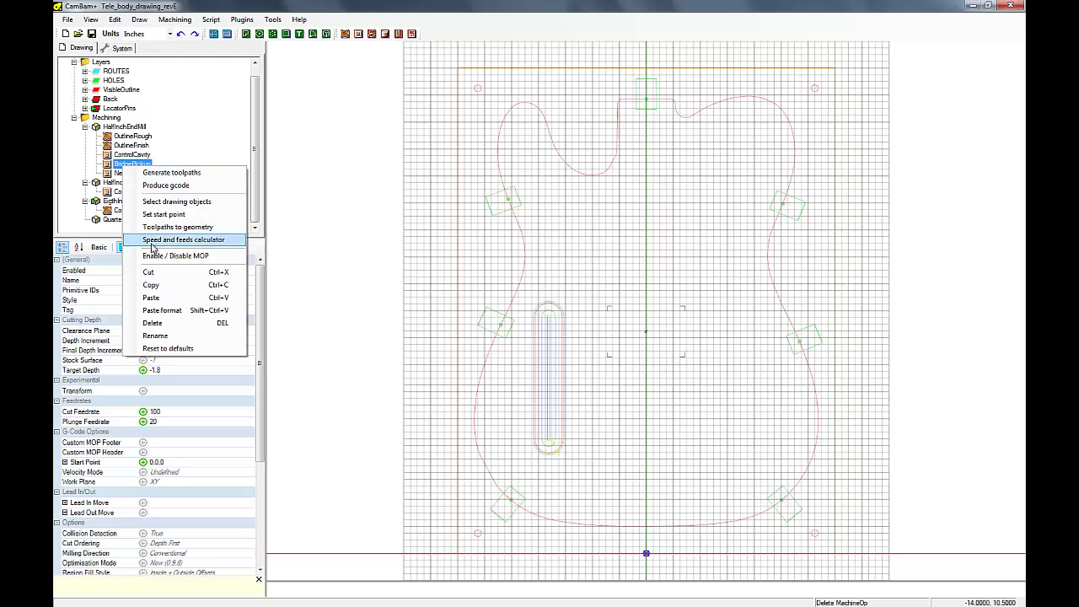
click(151, 287)
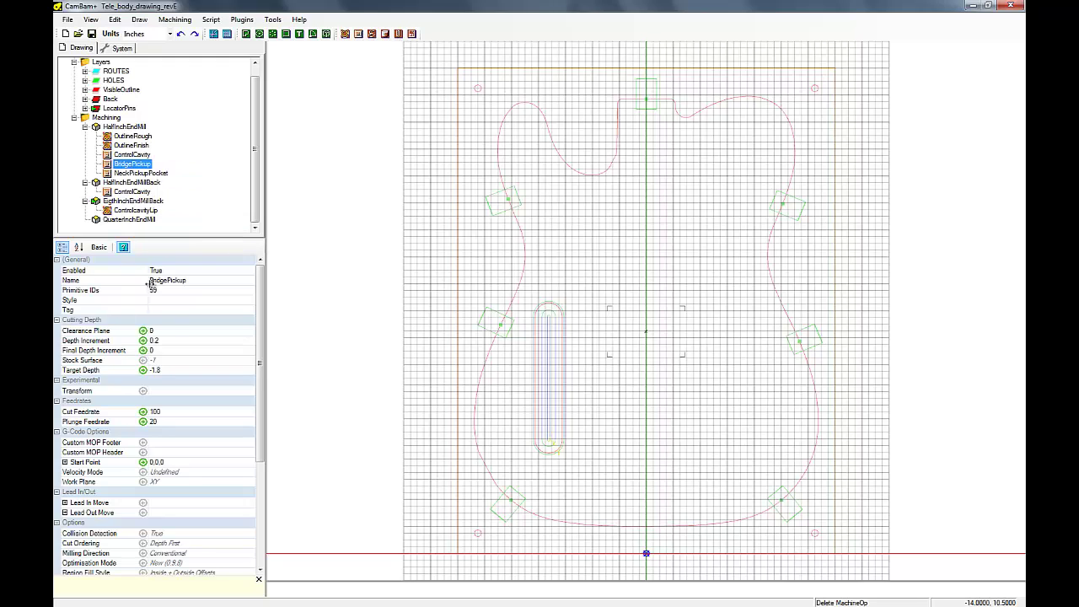
click(121, 221)
right_click(121, 224)
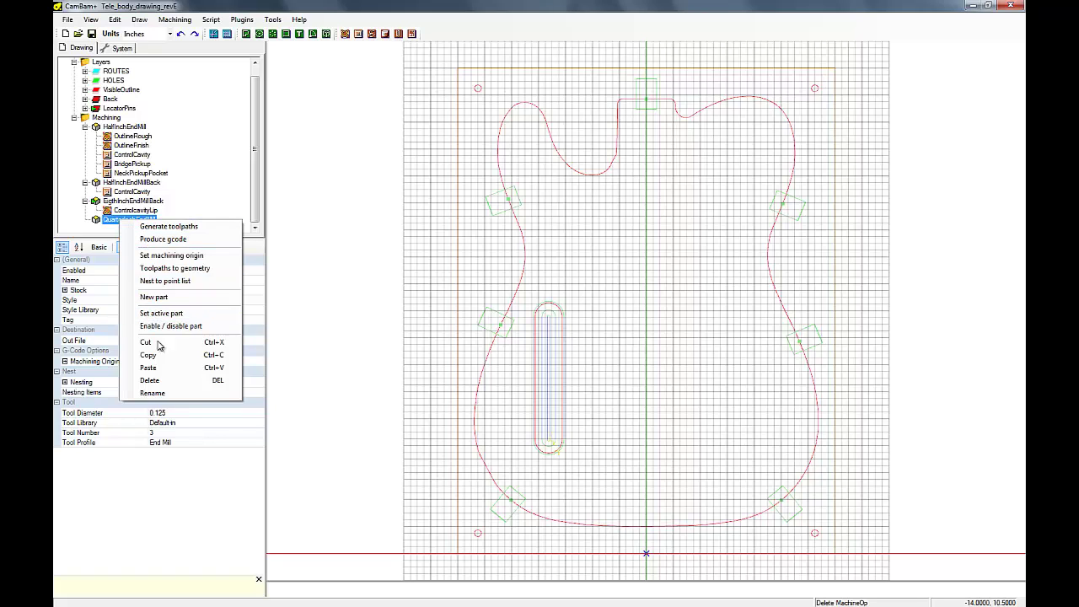
click(149, 367)
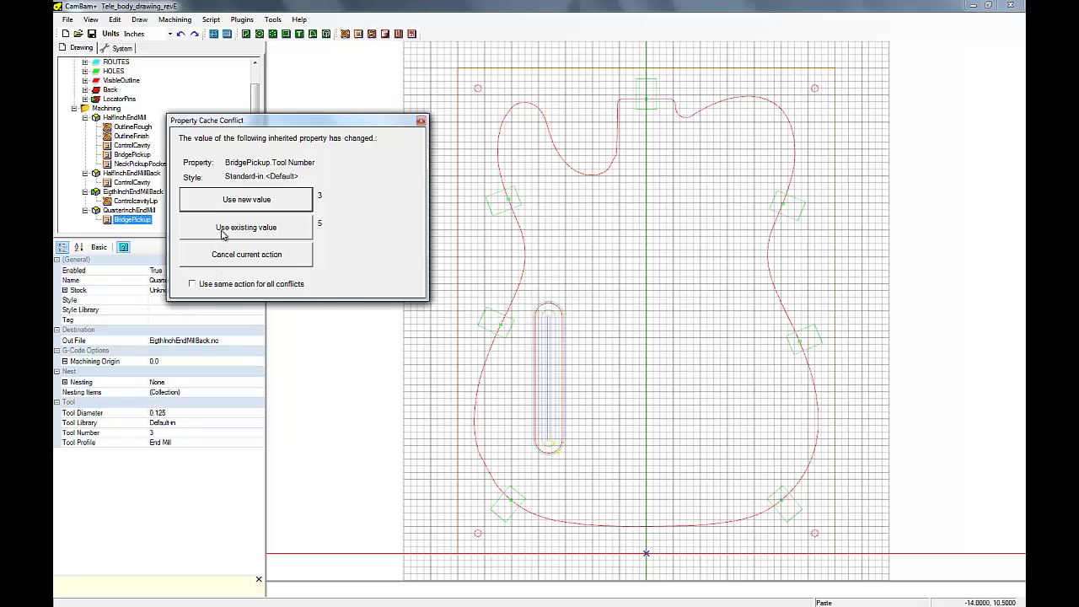
click(241, 203)
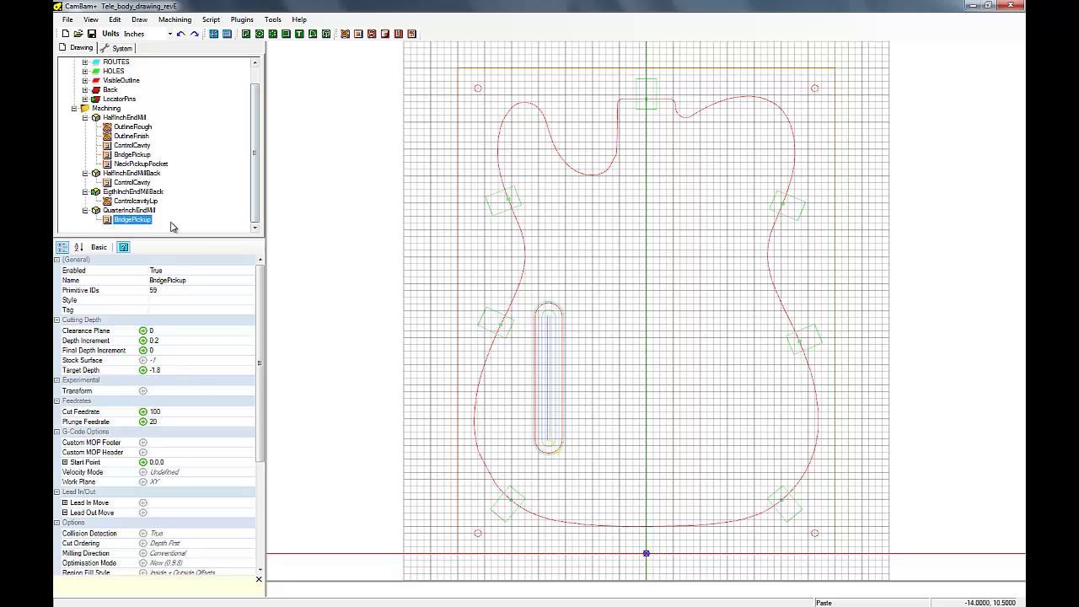
- Make QuarterInchEndMill the active part and apply its 0.125 tool diameter to the copy
right_click(114, 210)
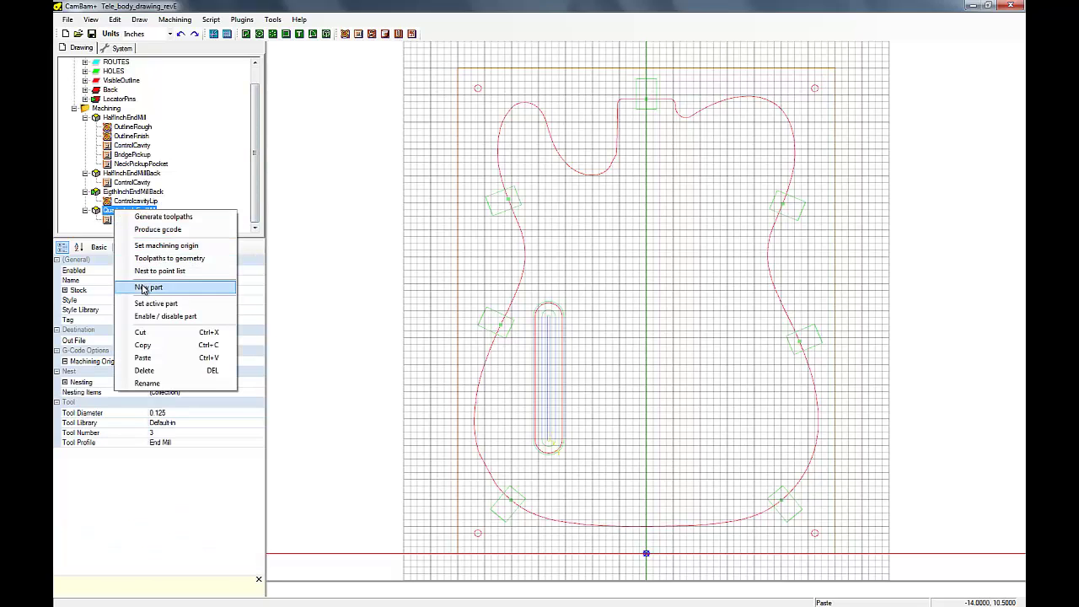
click(145, 304)
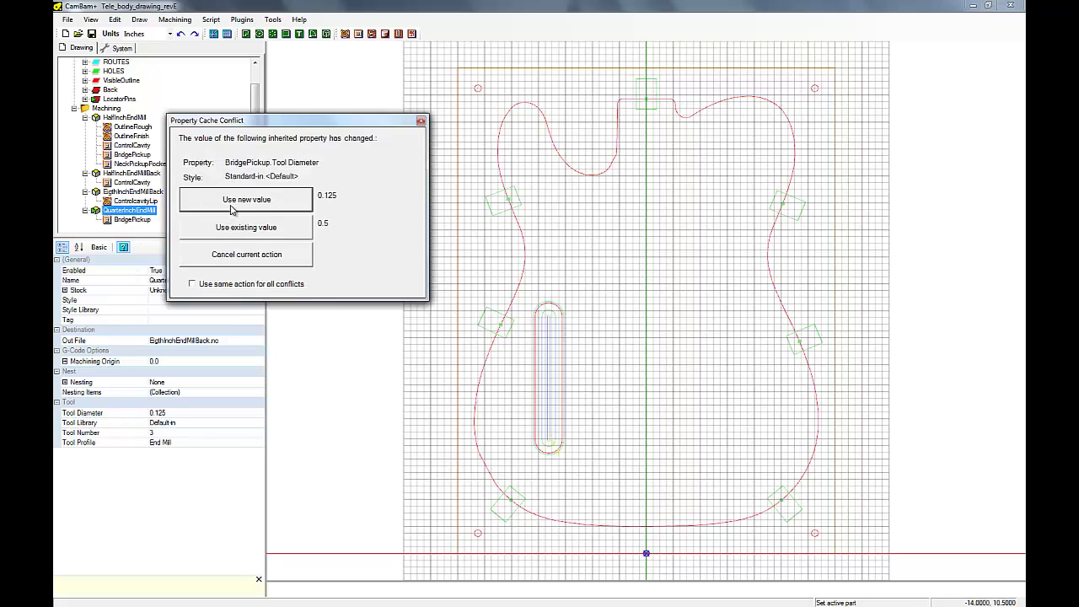
click(238, 200)
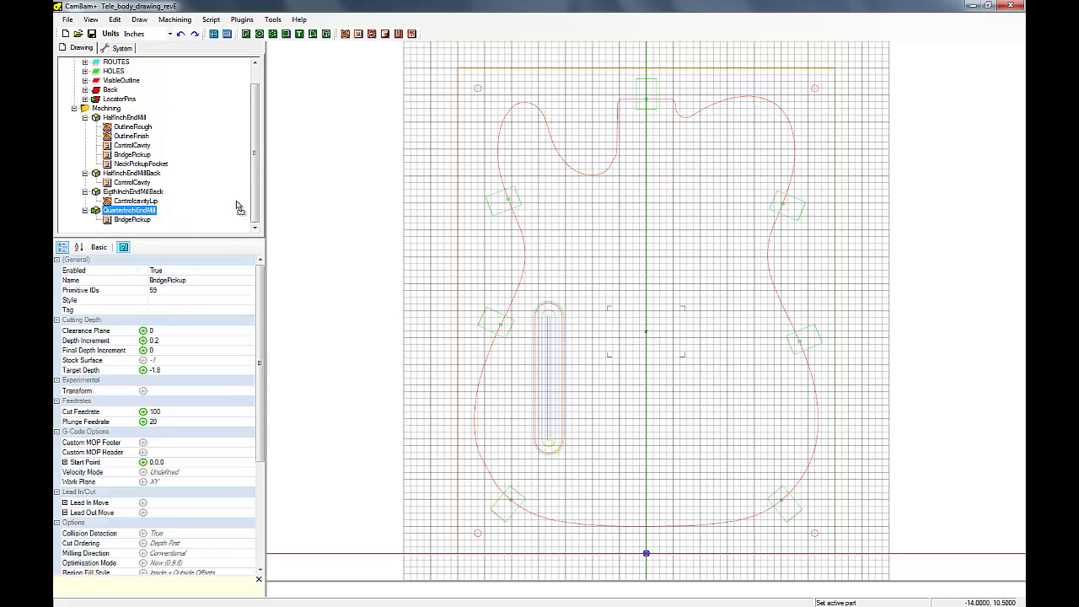
click(144, 222)
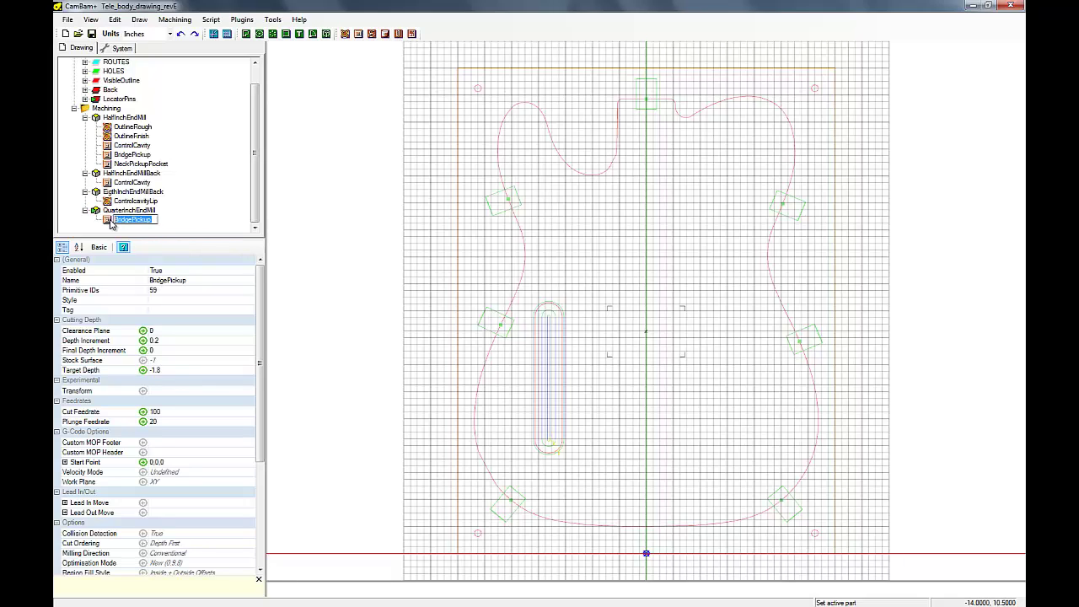
- Rename the copied operation to WireChannel and expand the ROUTES layer's shapes
text(WireChannel)
key(Return)
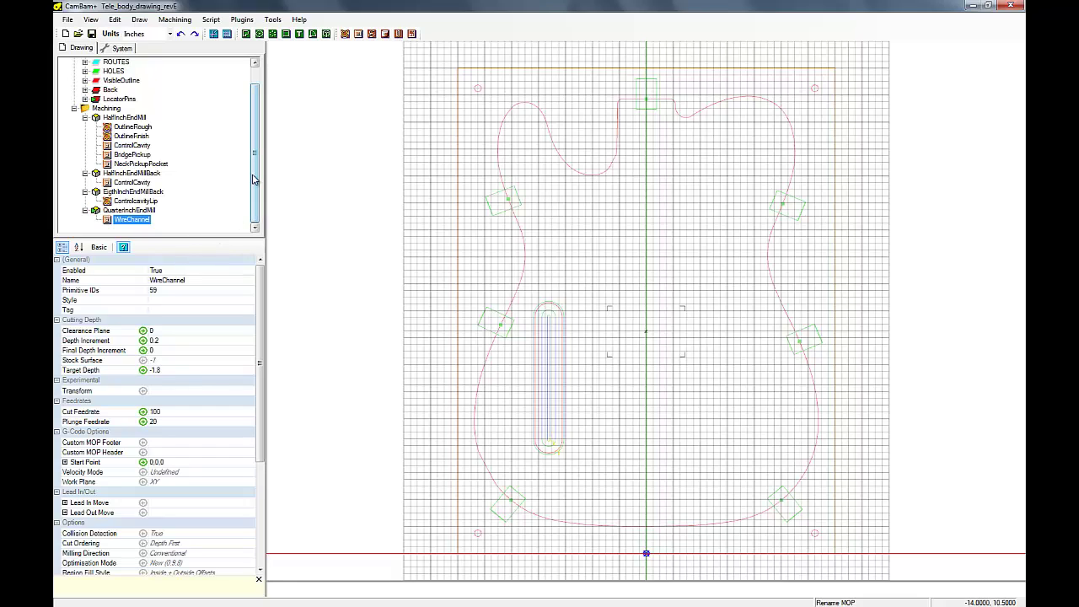
scroll(255, 147, up, 1)
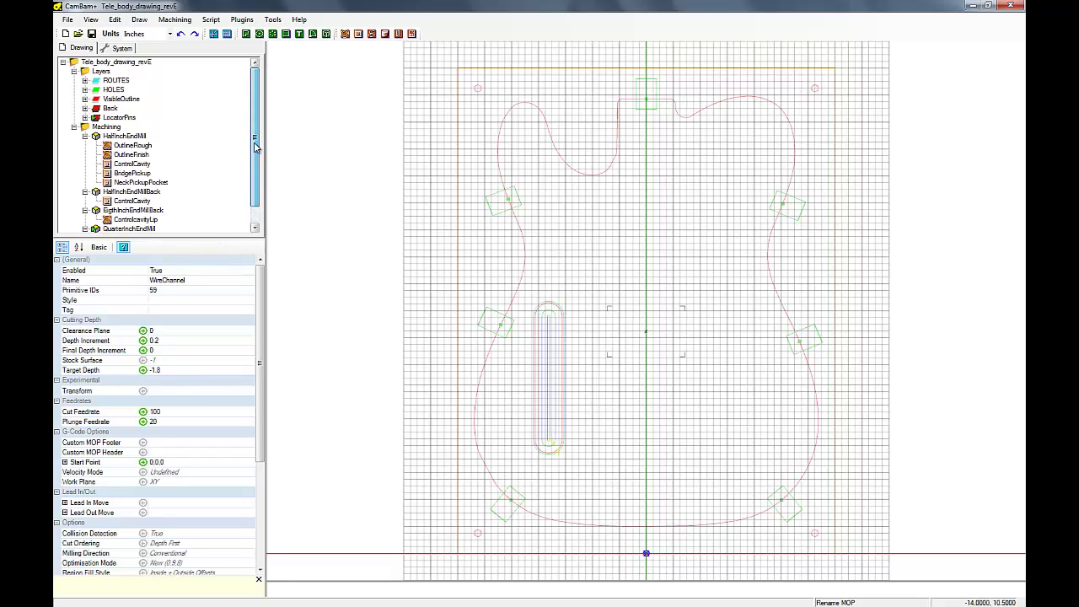
click(84, 80)
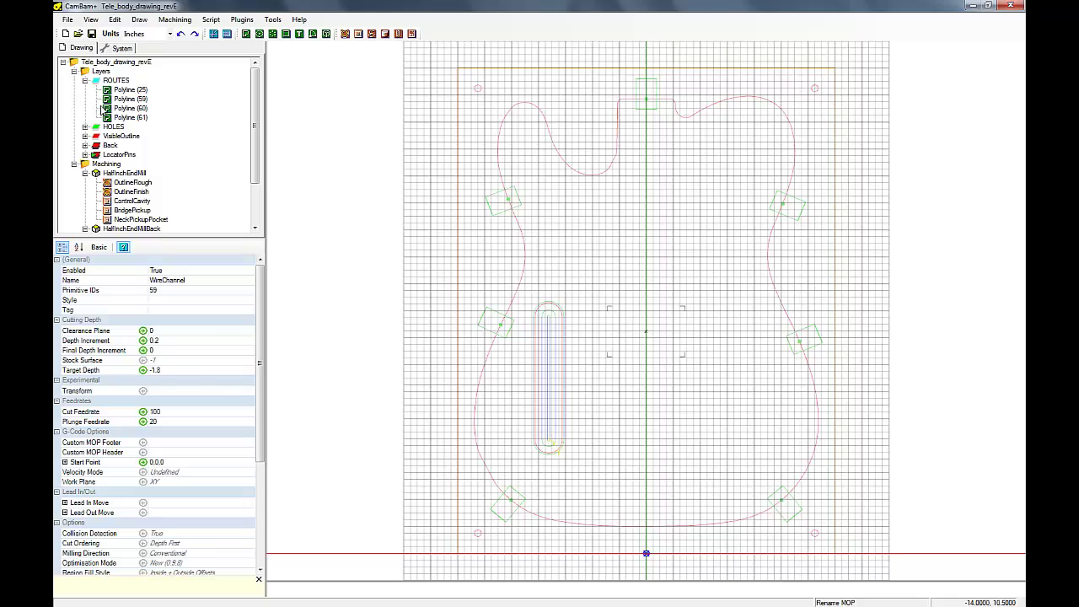
click(122, 99)
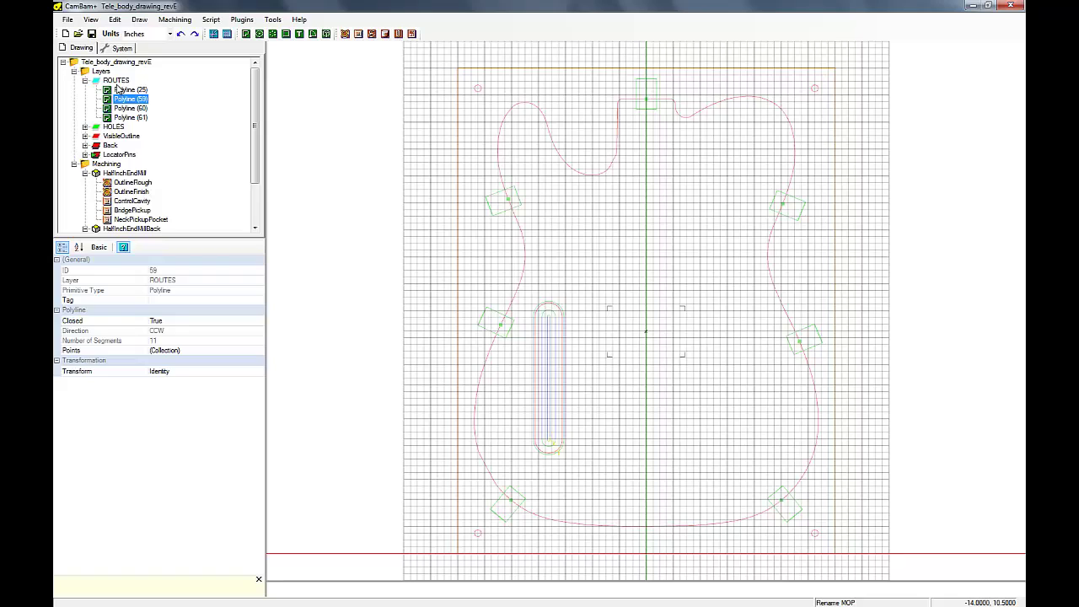
- Show all layers and locate Polyline (60), the slanted wire-channel slot
click(116, 80)
right_click(116, 80)
click(149, 155)
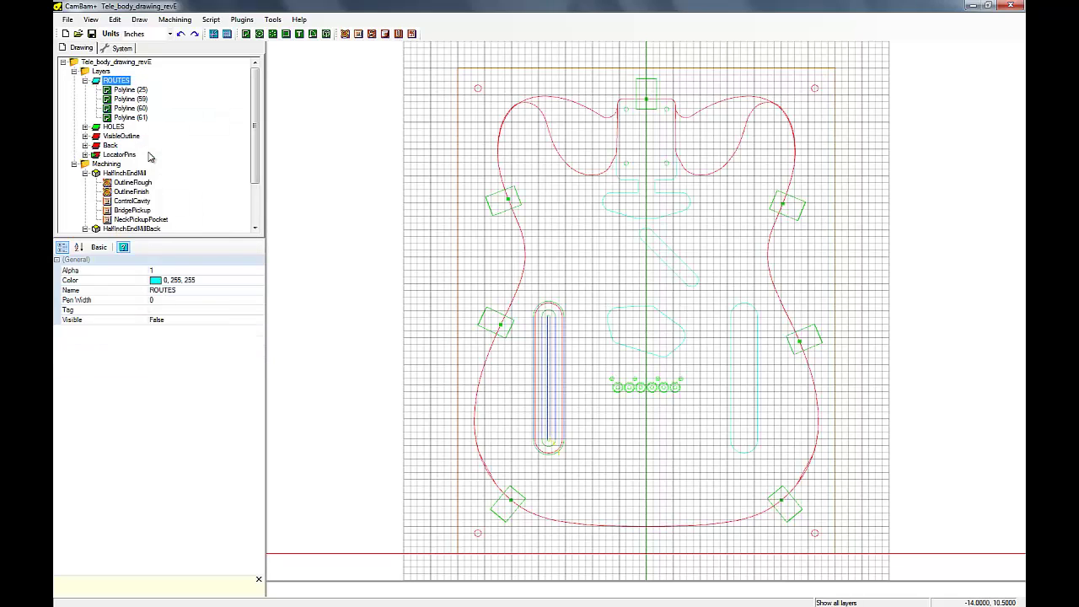
click(130, 100)
click(131, 109)
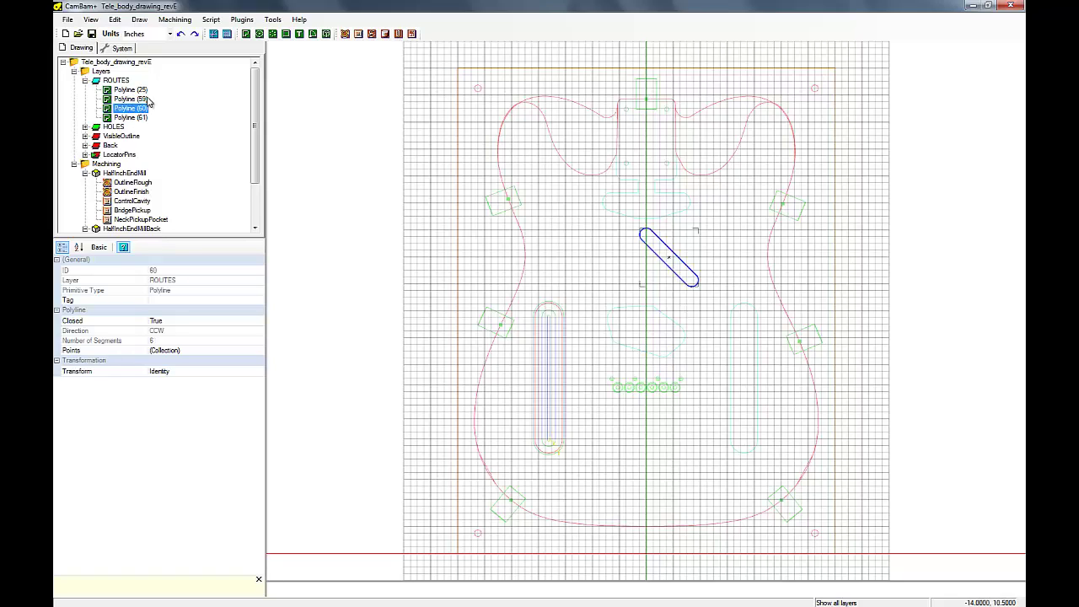
drag(256, 128, 258, 188)
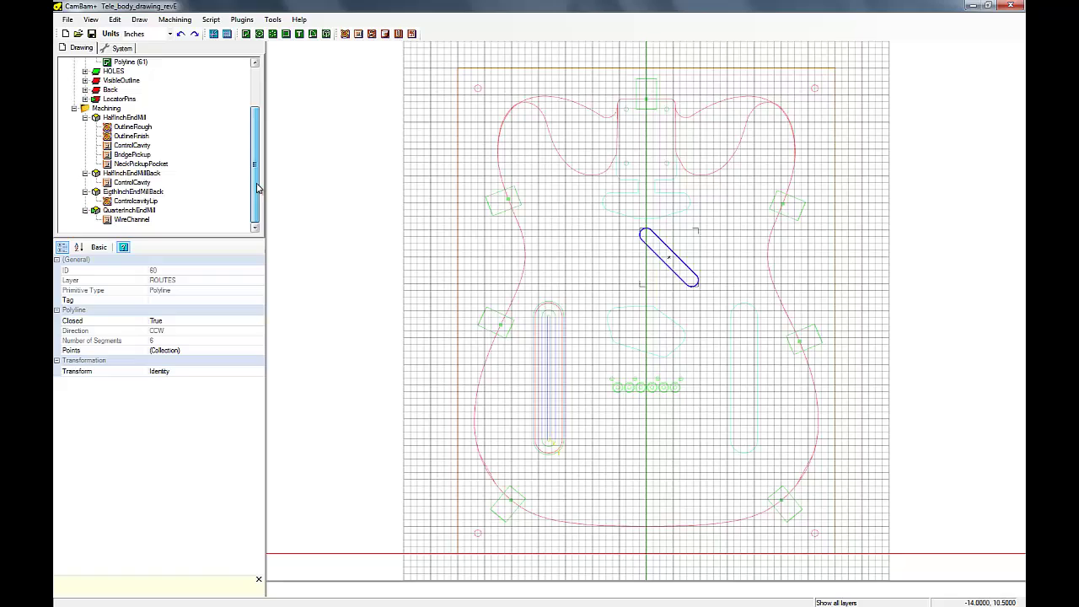
- Point WireChannel at shape 60 with depth increment 0.125, final 0.075, target -1.7, stock -1
click(141, 222)
click(158, 292)
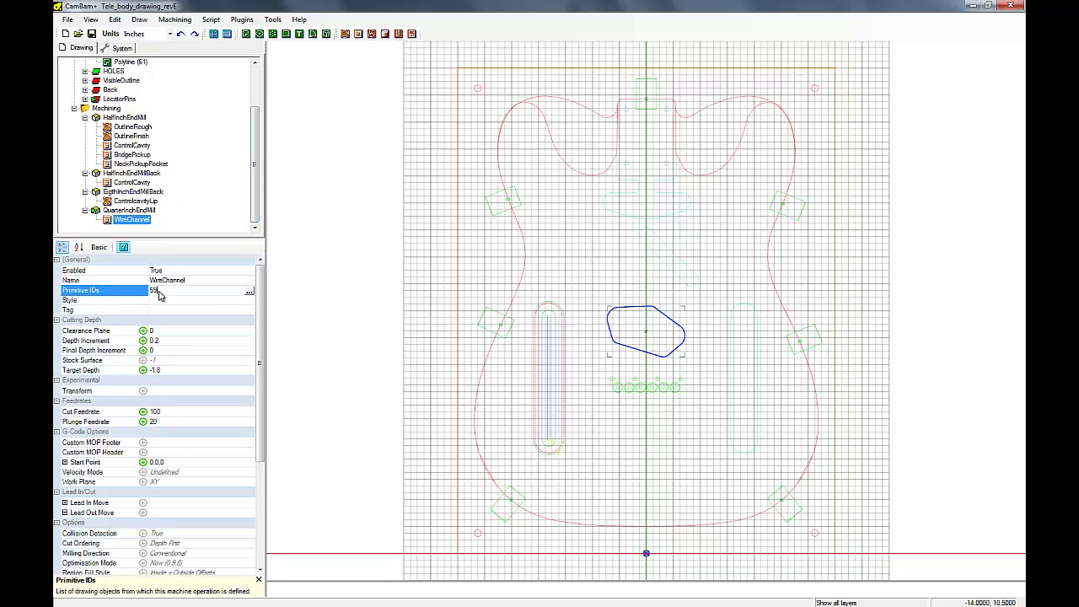
double_click(159, 293)
click(164, 342)
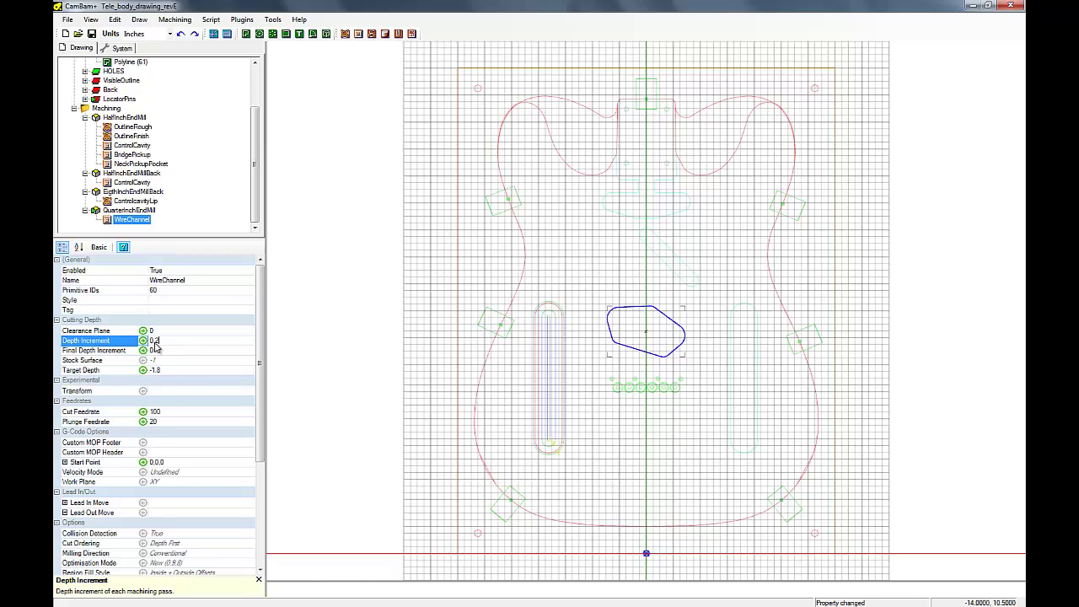
double_click(161, 342)
click(159, 372)
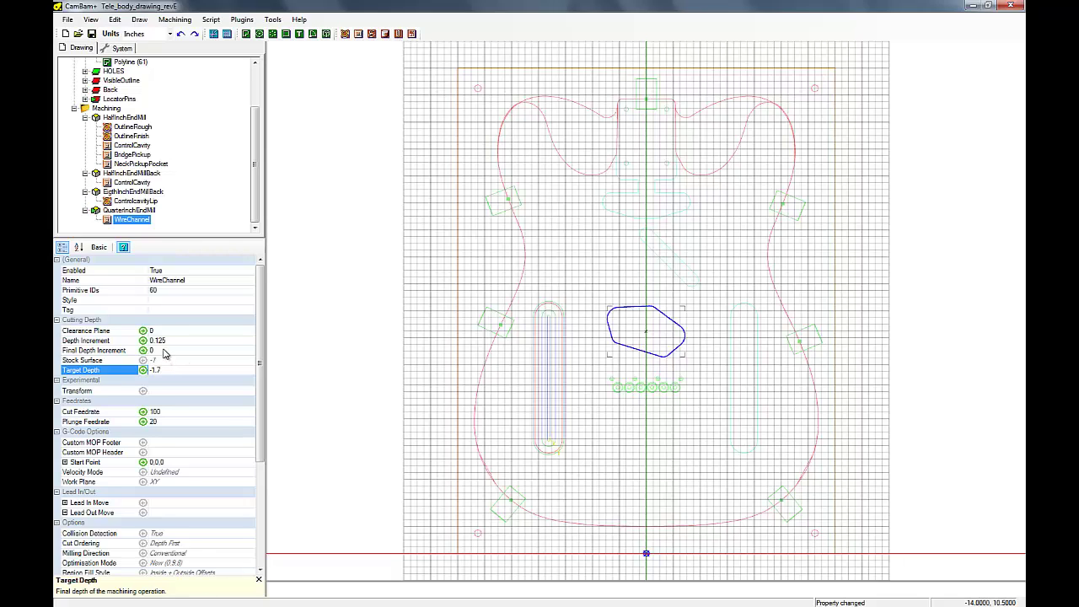
click(164, 352)
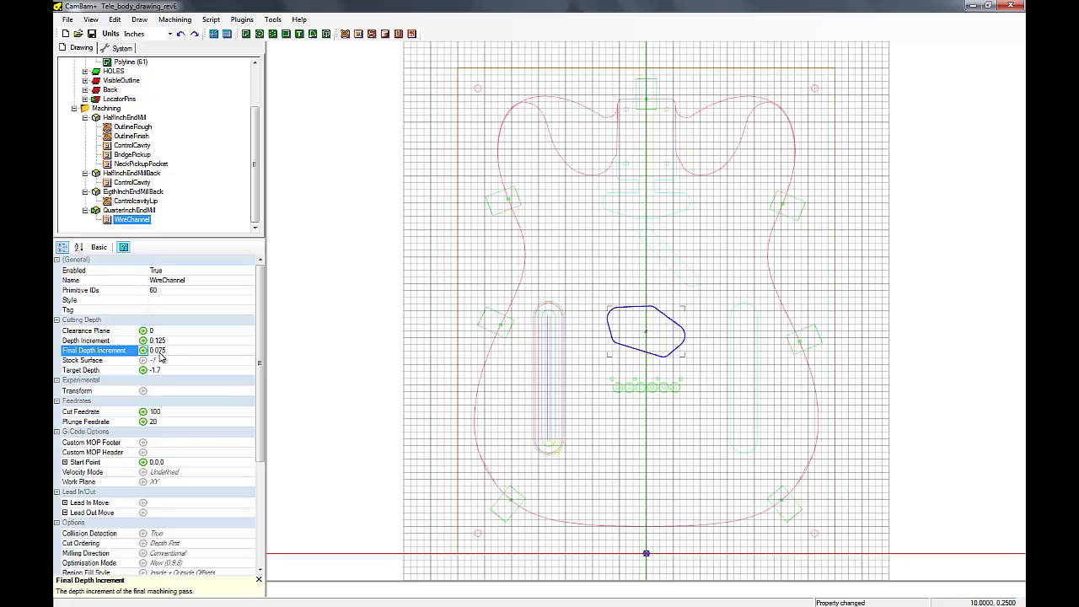
click(164, 360)
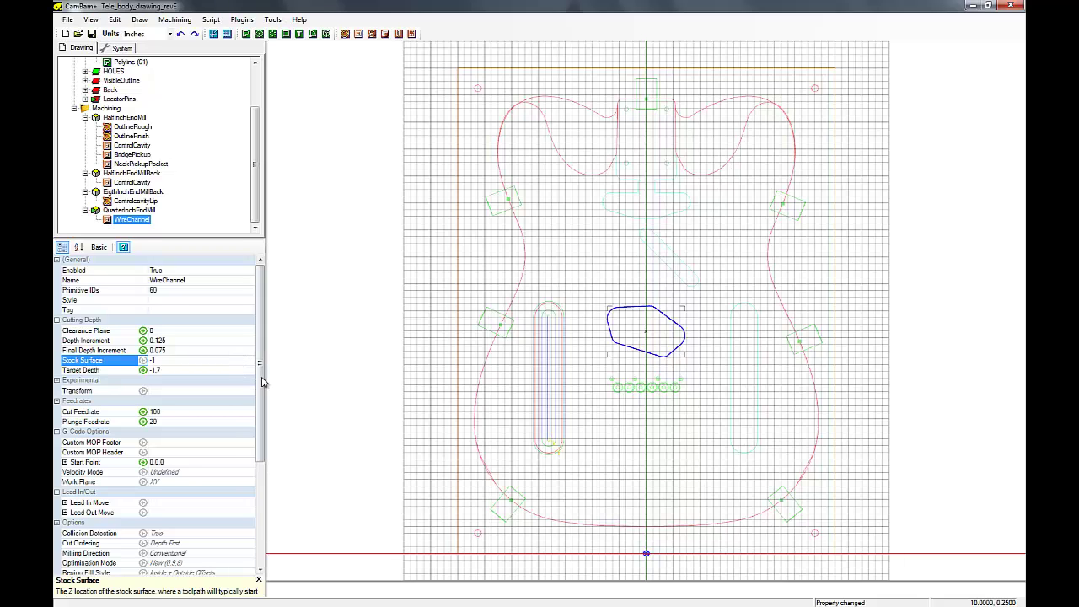
drag(263, 381, 240, 467)
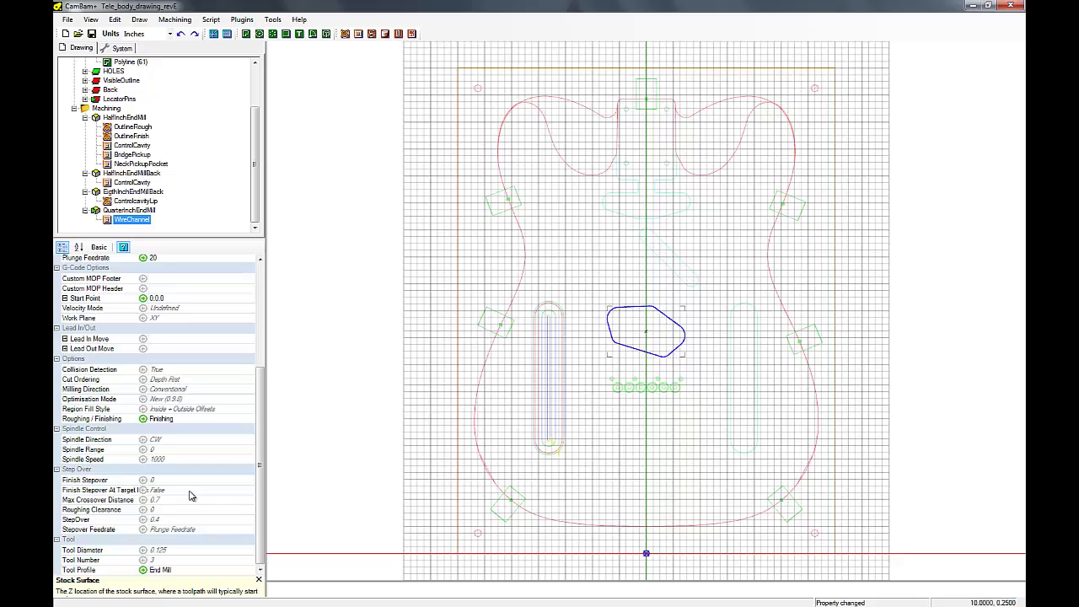
- Change WireChannel's tool diameter from 0.125 to 0.25 and select tool 004, the 2-flute cutter
click(190, 554)
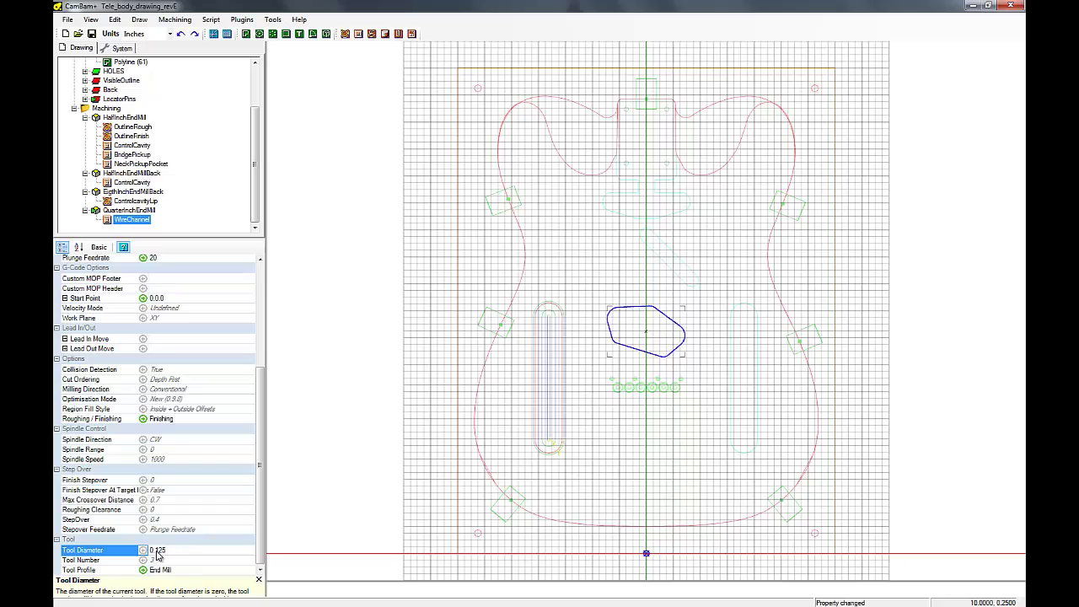
drag(156, 551, 165, 552)
text(2)
click(170, 560)
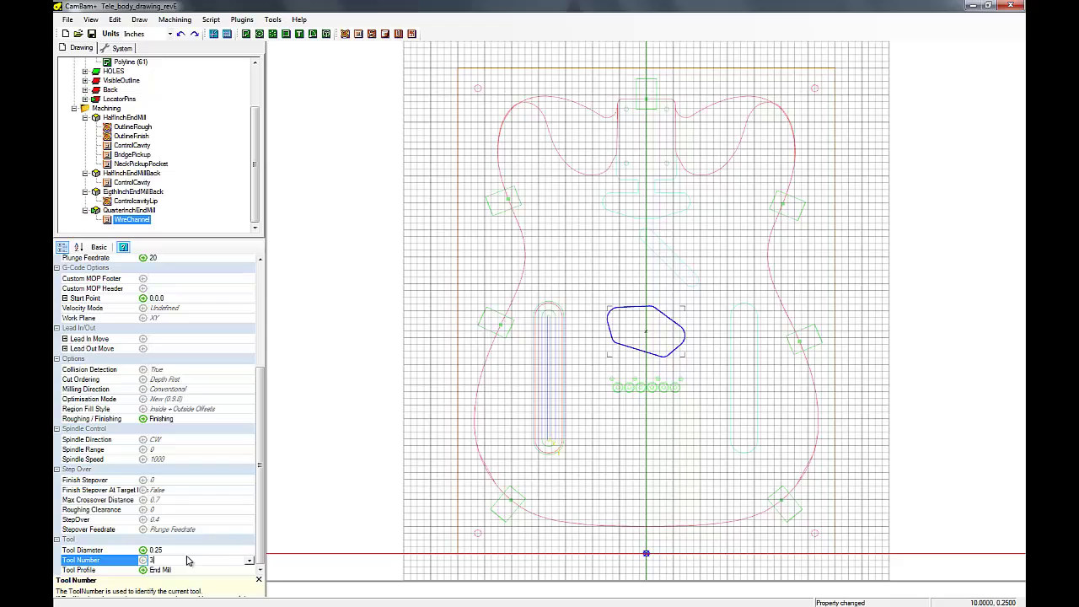
click(248, 561)
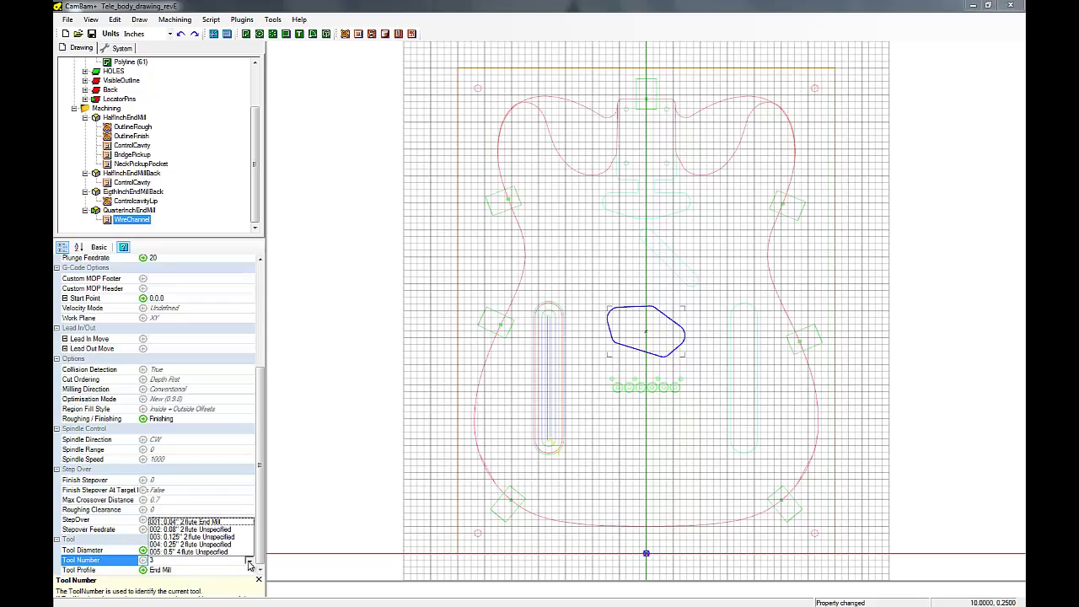
click(192, 545)
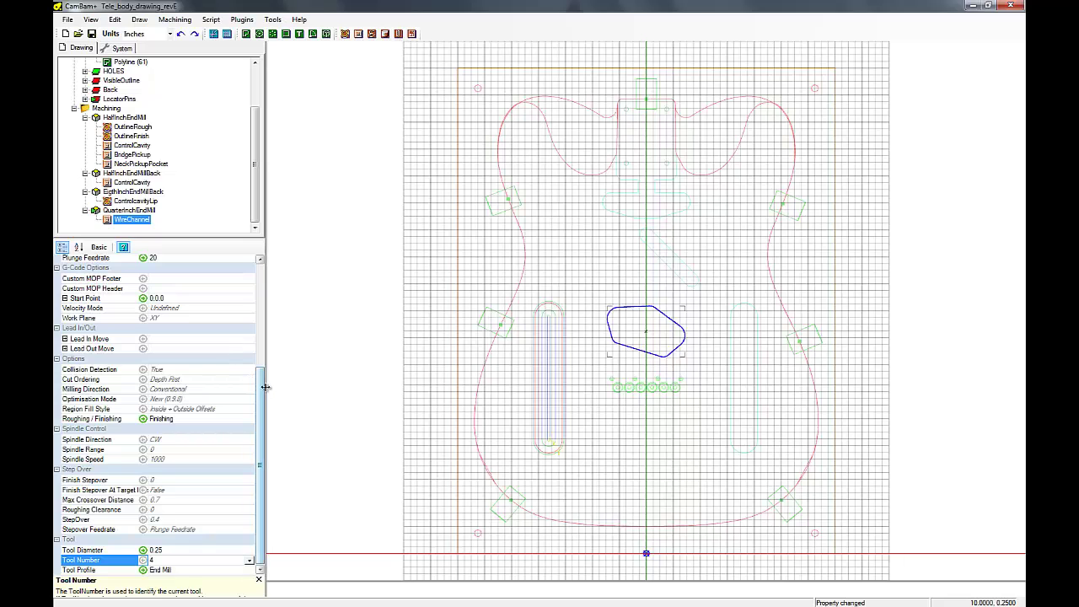
drag(265, 393, 268, 289)
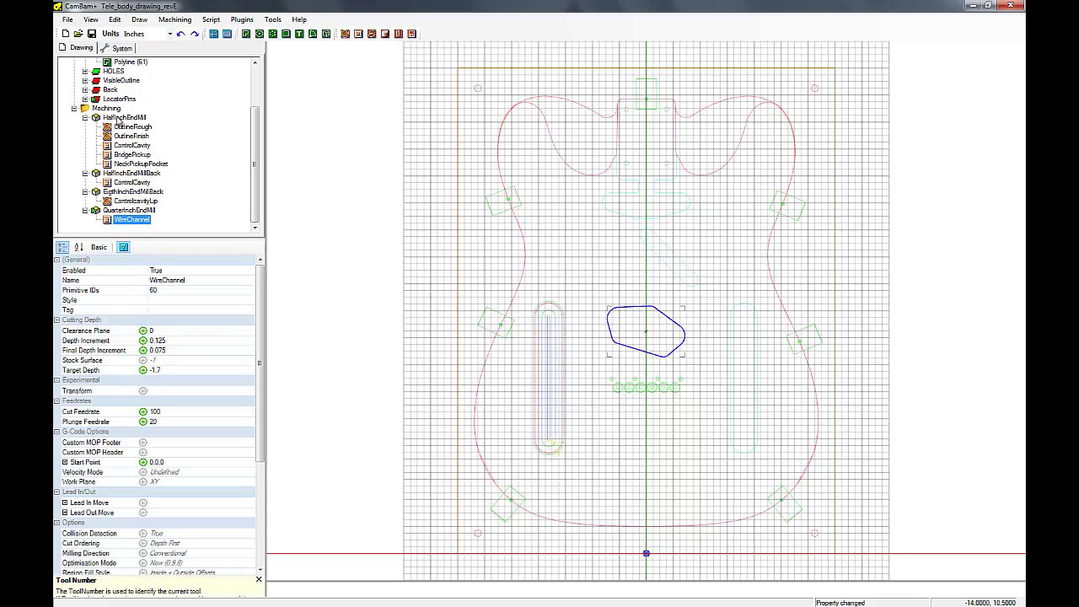
- Hide every layer except ROUTES and collapse the HalfInchEndMill operations
drag(252, 162, 255, 112)
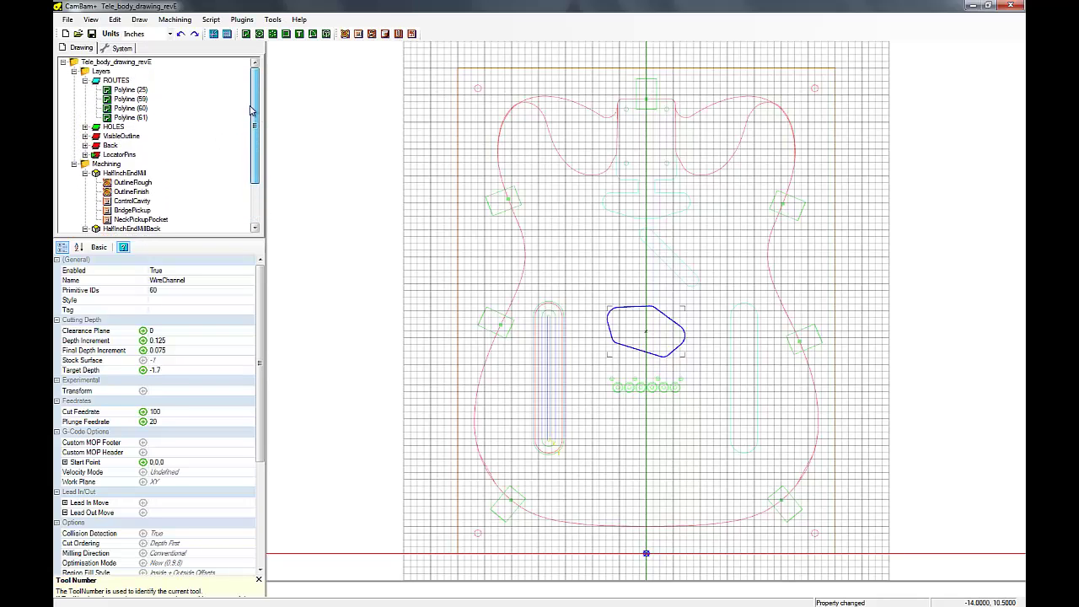
click(115, 82)
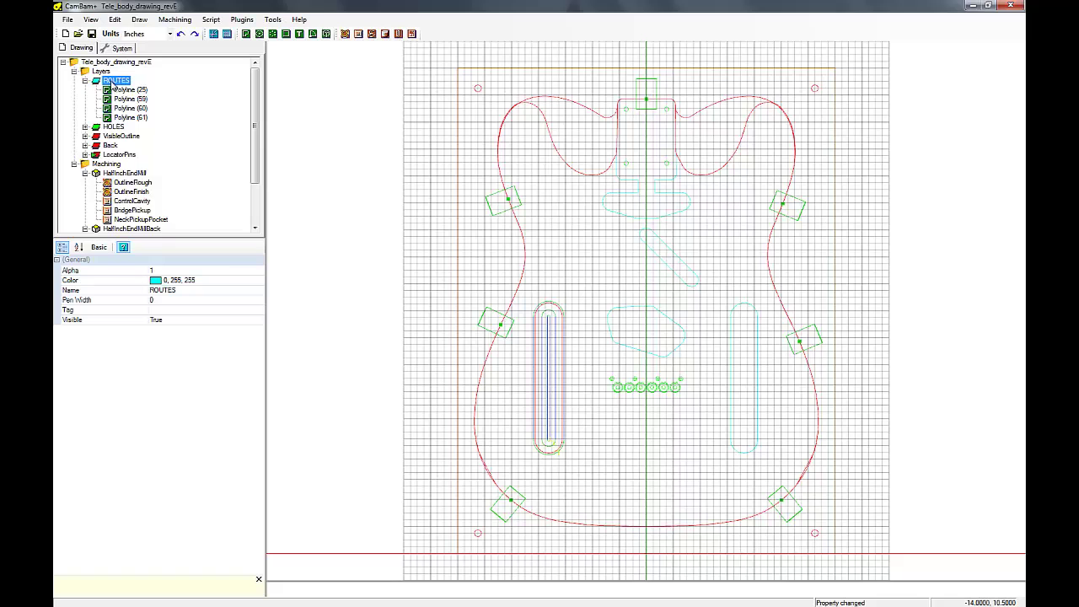
right_click(111, 81)
click(147, 126)
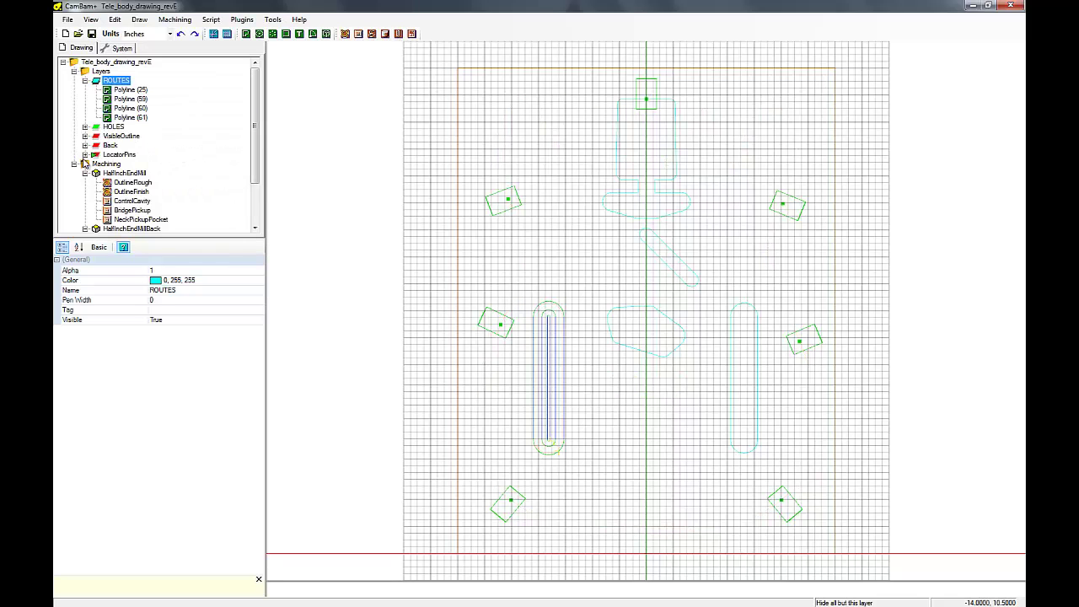
click(85, 173)
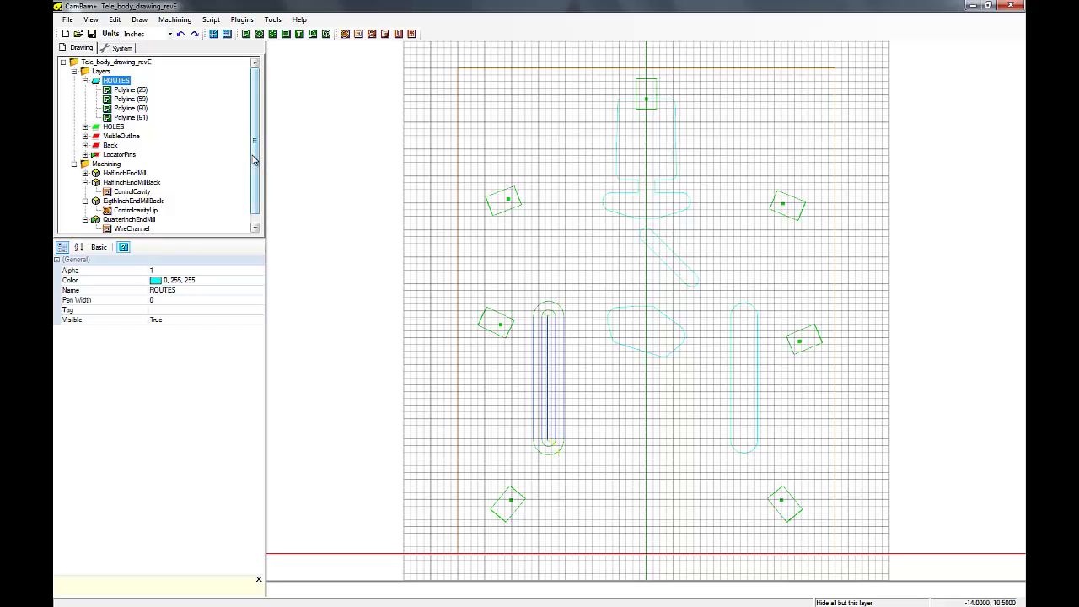
click(254, 228)
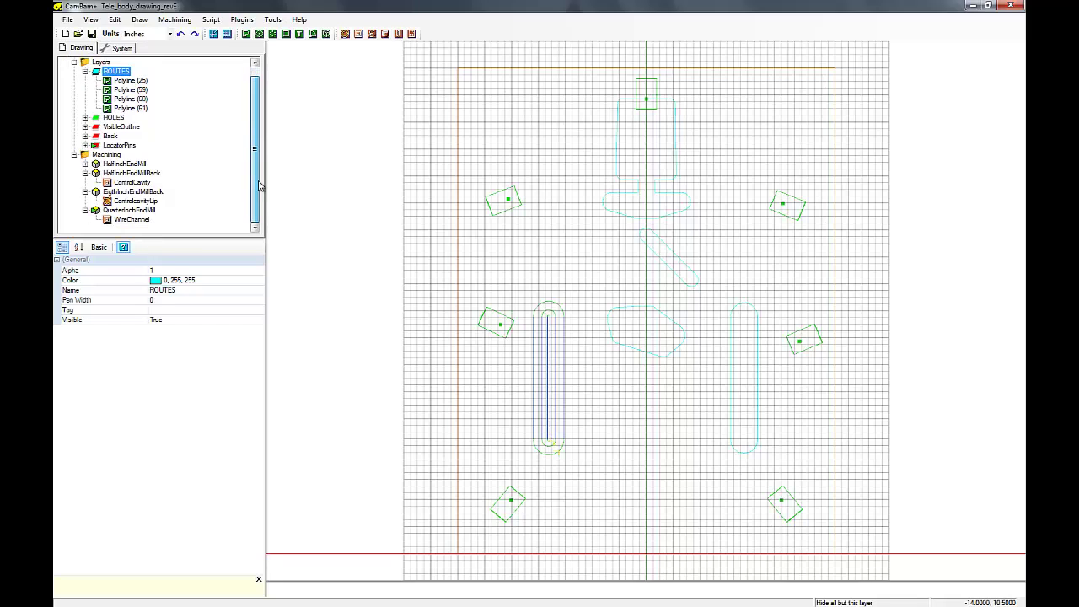
click(129, 211)
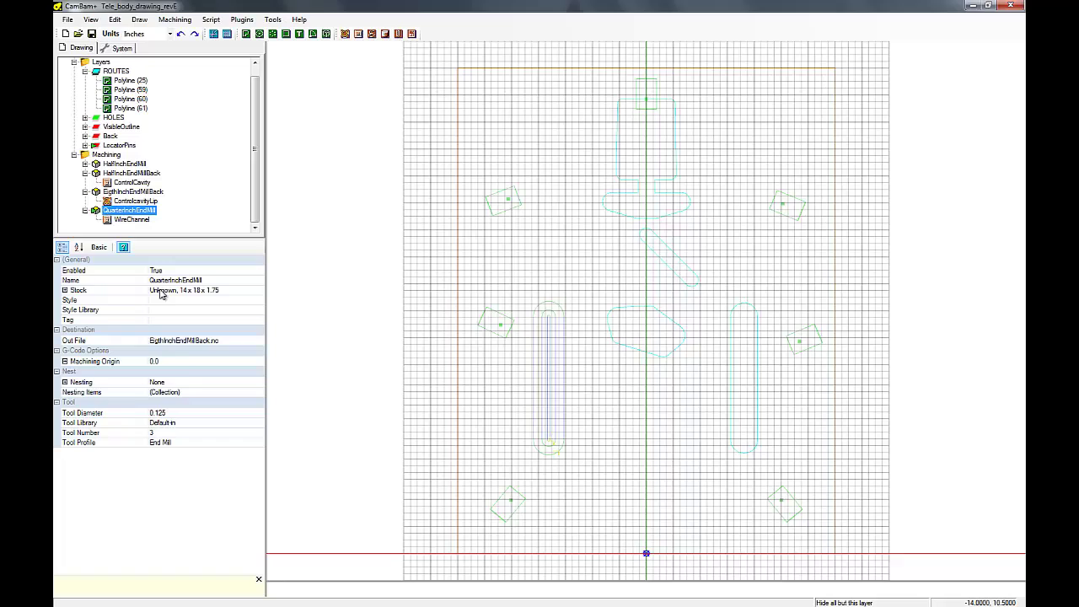
- Change QuarterInchEndMill's Out File from EgthInchEndMillBack.nc to QuarterInchEndMill.nc
click(173, 344)
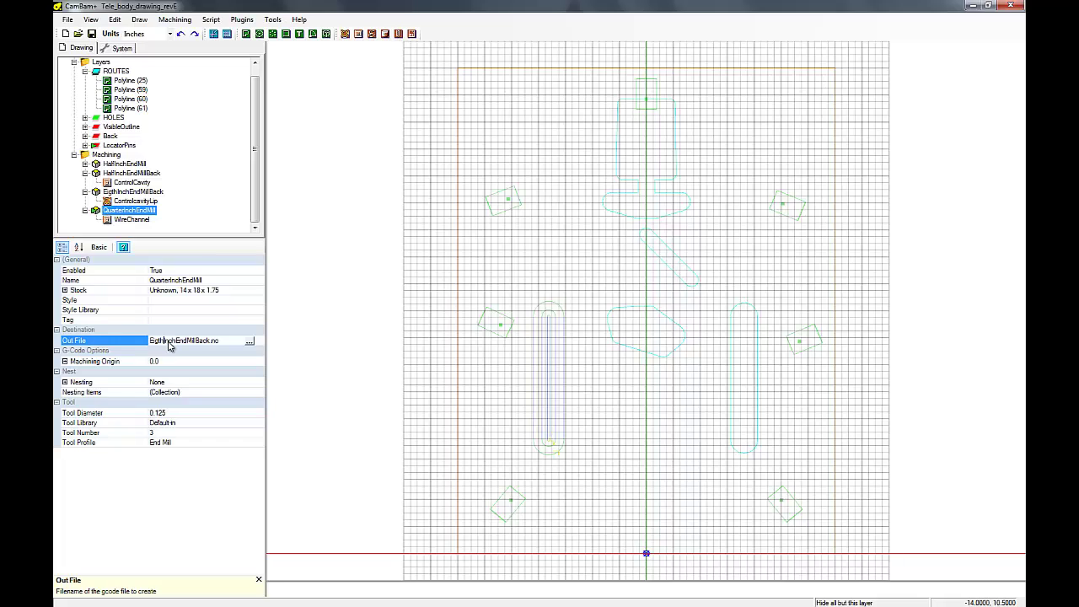
key(BackSpace)
key(BackSpace)
key(BackSpace)
key(BackSpace)
text(Quarter)
key(BackSpace)
key(BackSpace)
key(BackSpace)
key(BackSpace)
click(68, 362)
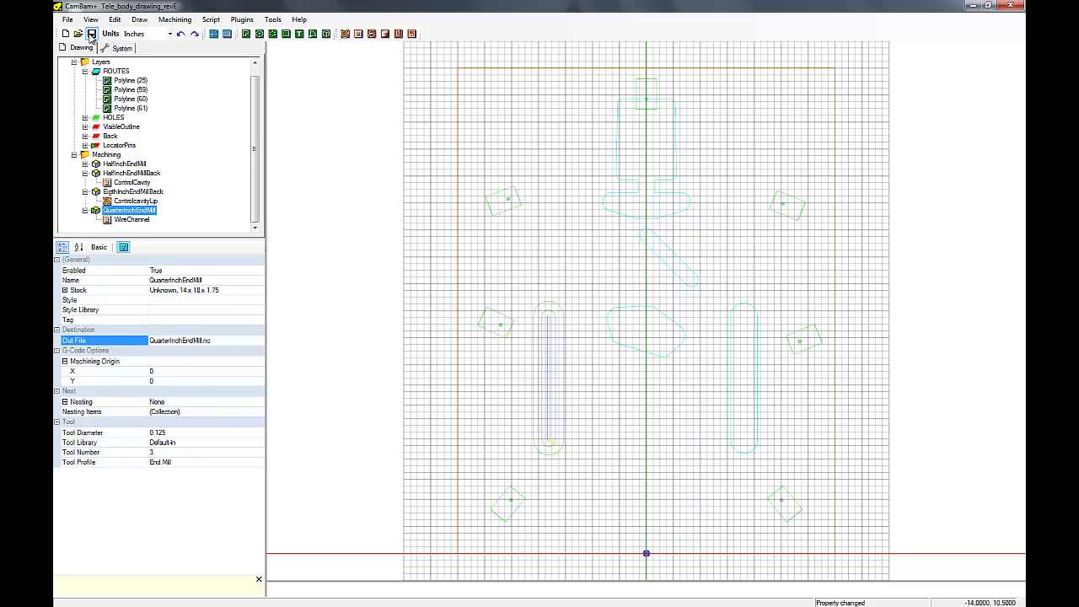
- Generate toolpaths and produce G-code for the QuarterInchEndMill part
right_click(122, 214)
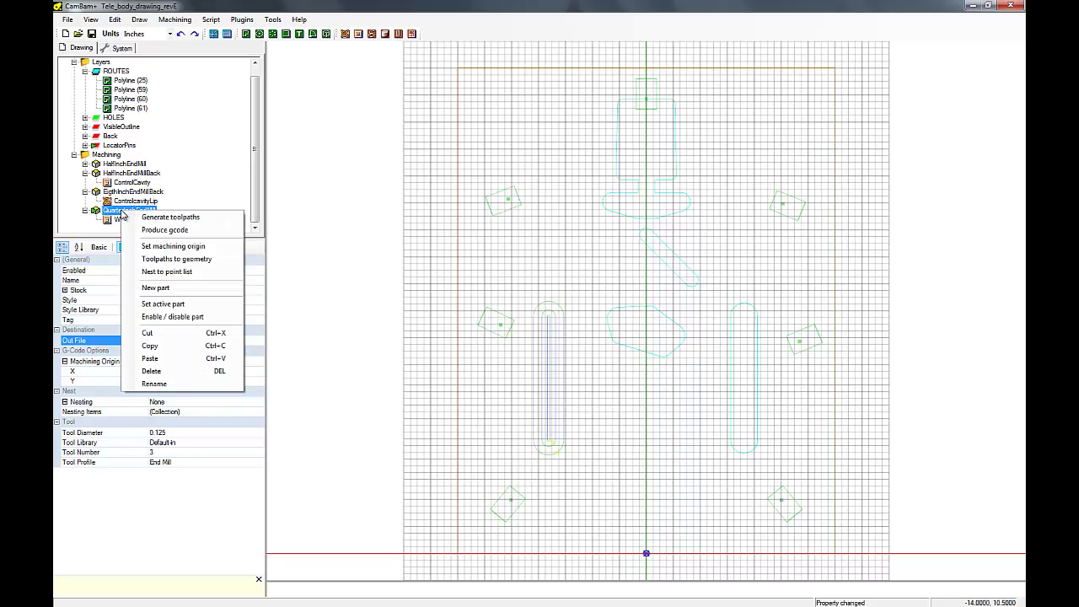
click(154, 217)
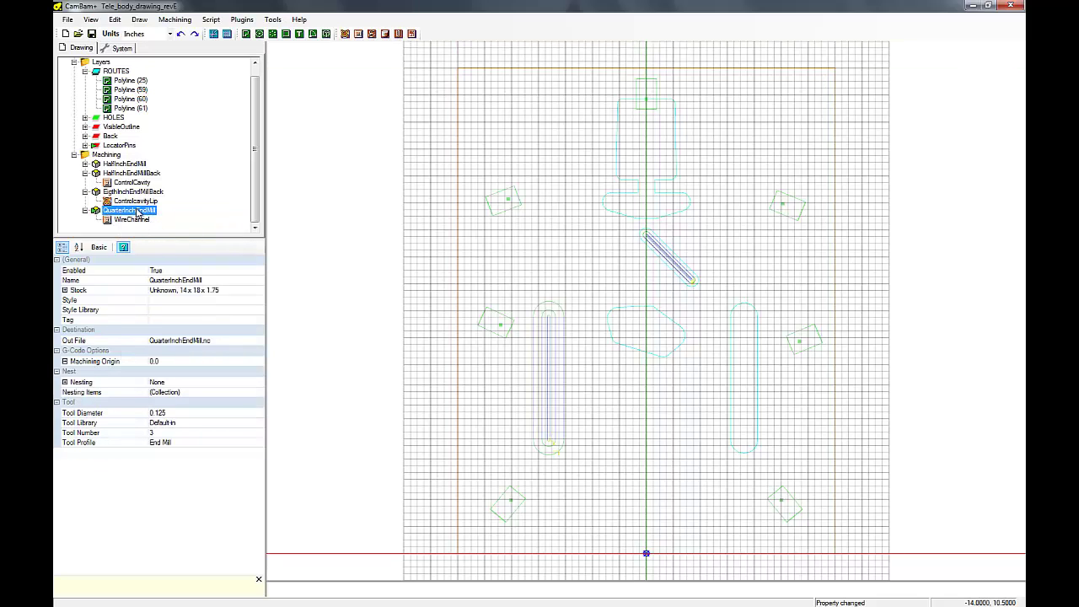
right_click(136, 211)
click(169, 229)
- Show all layers again so the body outline reappears
click(117, 72)
right_click(117, 74)
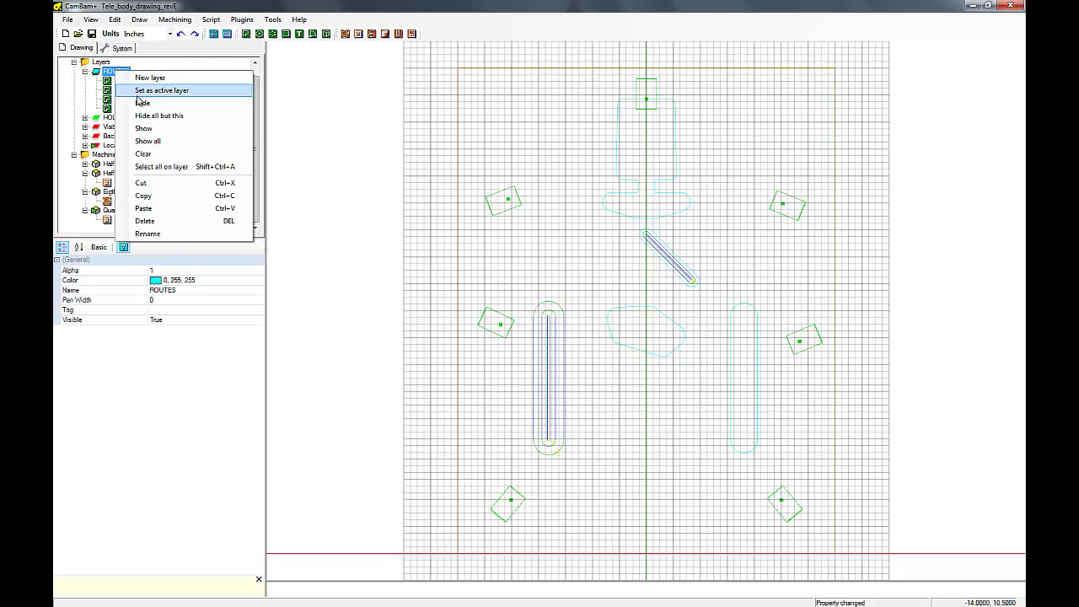
click(146, 141)
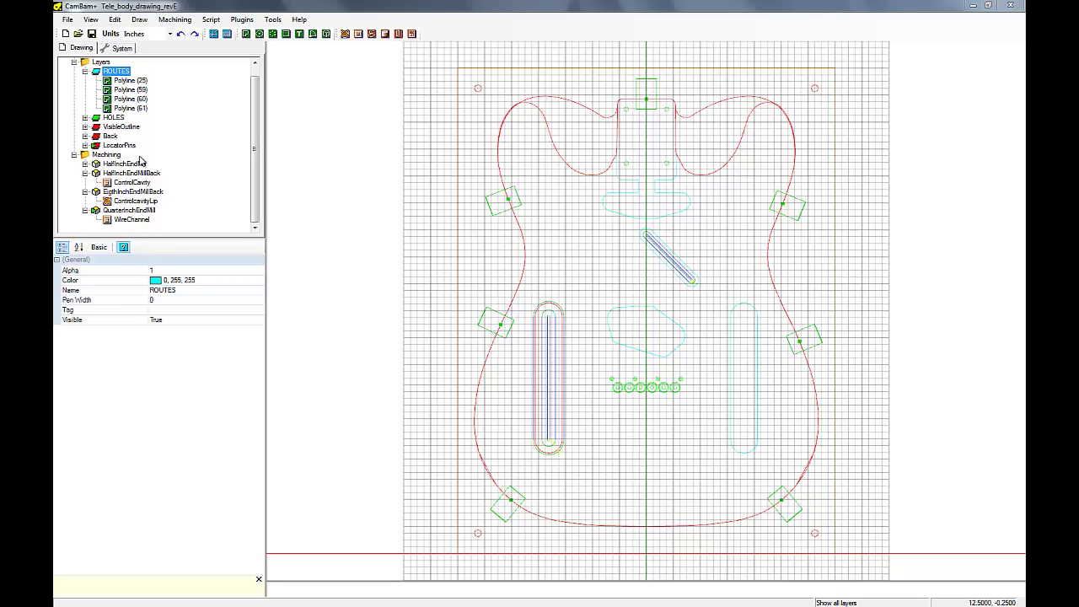
- Copy the QuarterInchEndMill part and paste it into the Machining group
click(120, 211)
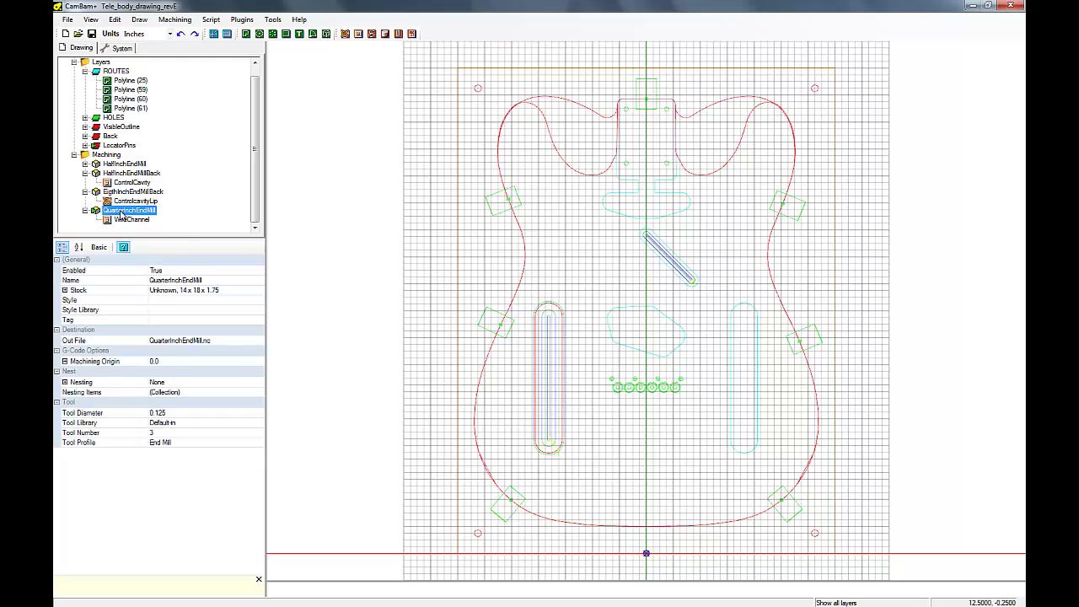
right_click(121, 213)
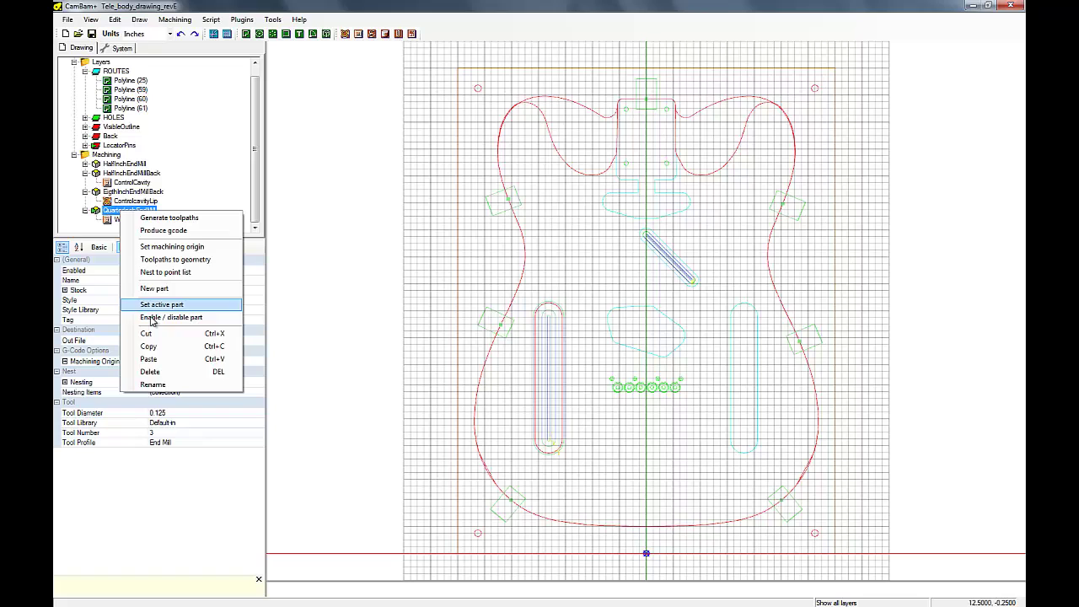
click(148, 346)
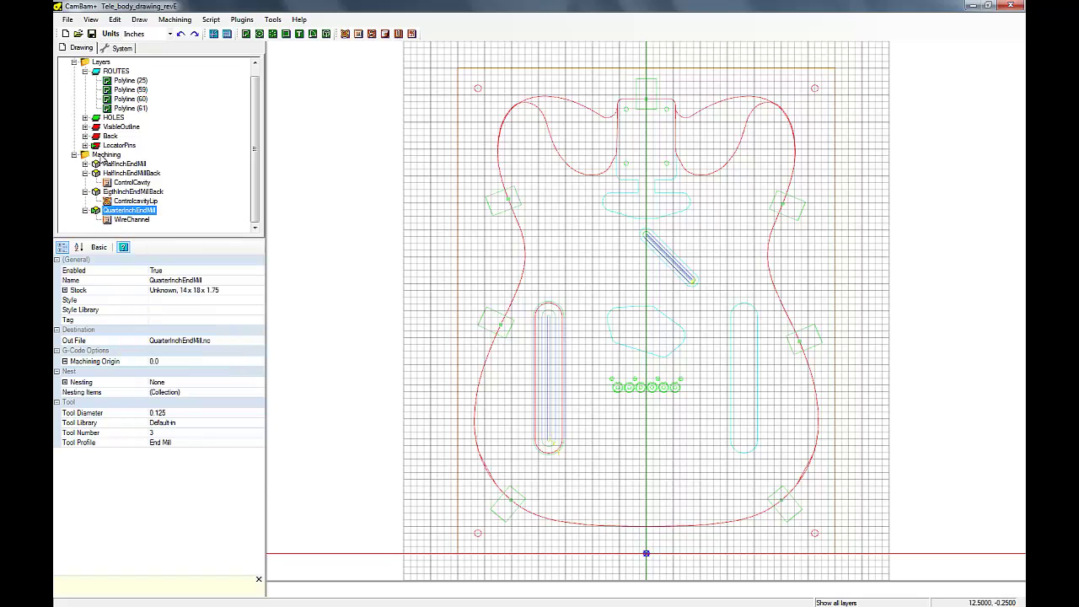
click(105, 157)
right_click(105, 158)
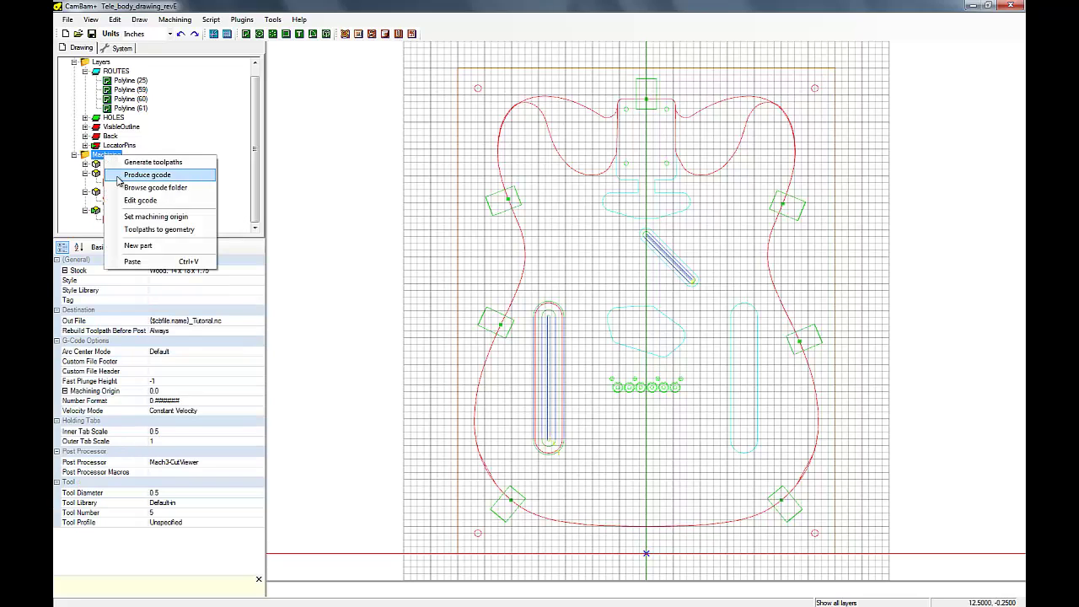
click(132, 261)
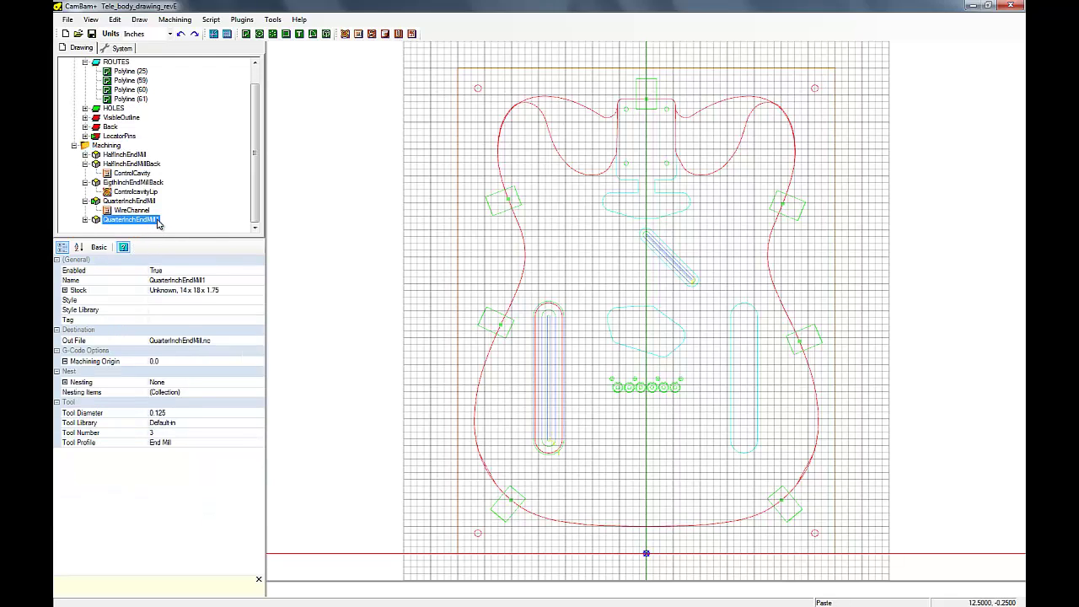
- Rename the pasted QuarterInchEndMill1 part to QuarterInchDrill
click(135, 219)
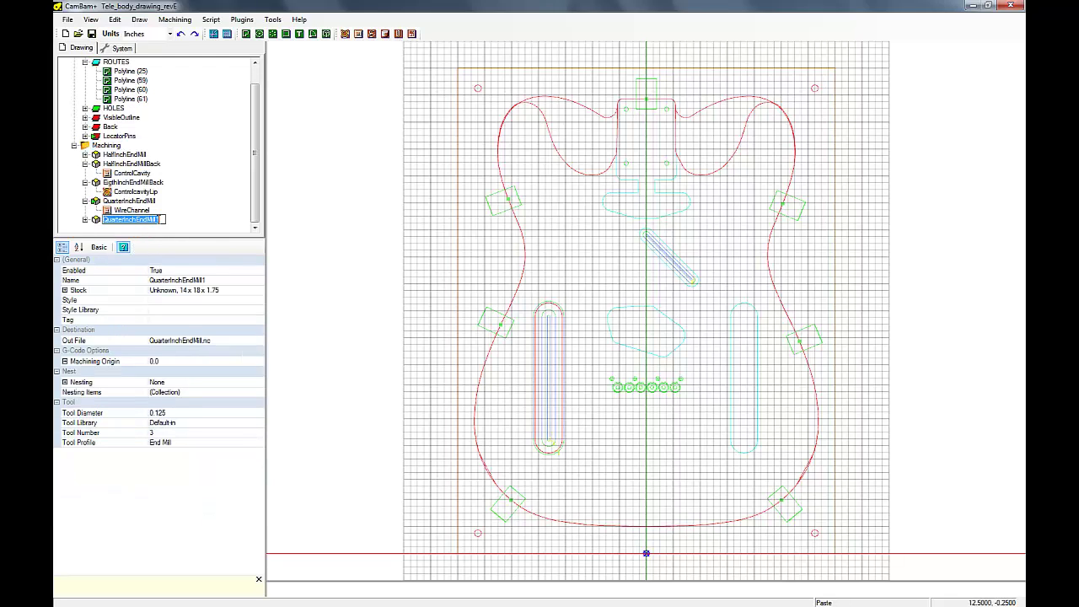
click(214, 284)
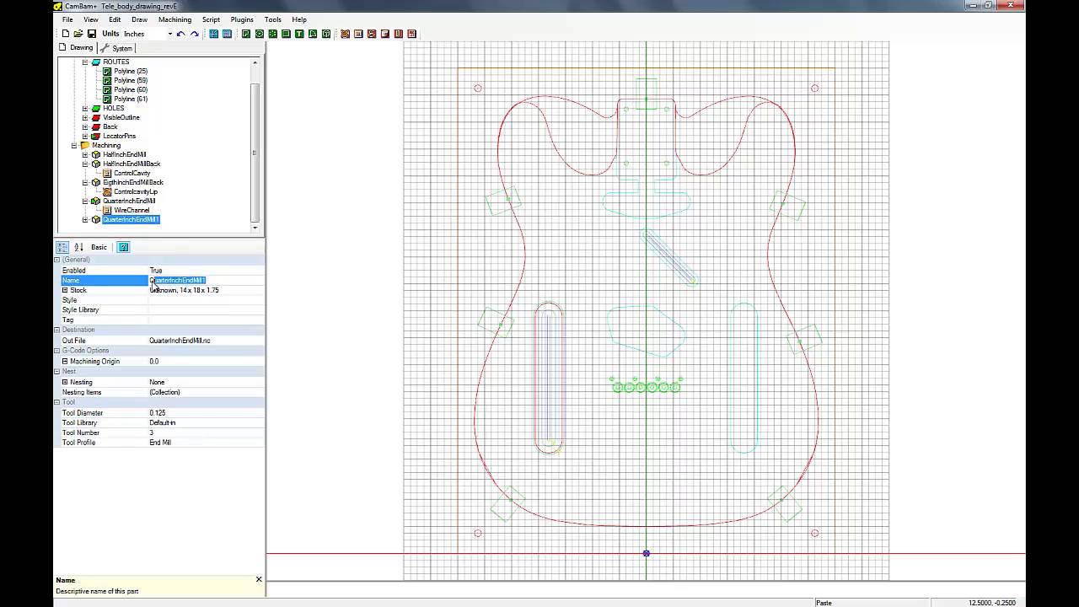
click(184, 280)
key(shift+End)
text(D)
- Commit the QuarterInchDrill name and delete its copied WireChannel operation
click(236, 292)
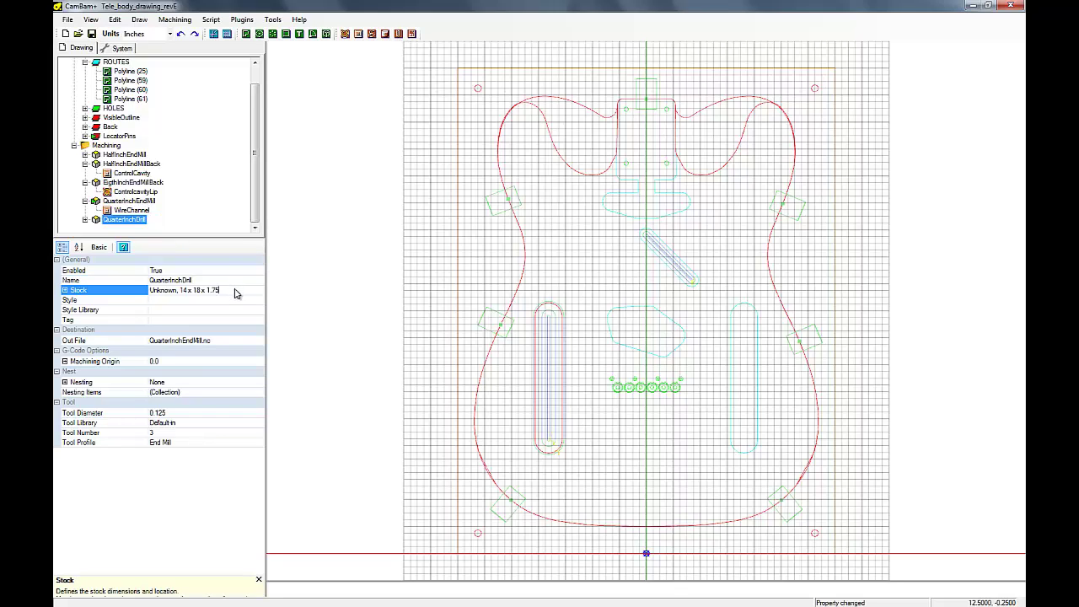
click(85, 220)
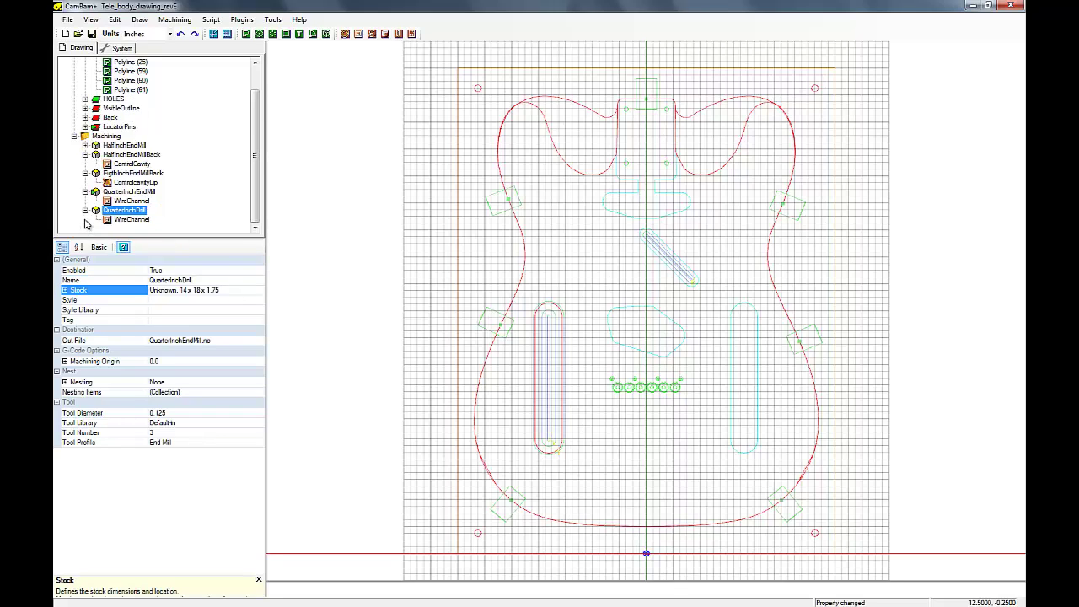
click(128, 221)
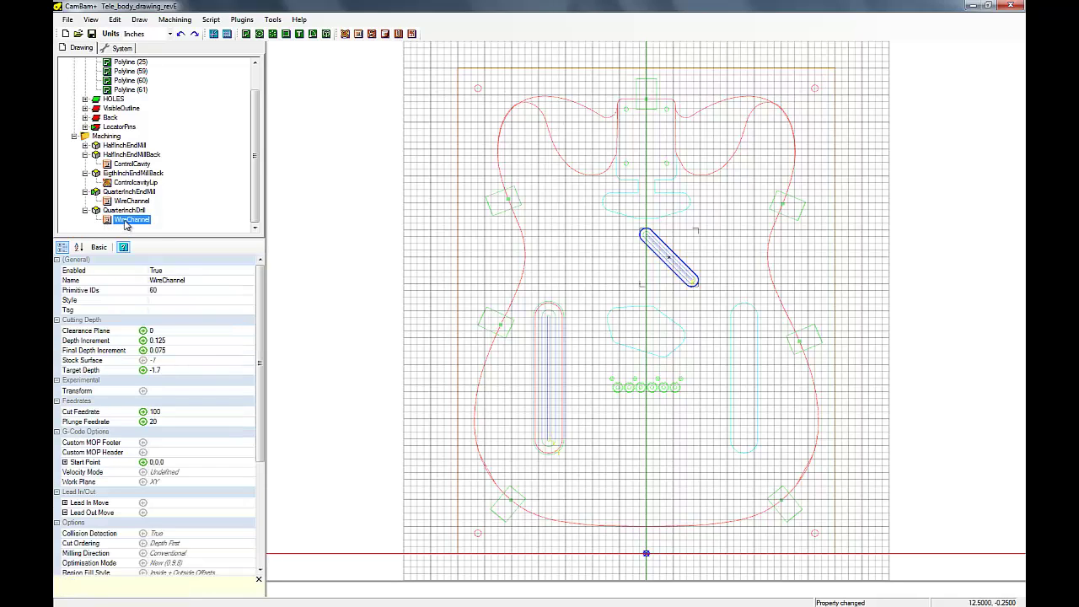
right_click(126, 223)
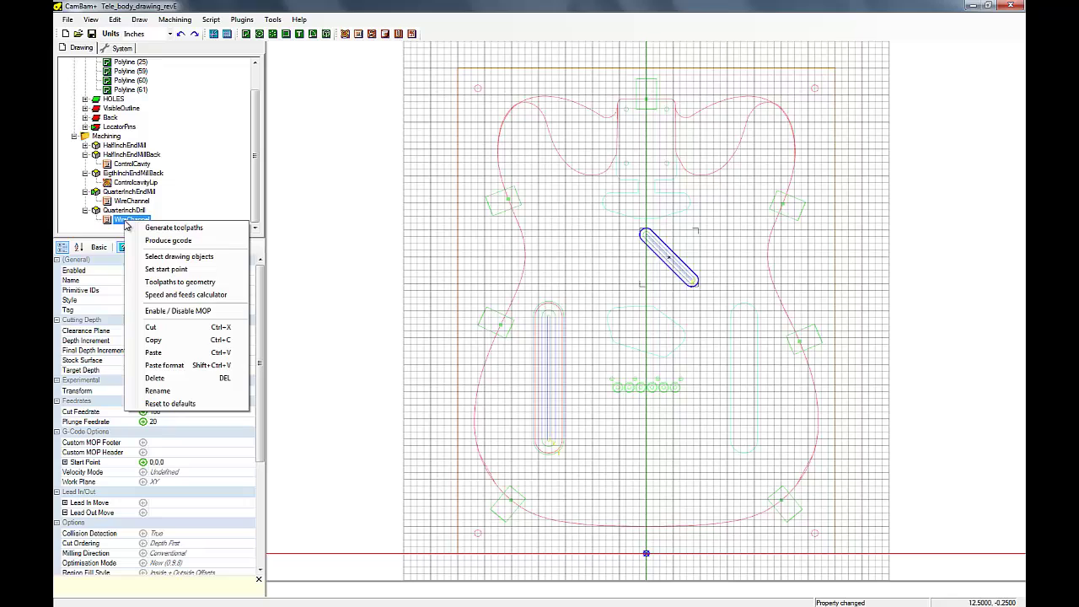
click(152, 379)
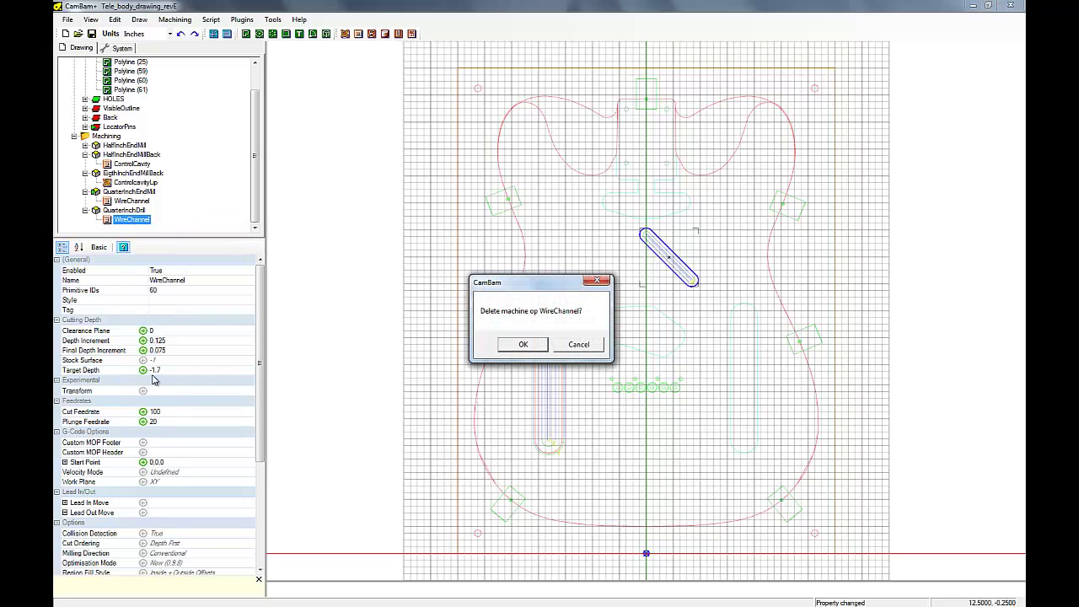
click(524, 345)
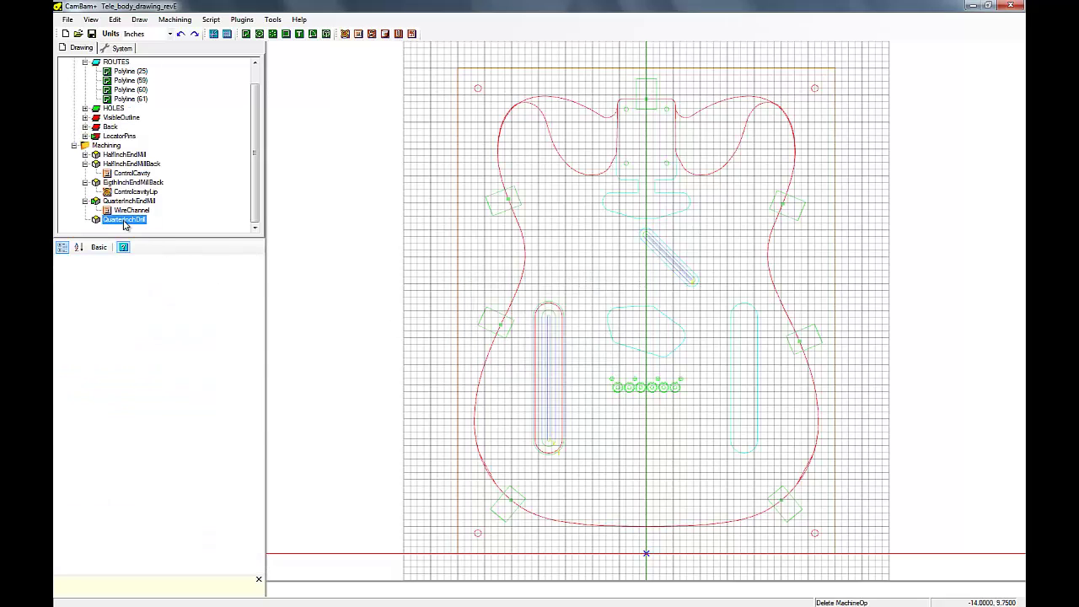
- Set QuarterInchDrill to 0.25 tool diameter, tool number 004 and Drill tool profile
click(123, 223)
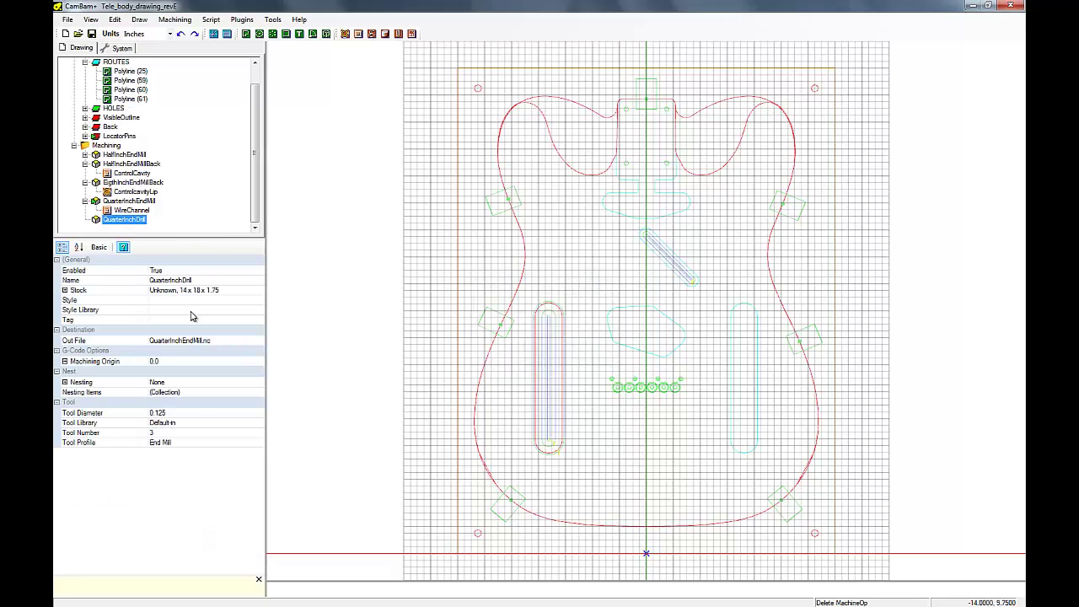
click(186, 413)
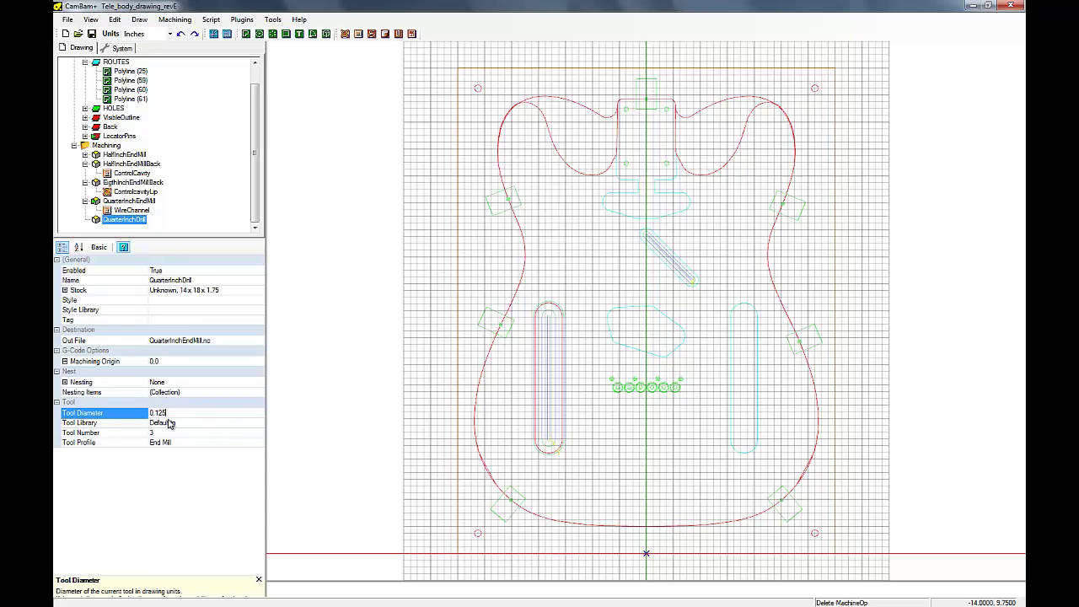
drag(157, 417, 175, 418)
text(2)
click(182, 433)
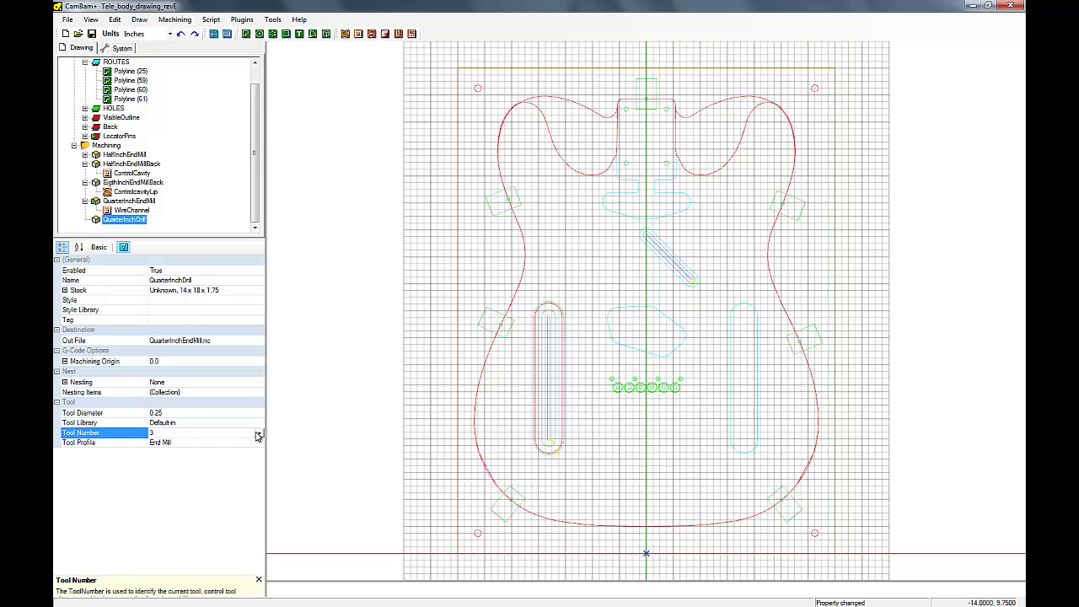
click(258, 435)
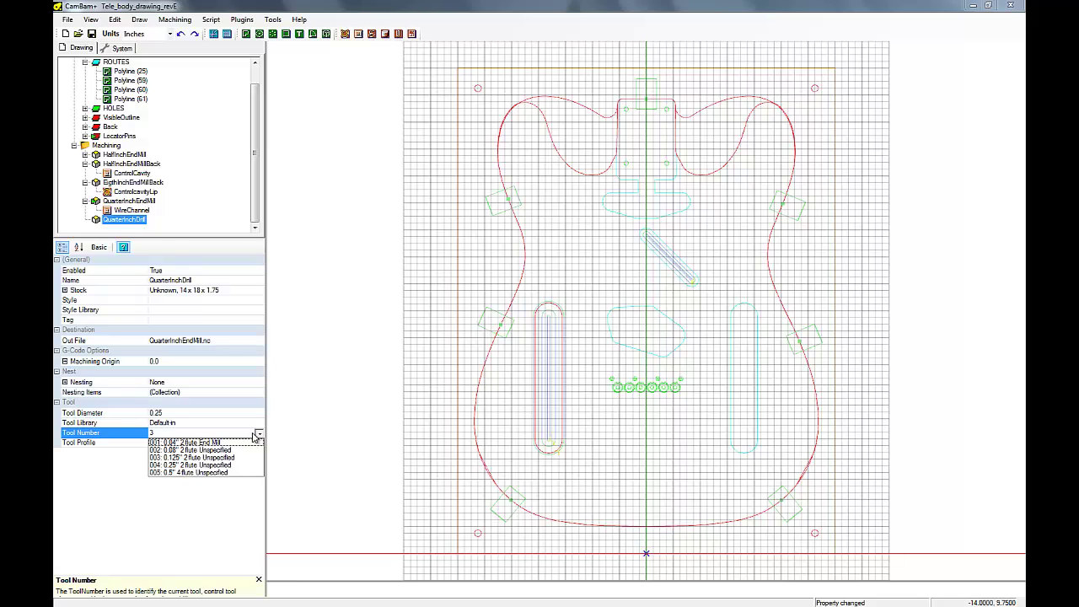
click(215, 465)
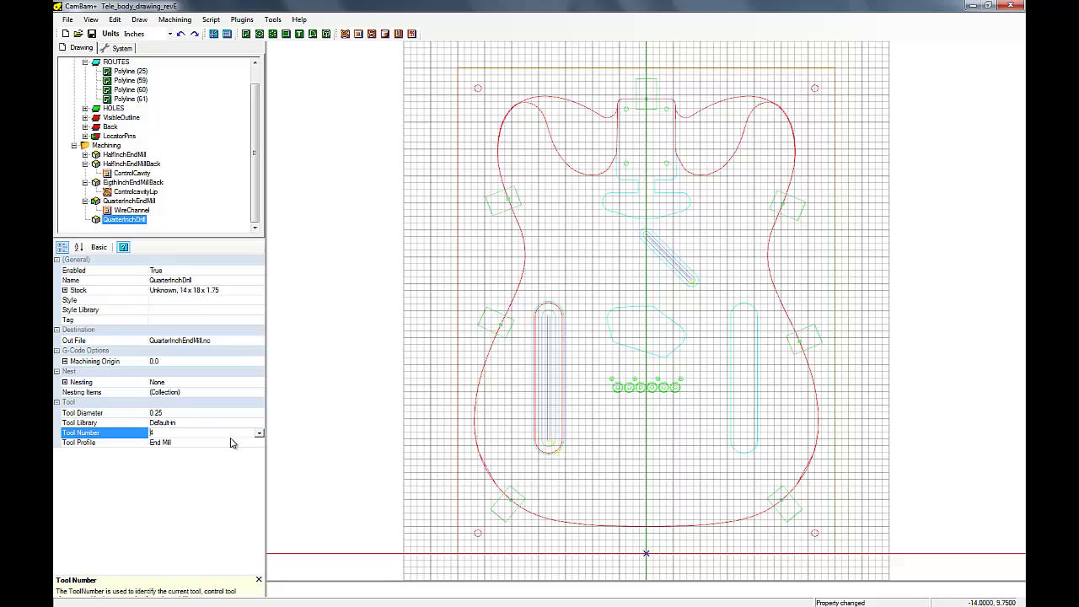
click(243, 443)
click(259, 445)
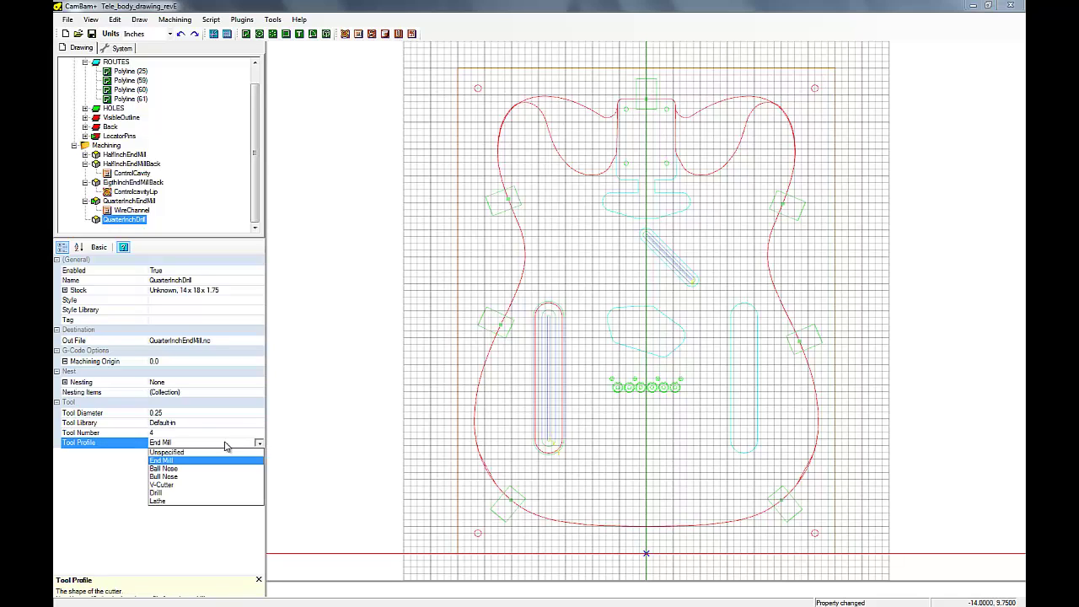
click(158, 494)
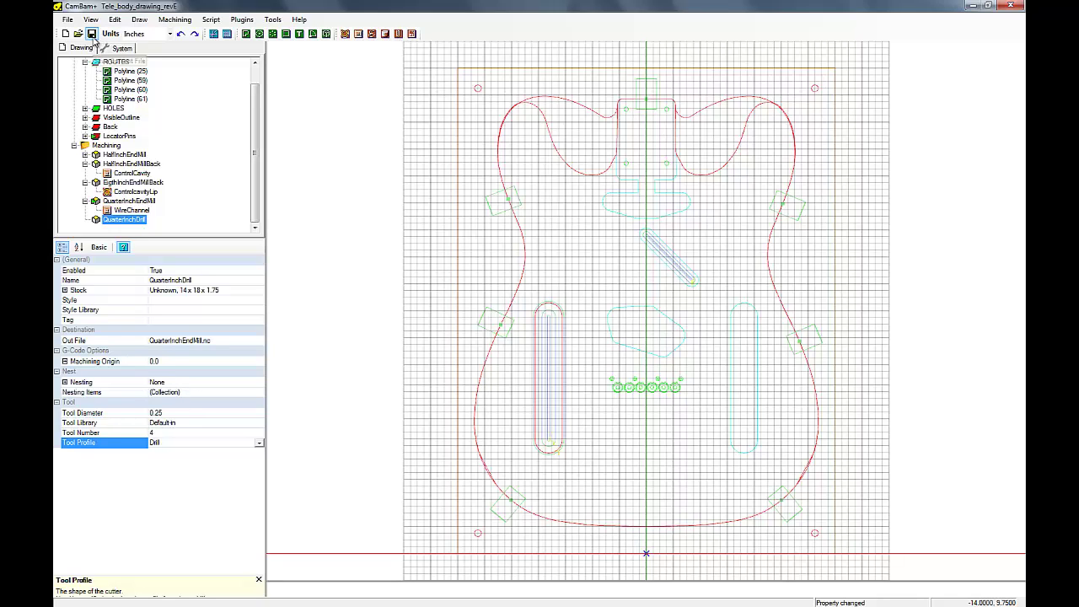
- Make QuarterInchDrill active and give QuarterInchEndMill a 0.25 diameter with tool 004
right_click(123, 222)
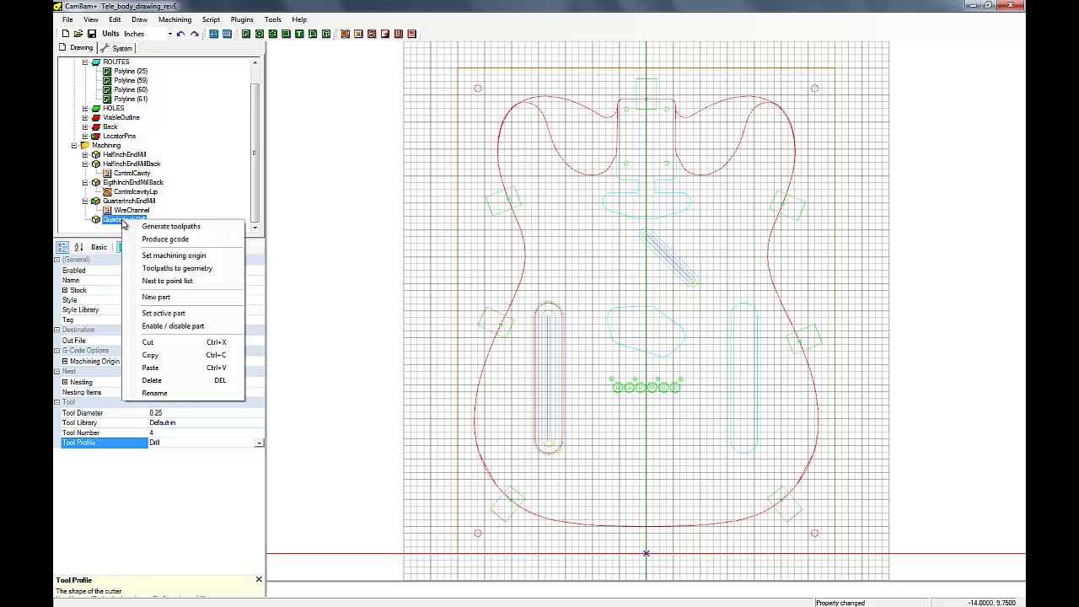
click(153, 314)
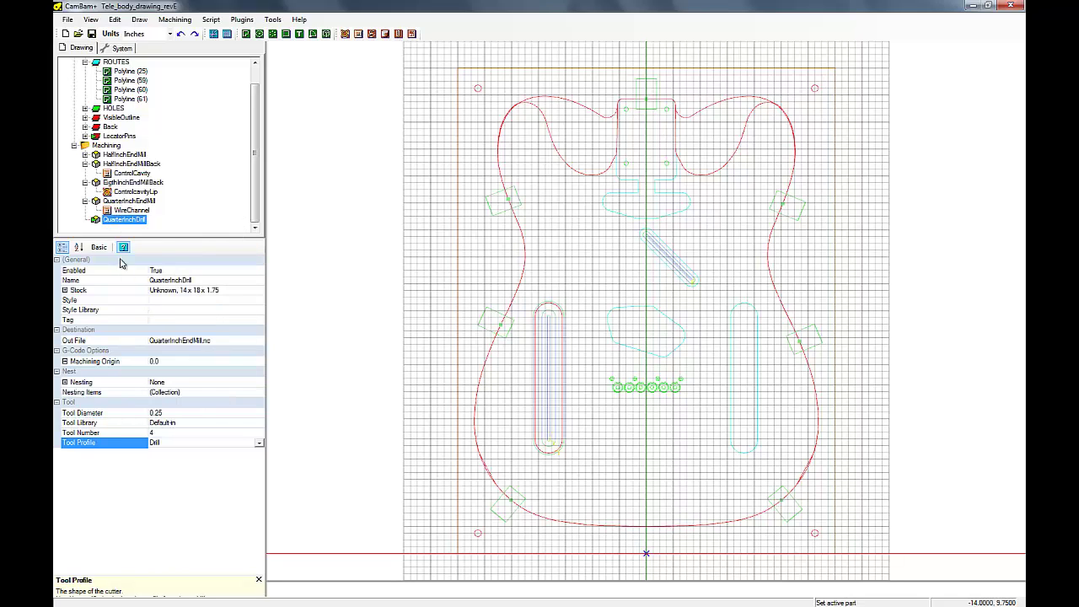
click(127, 202)
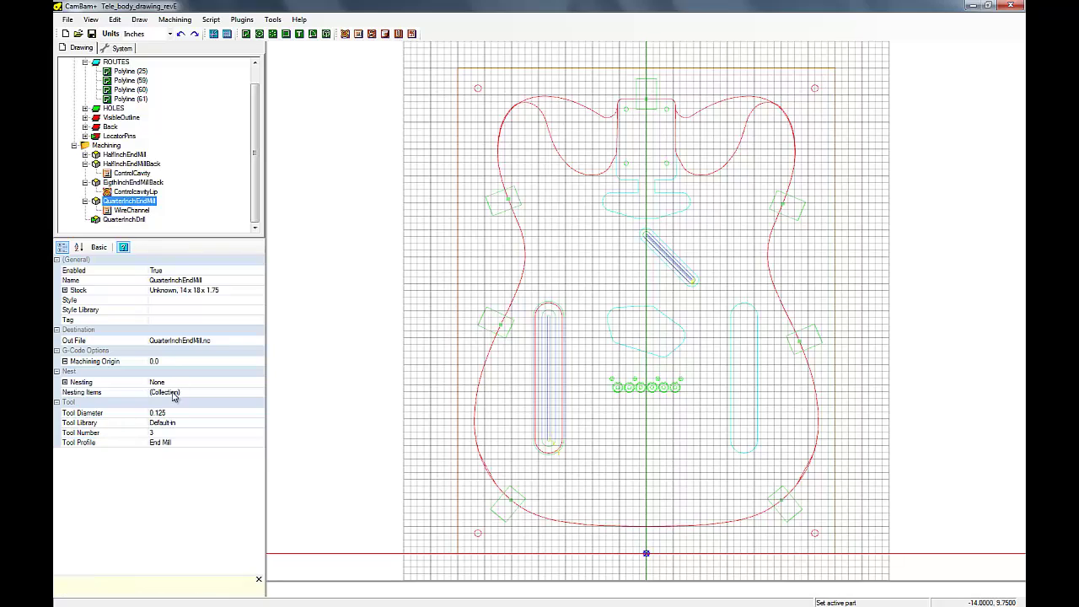
click(158, 414)
drag(156, 414, 172, 416)
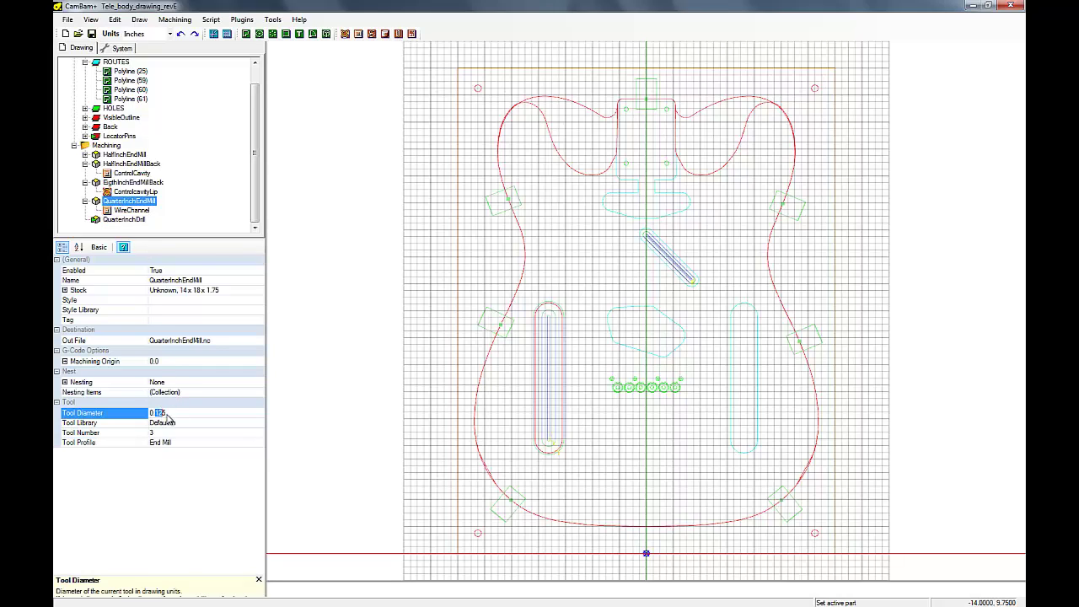
text(25)
click(180, 433)
click(260, 433)
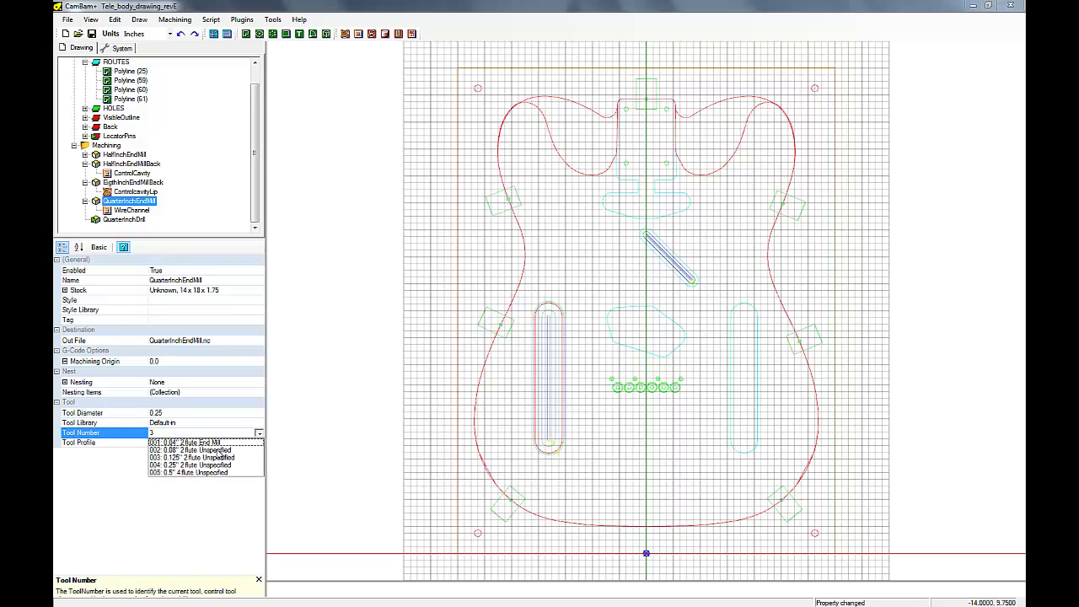
click(208, 464)
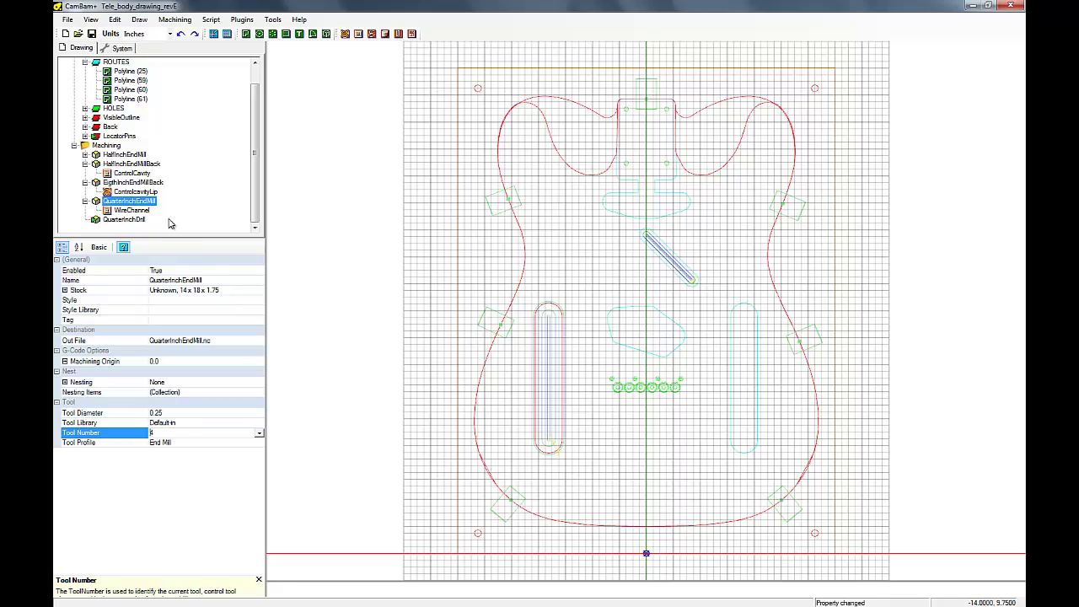
click(129, 220)
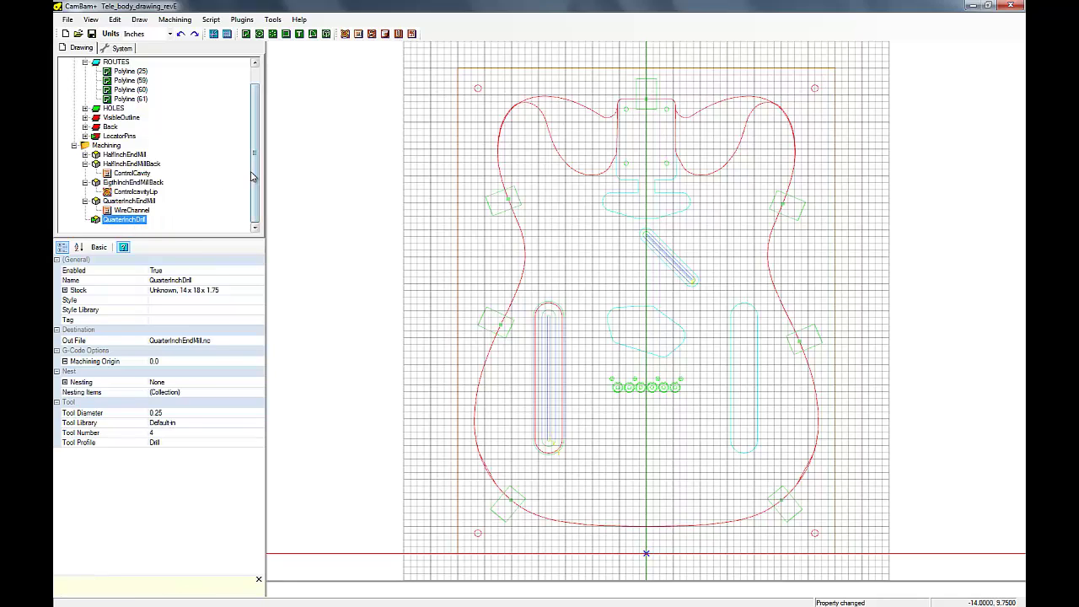
- Select Circles 37–40 in the LocatorPins layer and insert a Drill operation for them
click(85, 135)
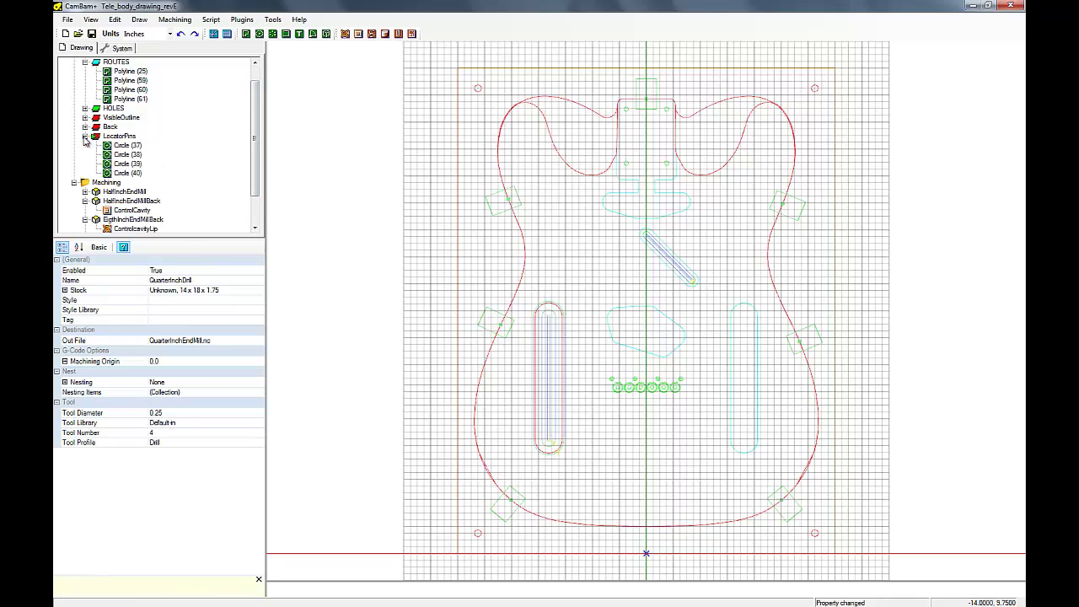
click(127, 145)
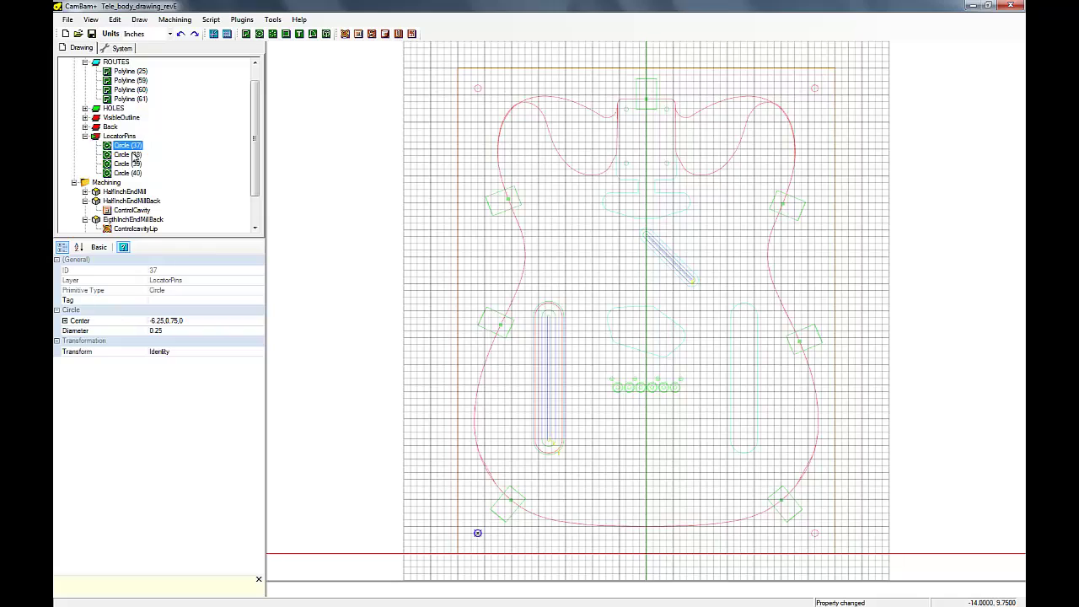
ctrl+click(129, 155)
ctrl+click(128, 164)
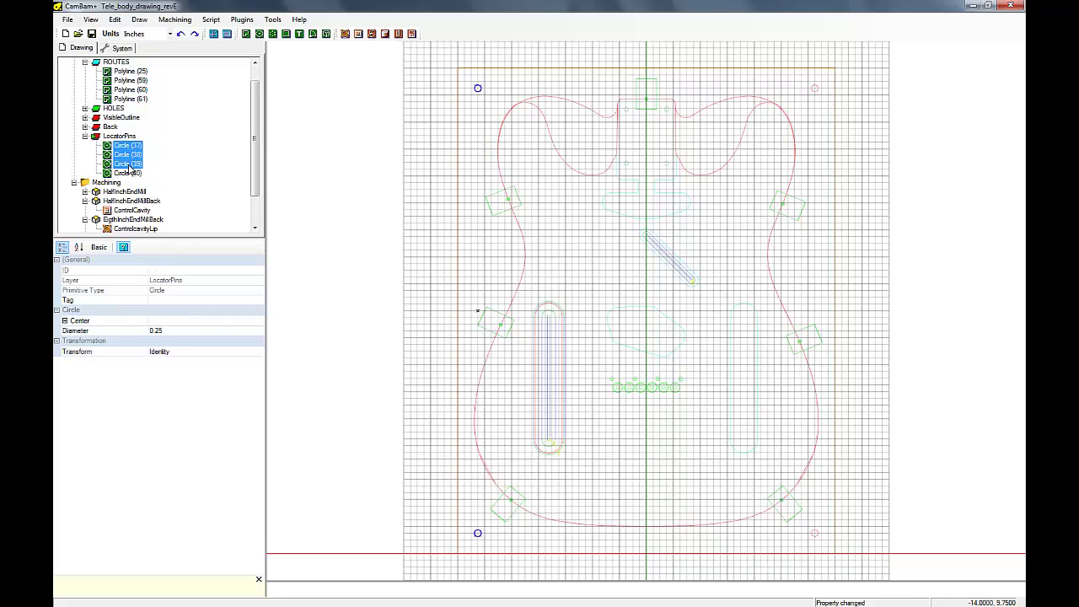
ctrl+click(128, 174)
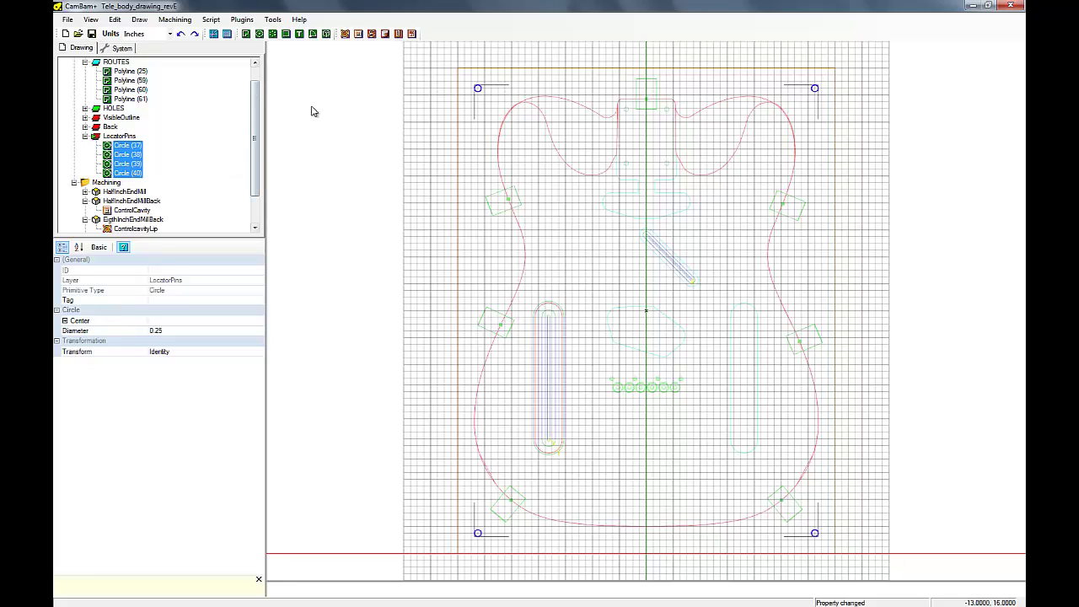
click(399, 34)
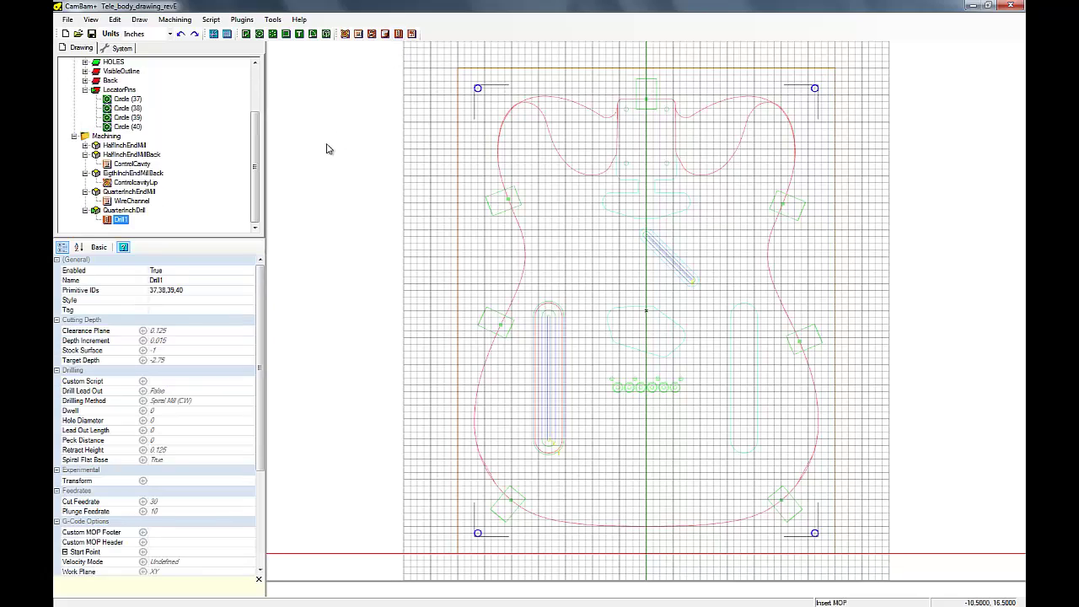
- Rename the Drill1 operation to LocatorPins
click(177, 281)
click(164, 283)
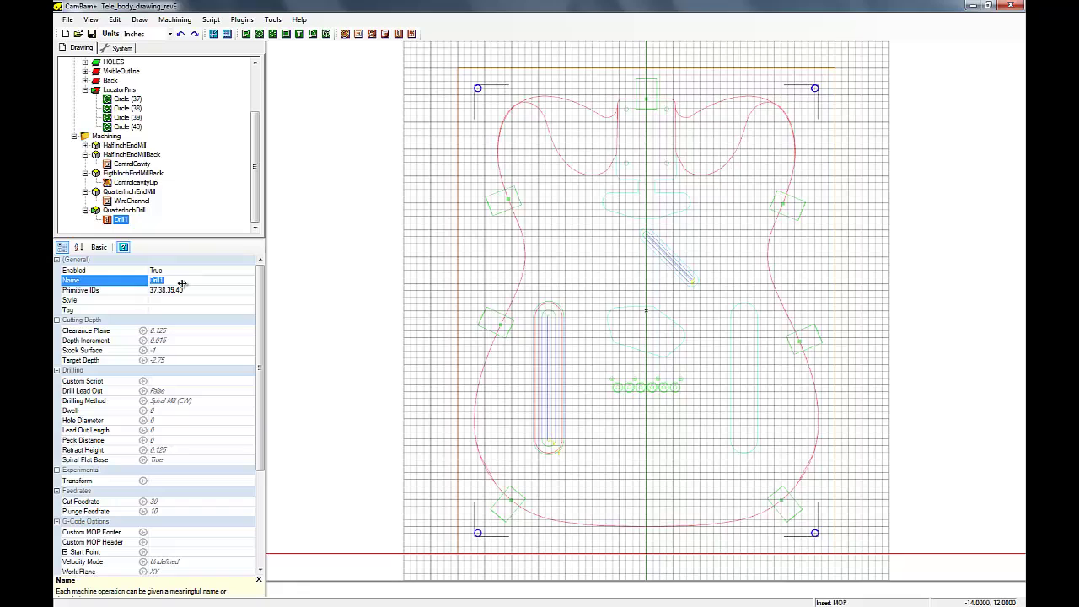
text(LocatorPins)
click(191, 292)
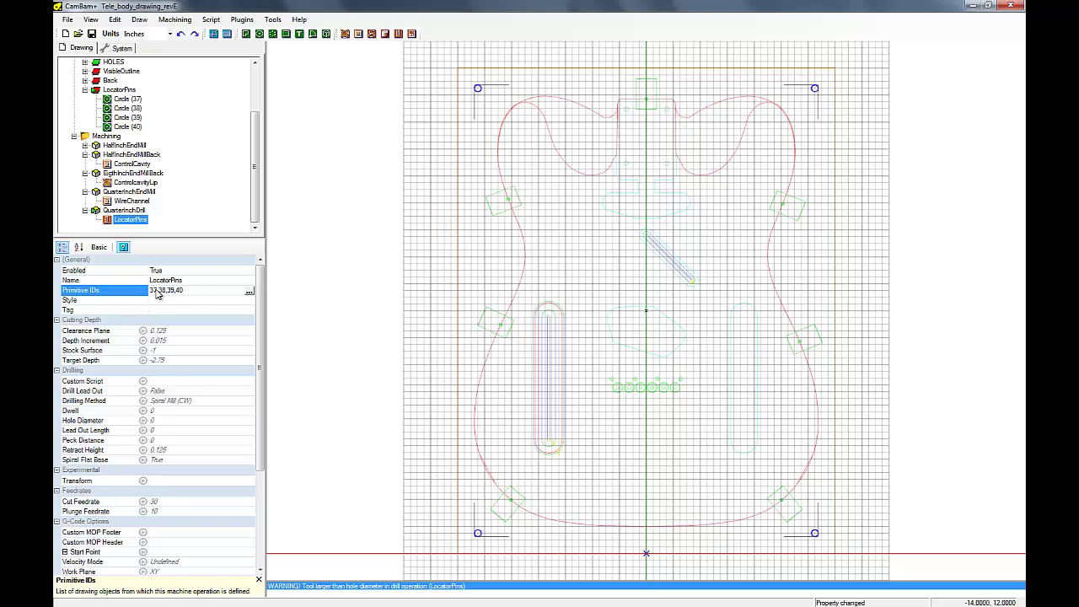
- Change the QuarterInchDrill part's Out File to QuarterInchEndDrill.nc
click(120, 211)
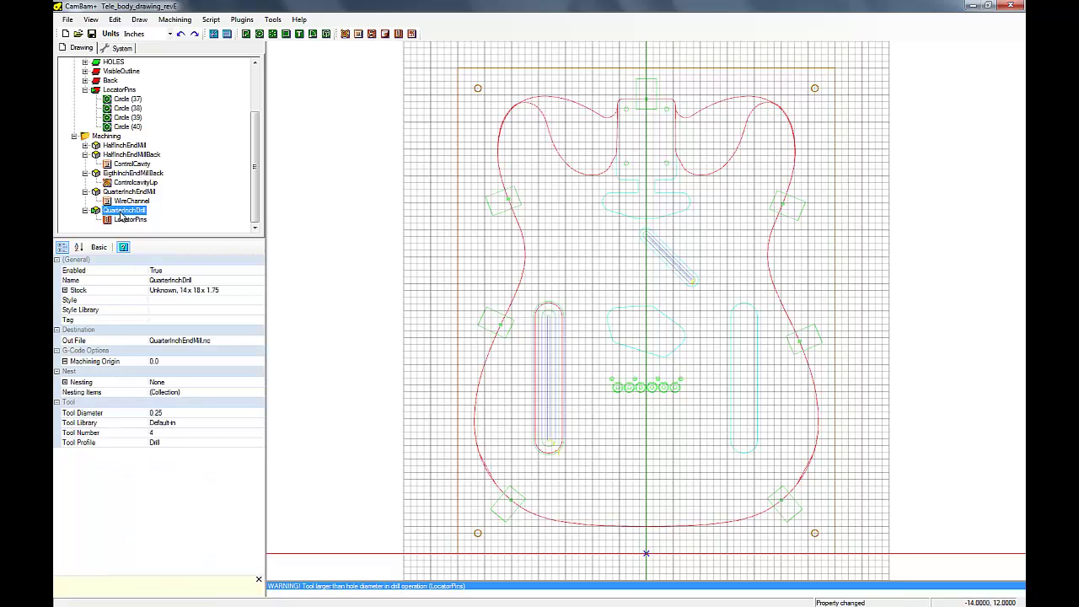
click(199, 343)
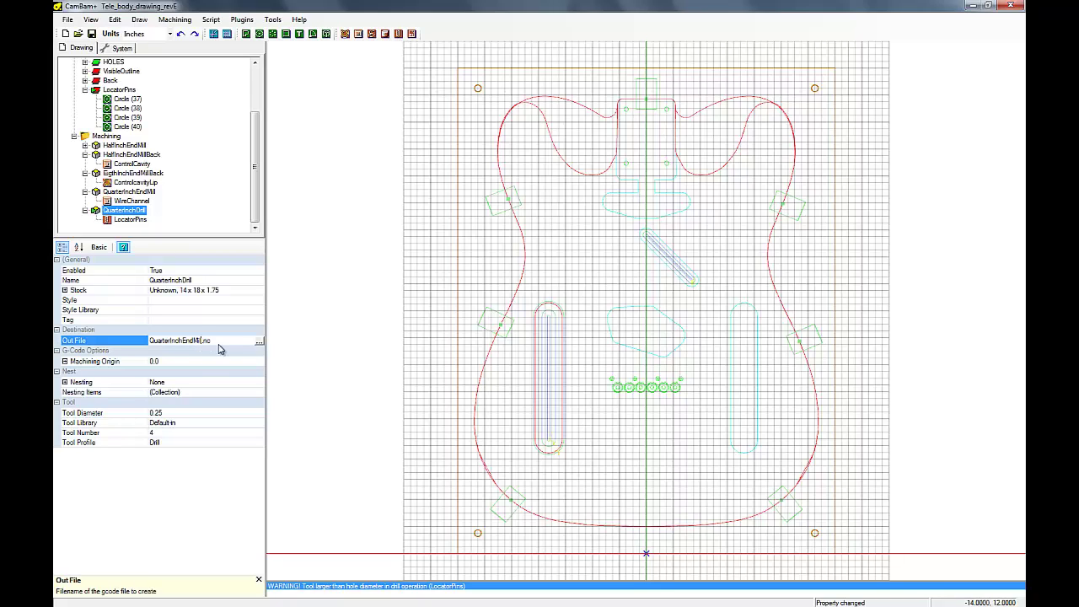
key(BackSpace)
- Commit the output file name and set the LocatorPins clearance plane to 0
click(202, 363)
click(129, 221)
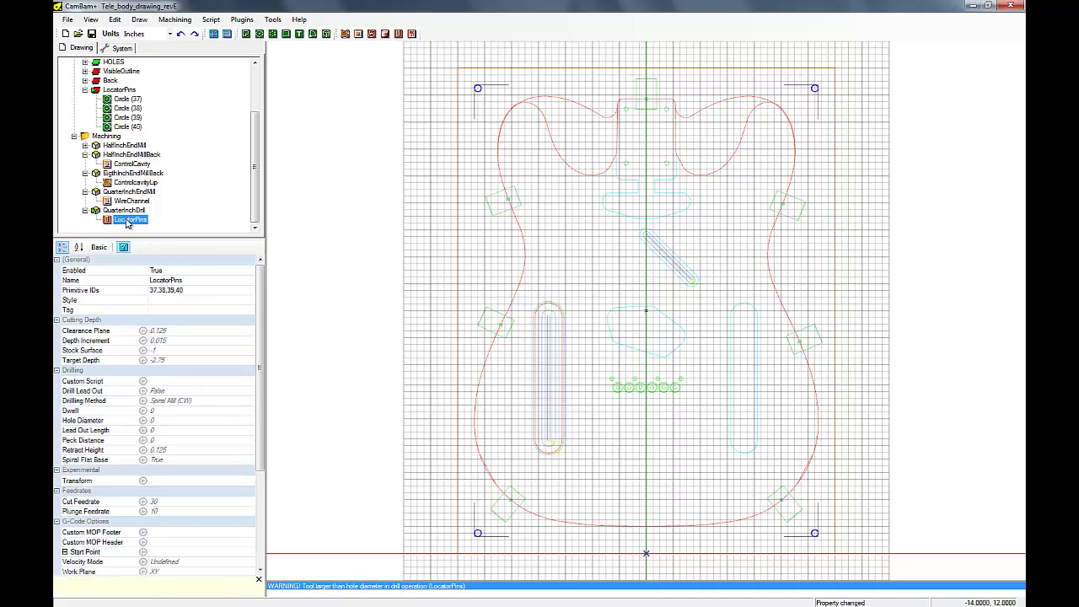
click(172, 335)
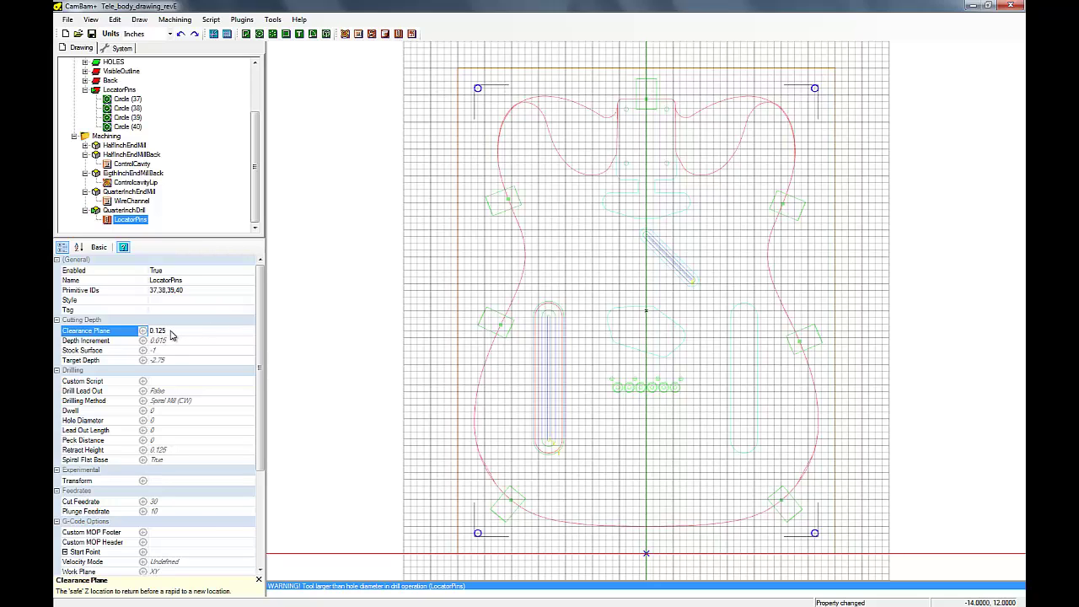
drag(172, 335, 144, 336)
text(0)
click(173, 341)
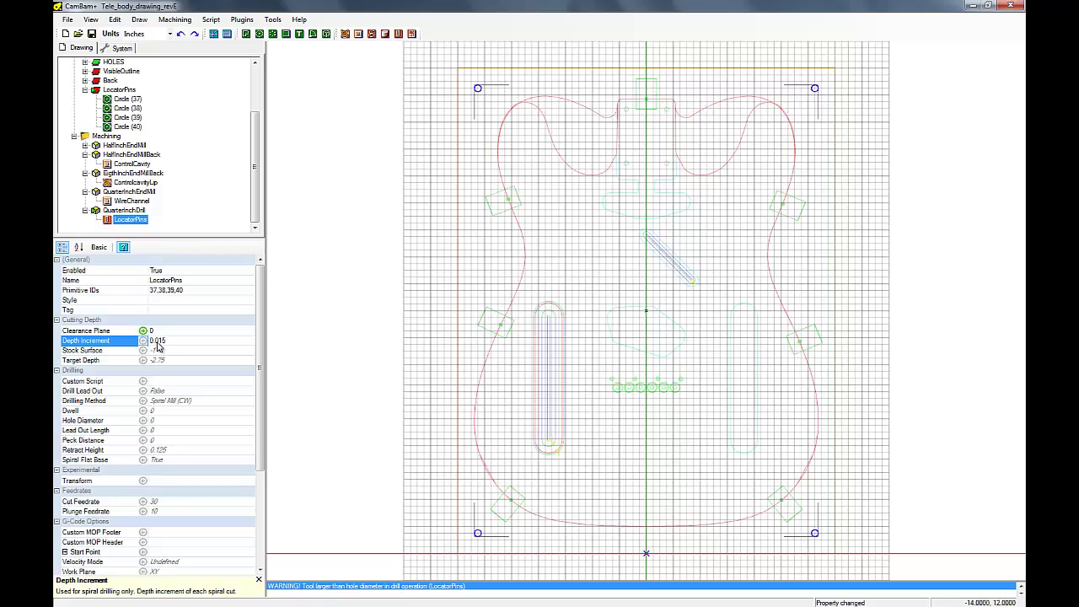
- Set the depth increment to 0.125 and the target depth to -1.5
drag(155, 342, 168, 343)
text(1)
click(166, 358)
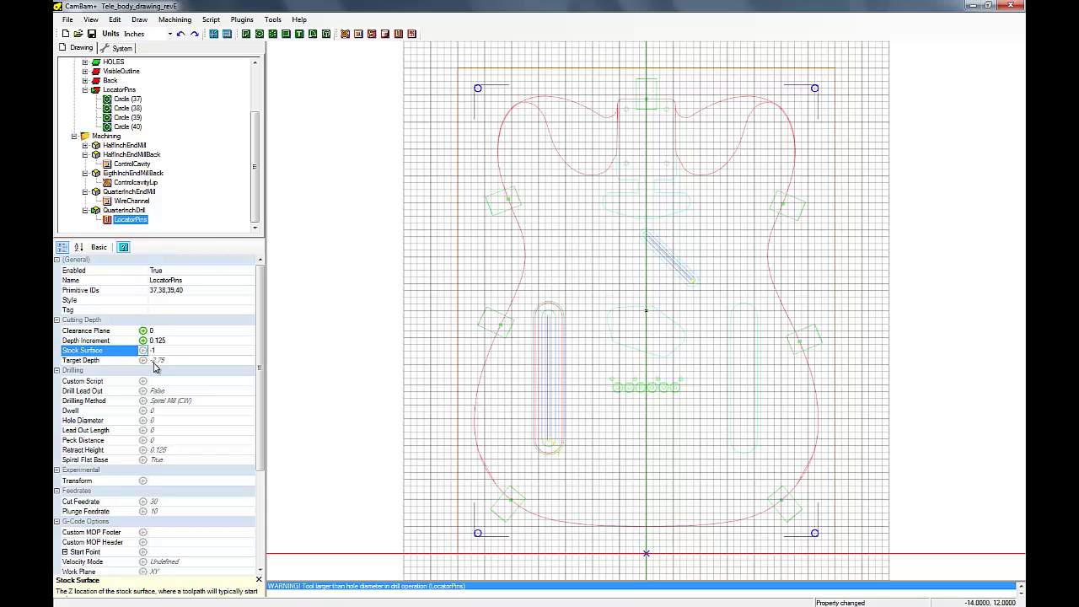
click(158, 363)
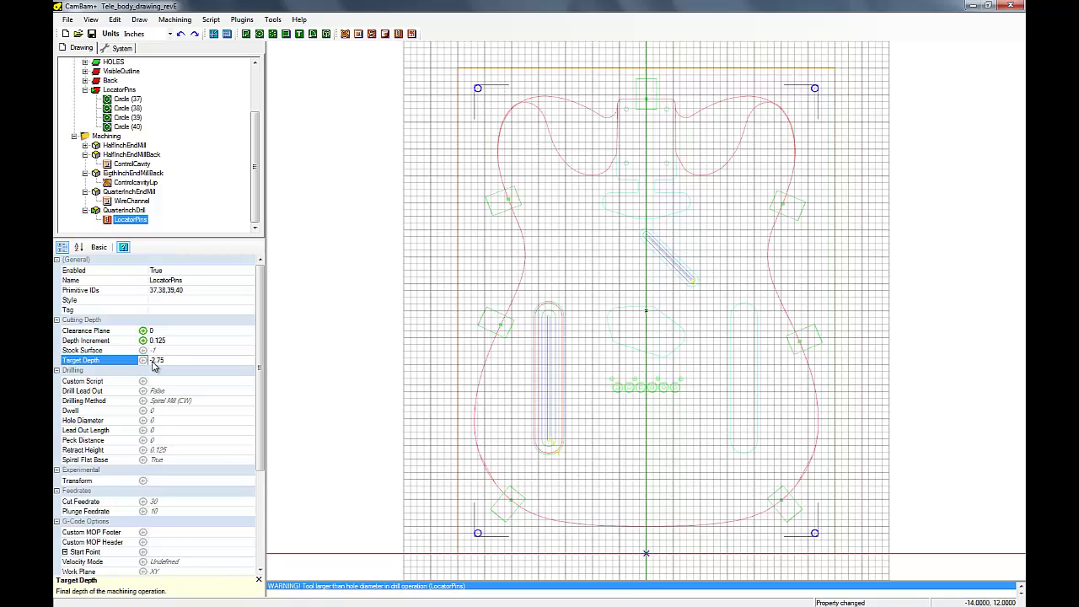
drag(153, 364, 171, 366)
text(-1)
click(178, 393)
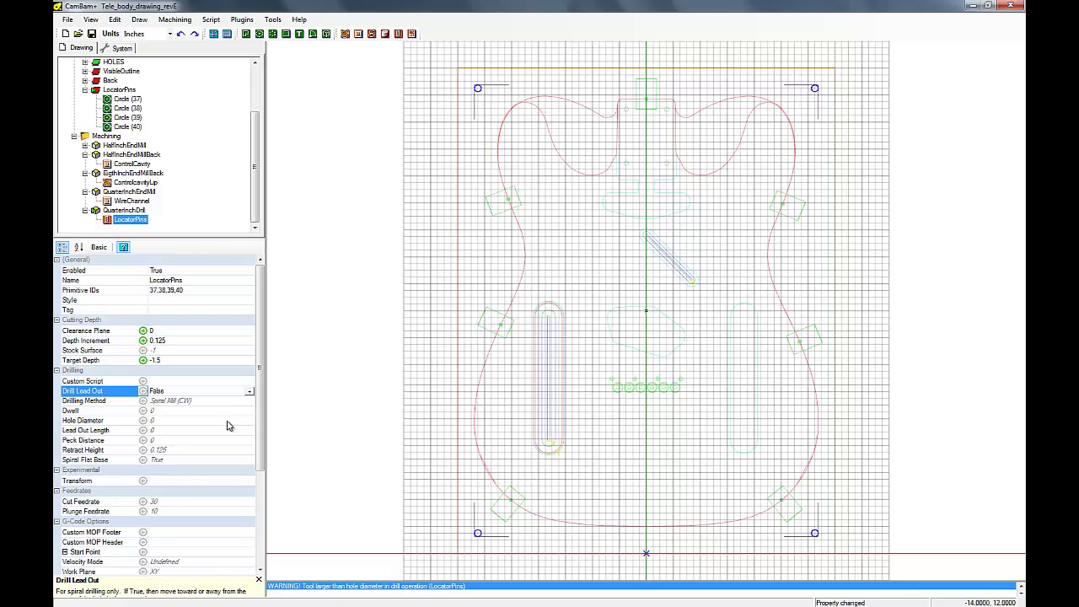
click(169, 441)
click(160, 442)
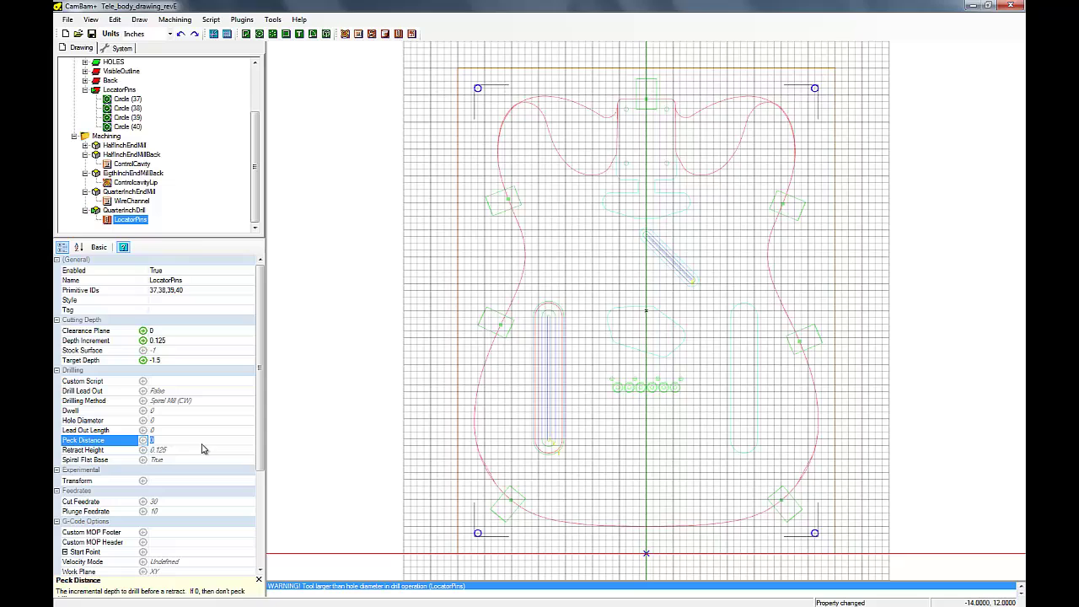
- Dismiss the Windows colour-scheme prompt and enter a peck distance of 0.125
click(178, 451)
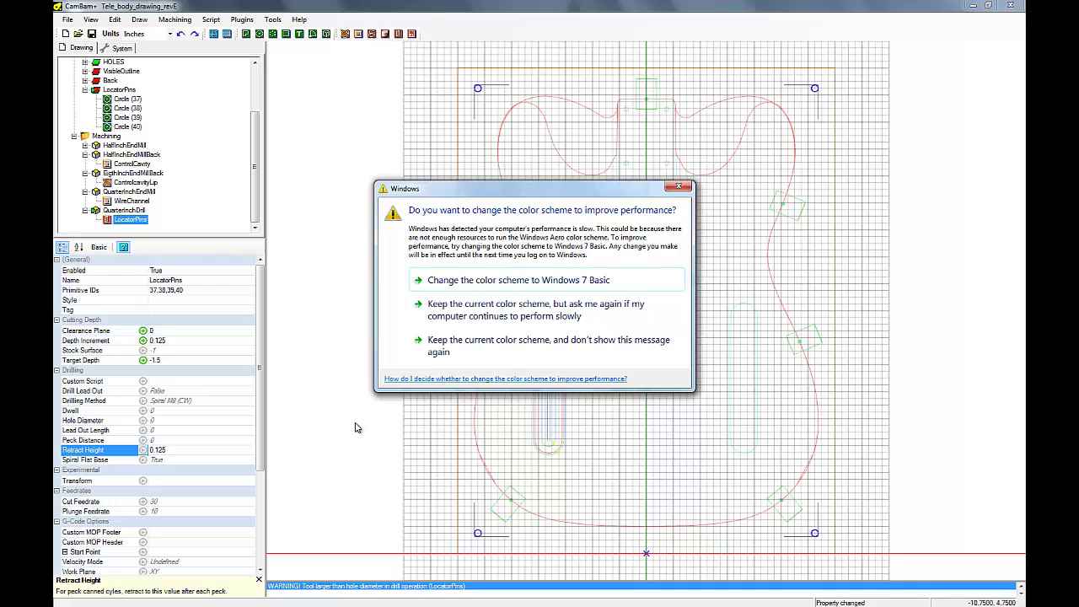
click(673, 186)
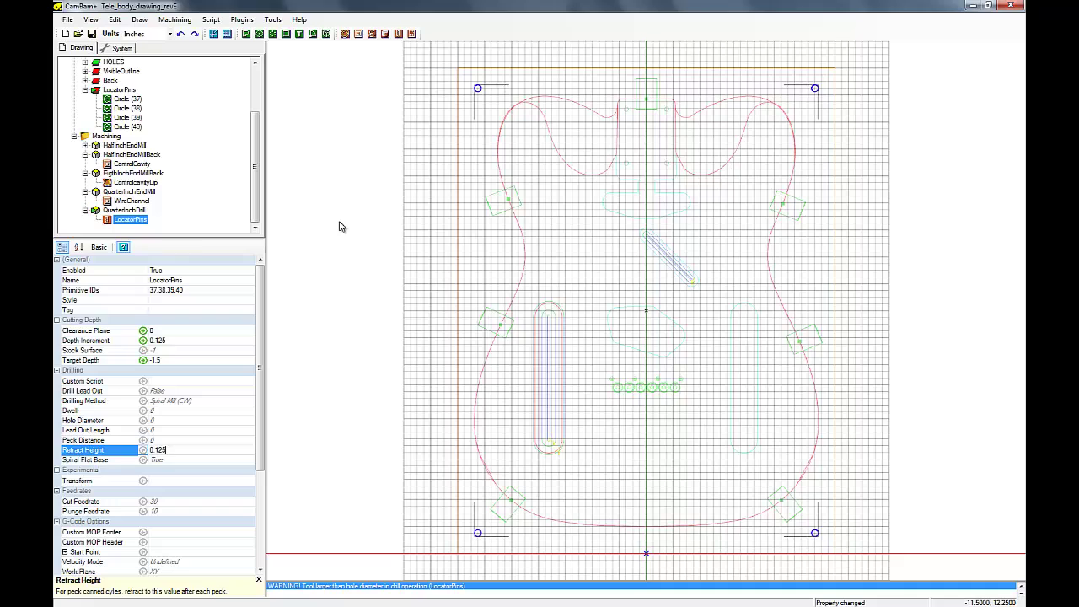
key(Up)
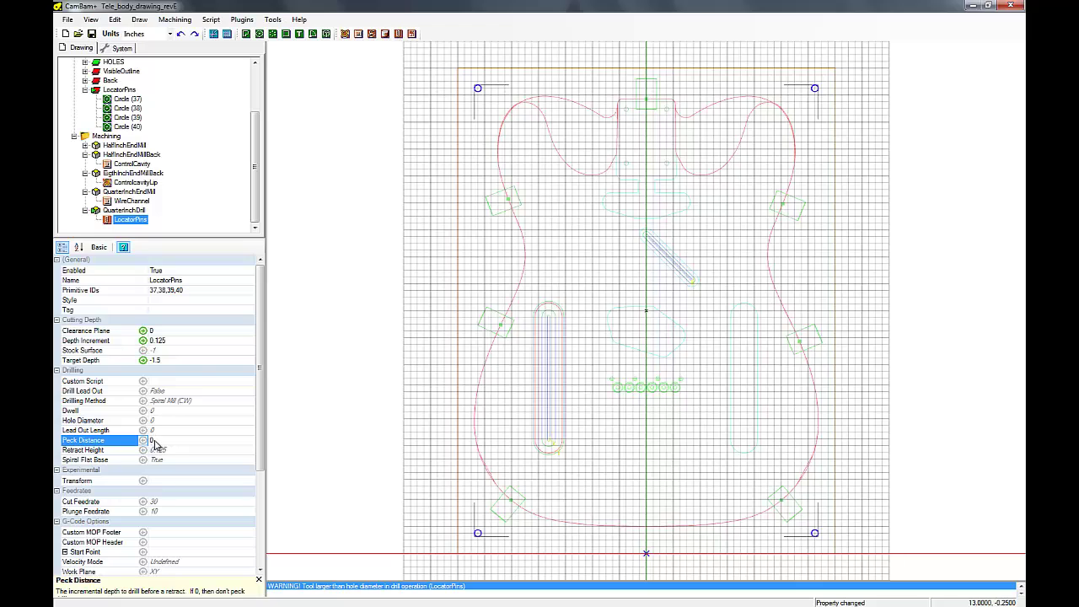
click(156, 441)
click(260, 462)
scroll(202, 472, down, 4)
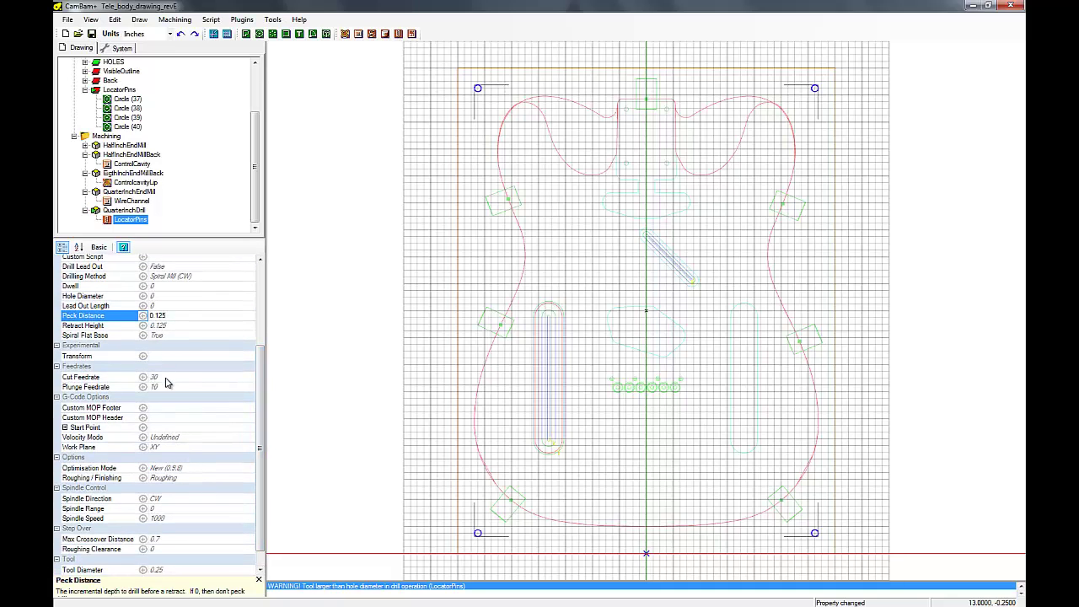
- Set the LocatorPins cut feedrate to 100 and plunge feedrate to 20
click(159, 381)
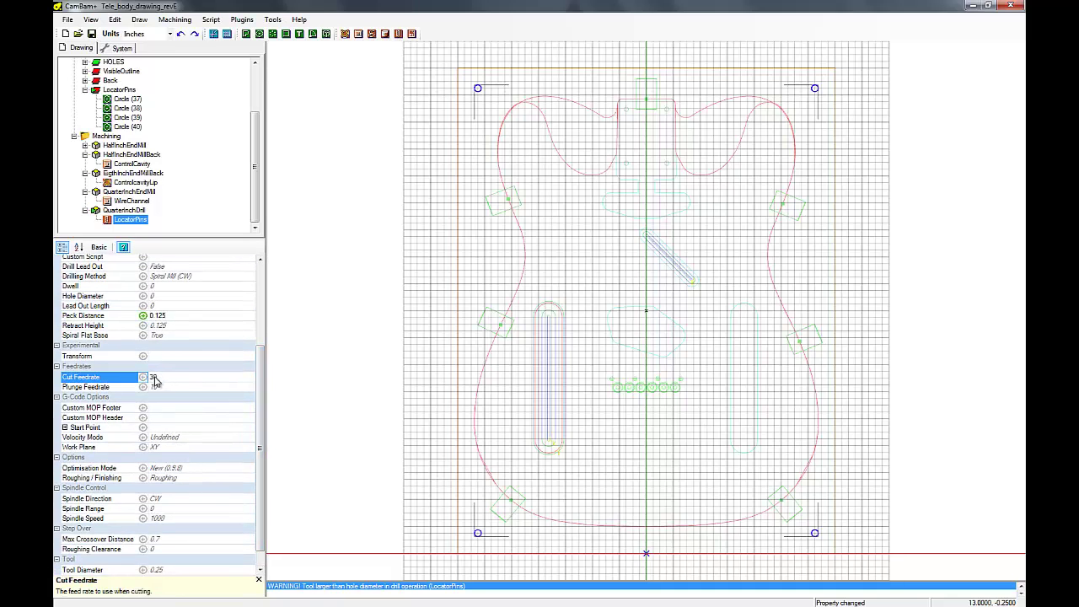
click(149, 379)
text(100)
click(148, 387)
click(148, 387)
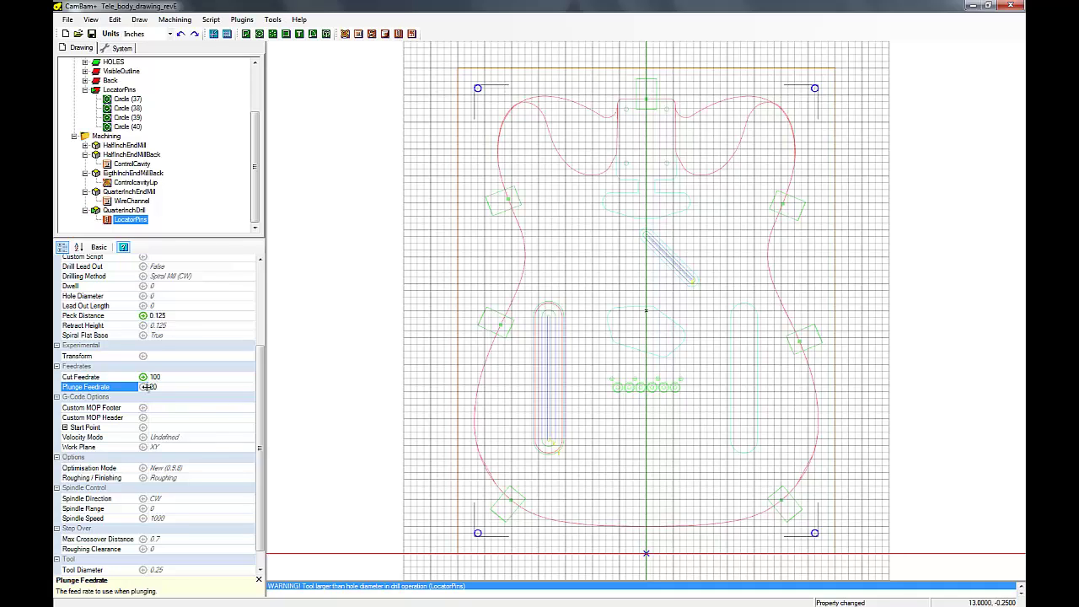
text(20)
- Set the start point X, Y and Z values all to 0
click(65, 427)
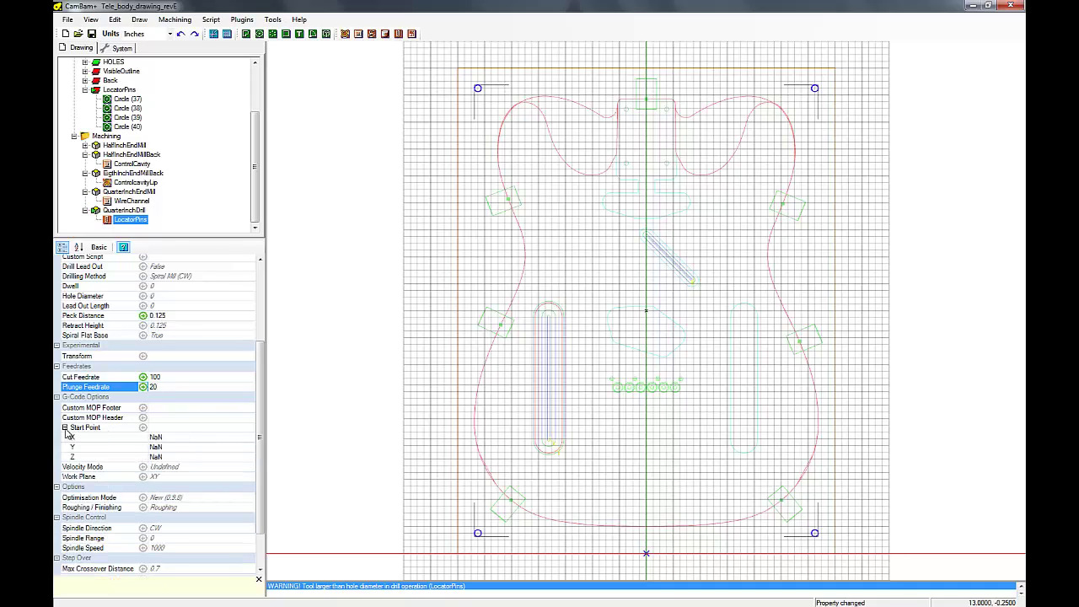
click(162, 440)
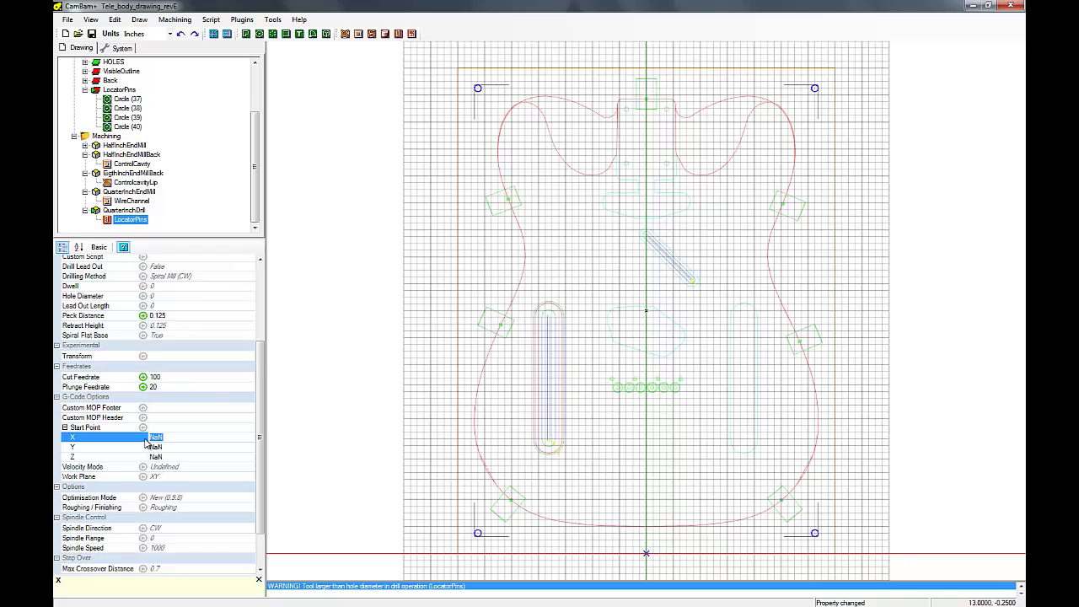
text(0)
click(146, 448)
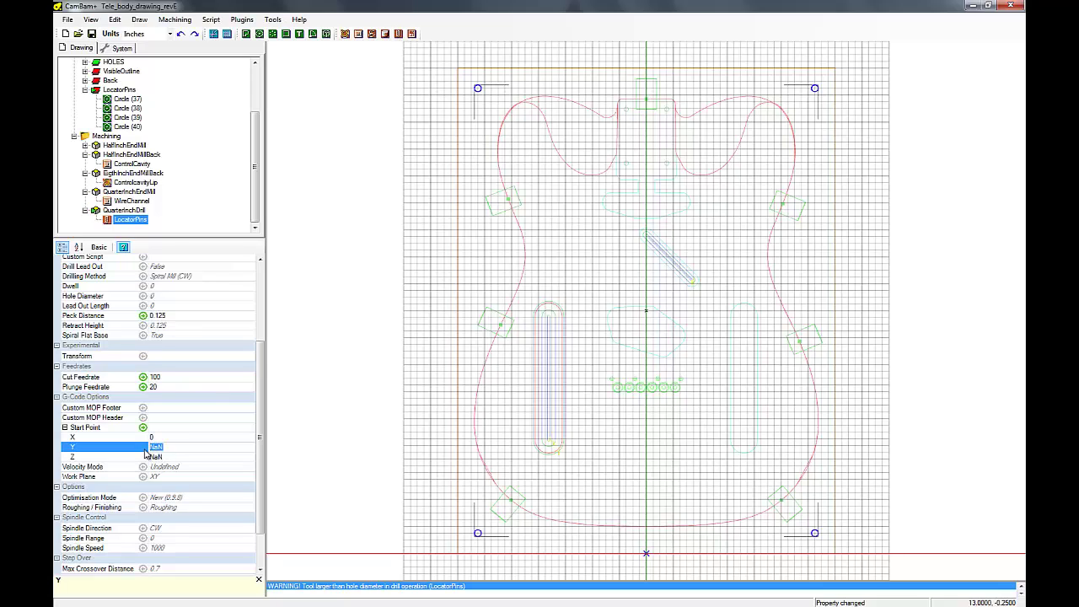
text(0)
click(148, 456)
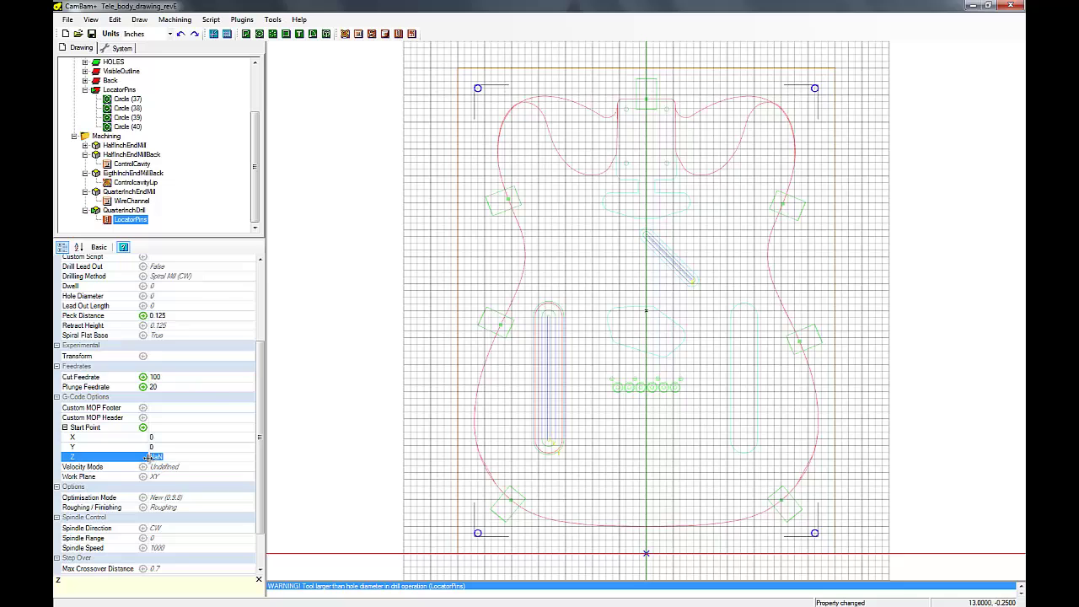
text(0)
scroll(260, 466, down, 1)
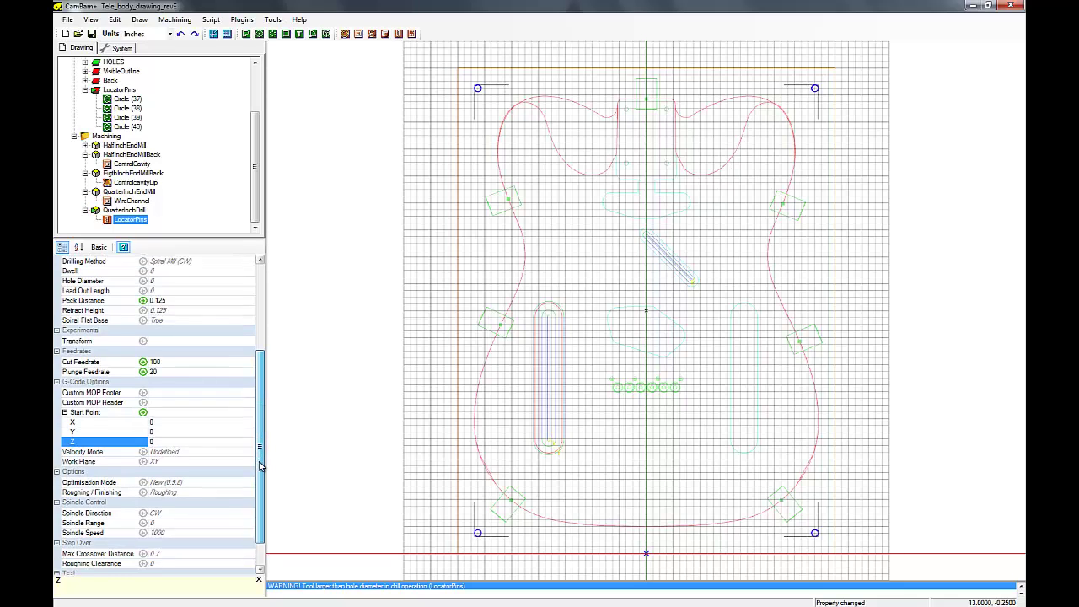
scroll(260, 468, down, 1)
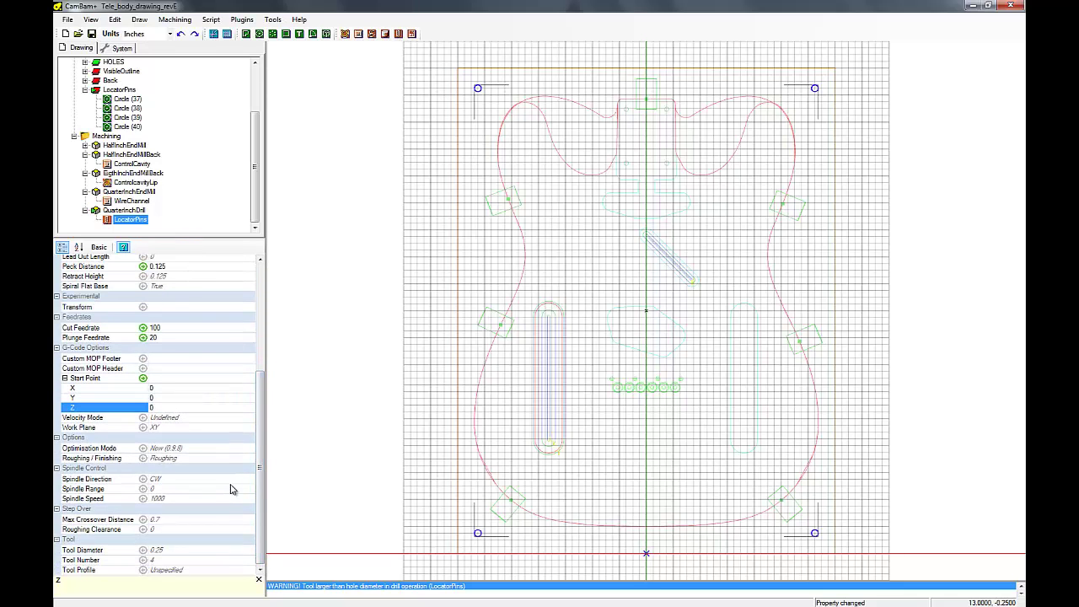
- Make the operation a Finishing pass and choose Drill as its tool profile
click(244, 460)
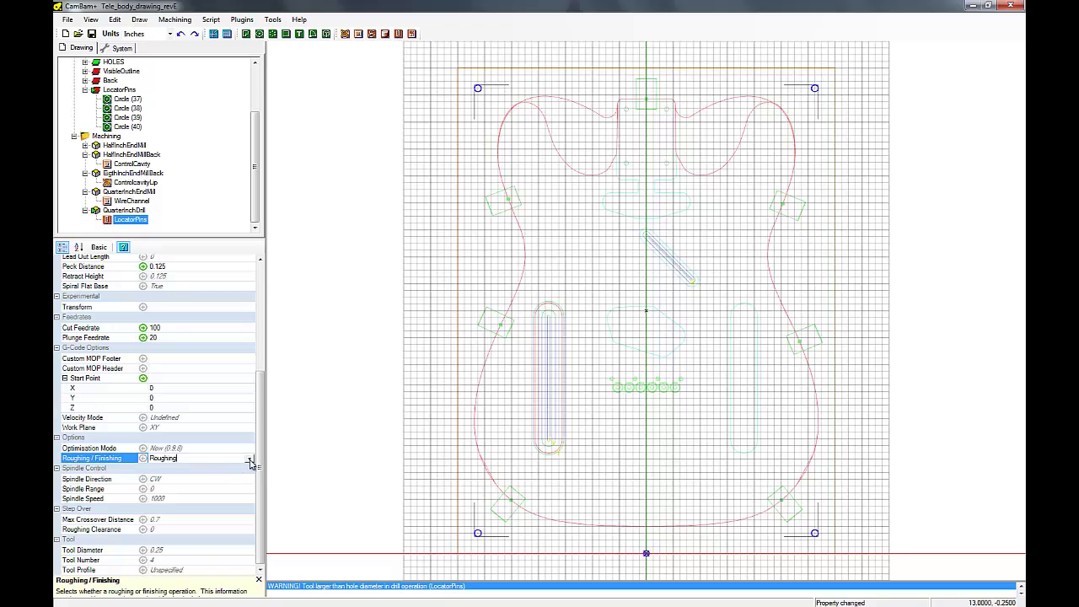
click(249, 457)
click(181, 475)
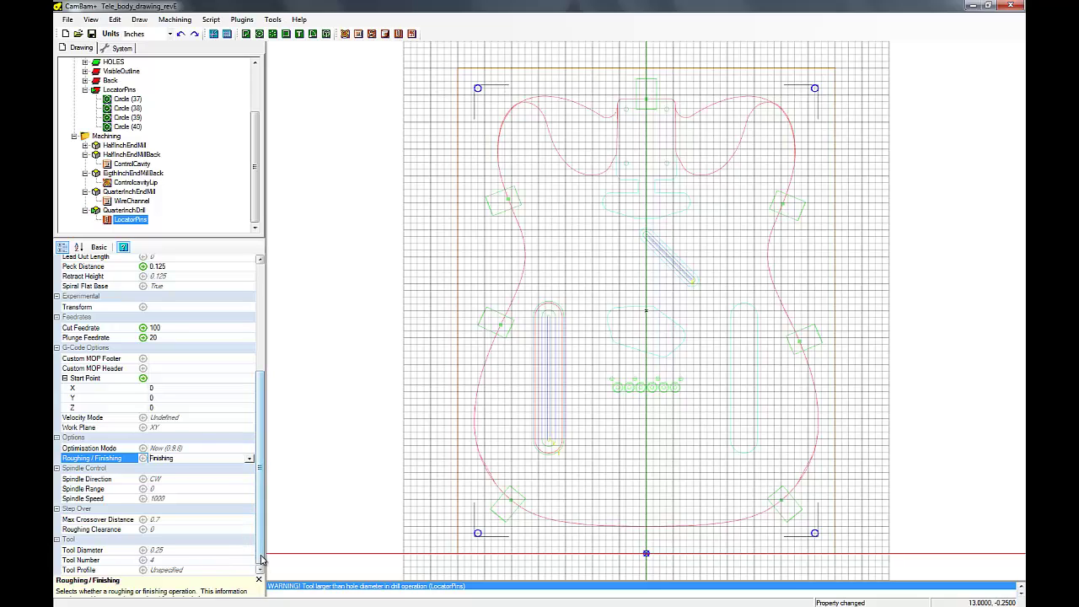
click(224, 571)
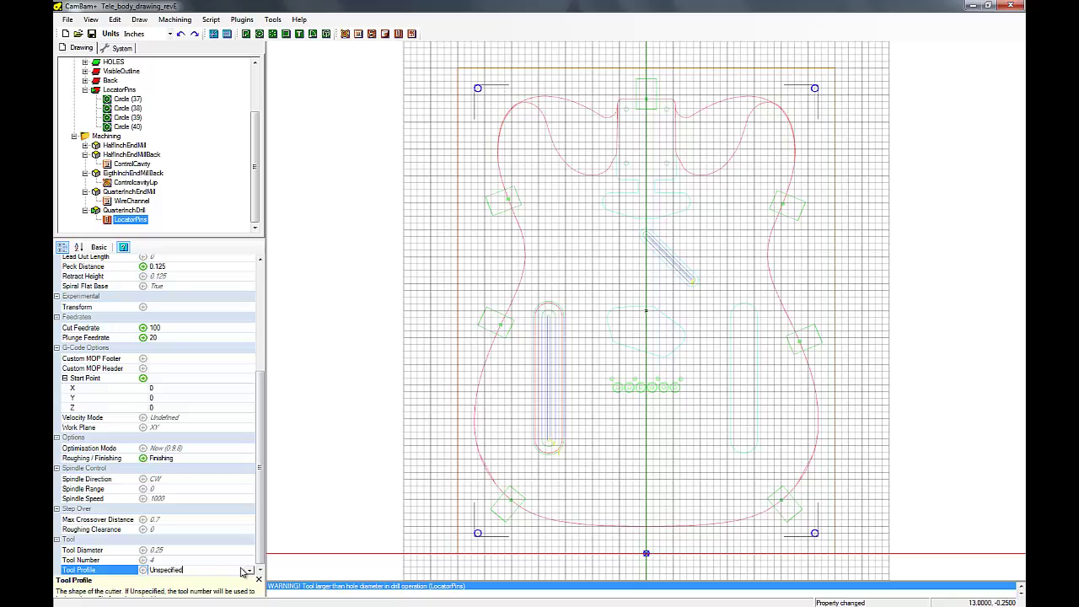
click(248, 571)
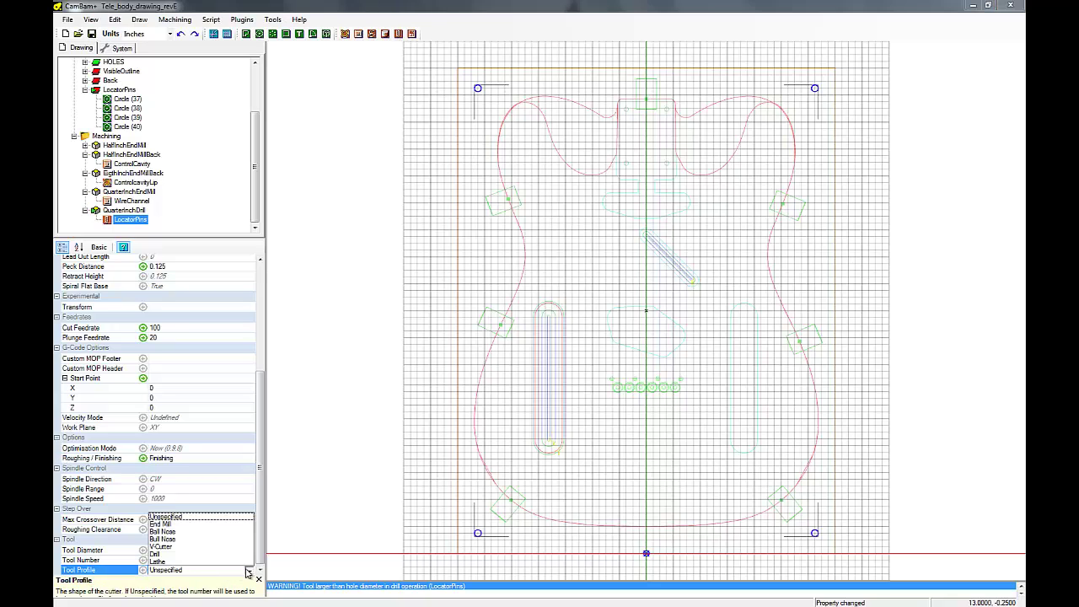
click(158, 557)
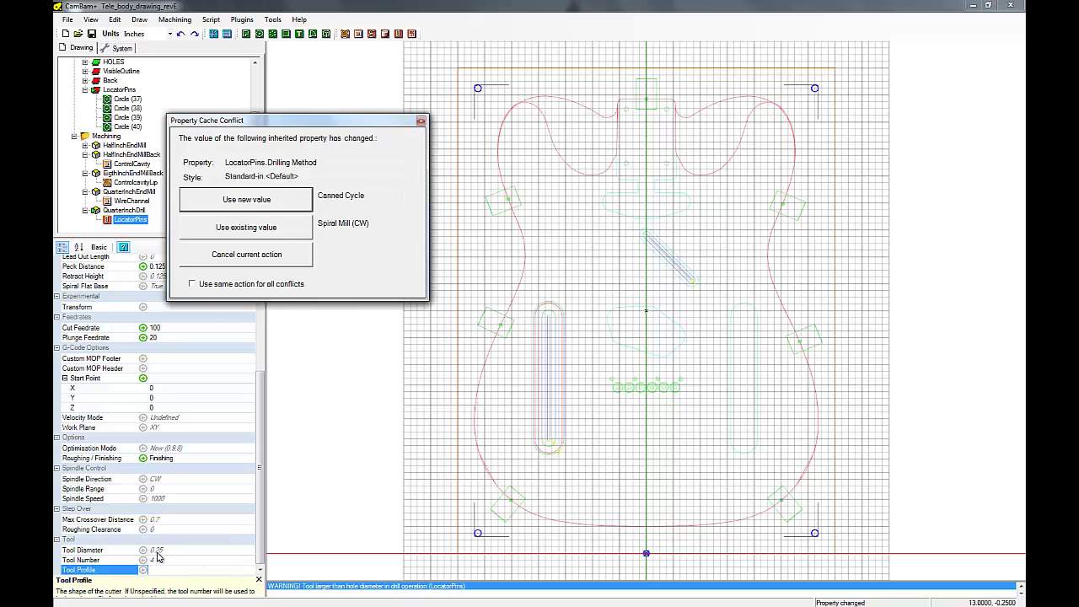
- Accept Canned Cycle as the drilling method and keep the existing 0.125 retract height
click(252, 200)
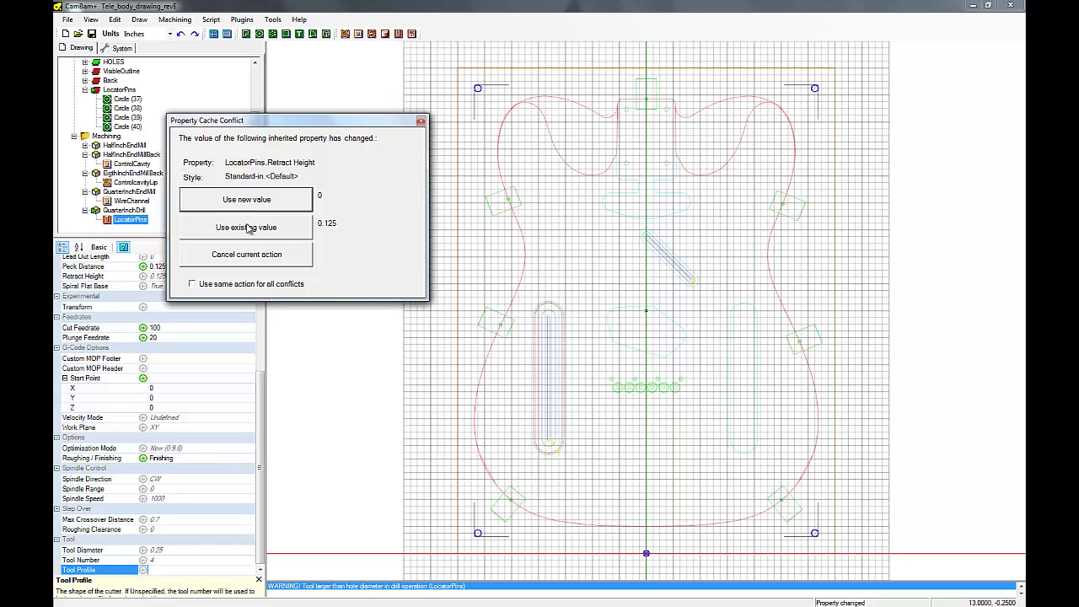
click(249, 227)
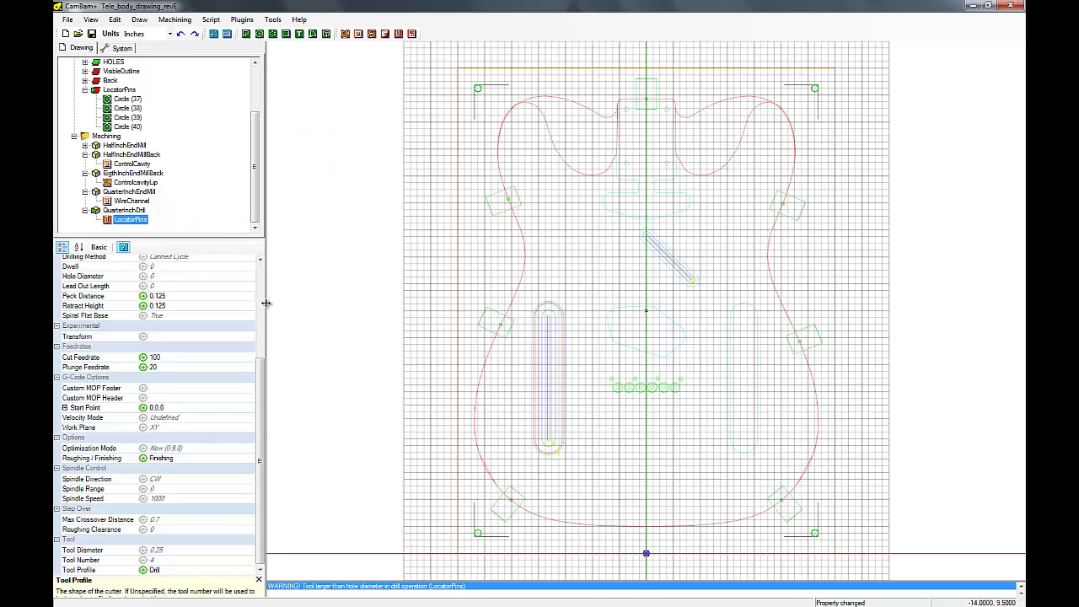
drag(259, 391, 267, 289)
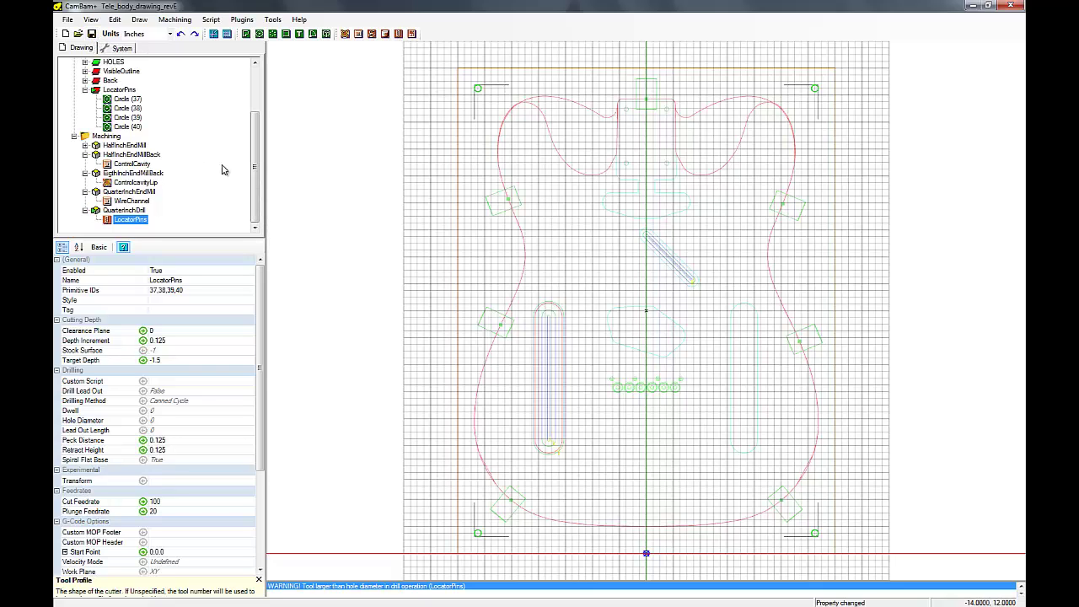
- Turn off Show grid and generate toolpaths for the LocatorPins operation
click(90, 20)
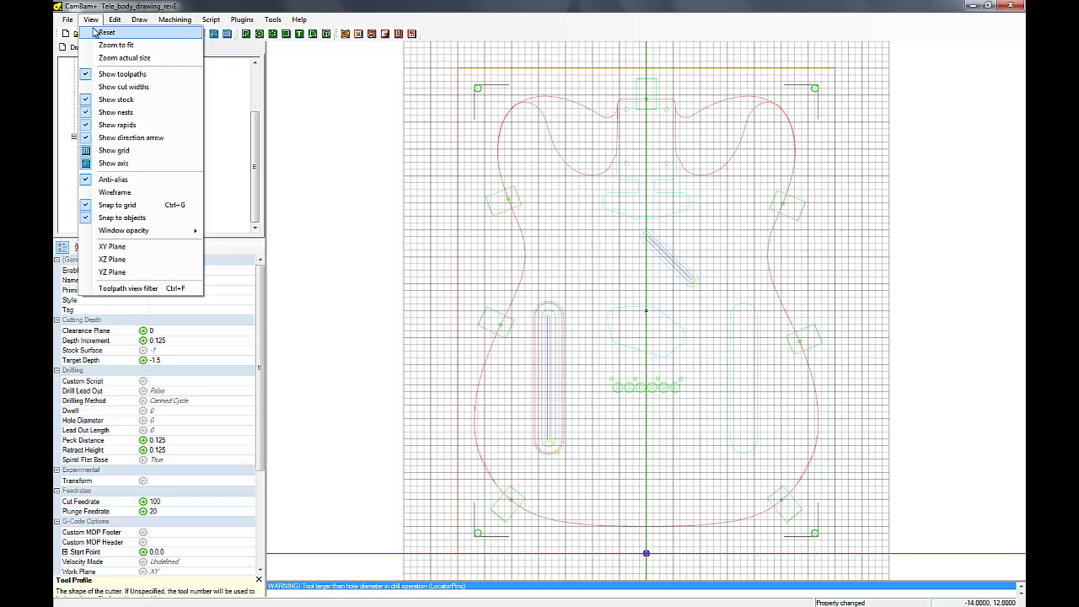
click(92, 150)
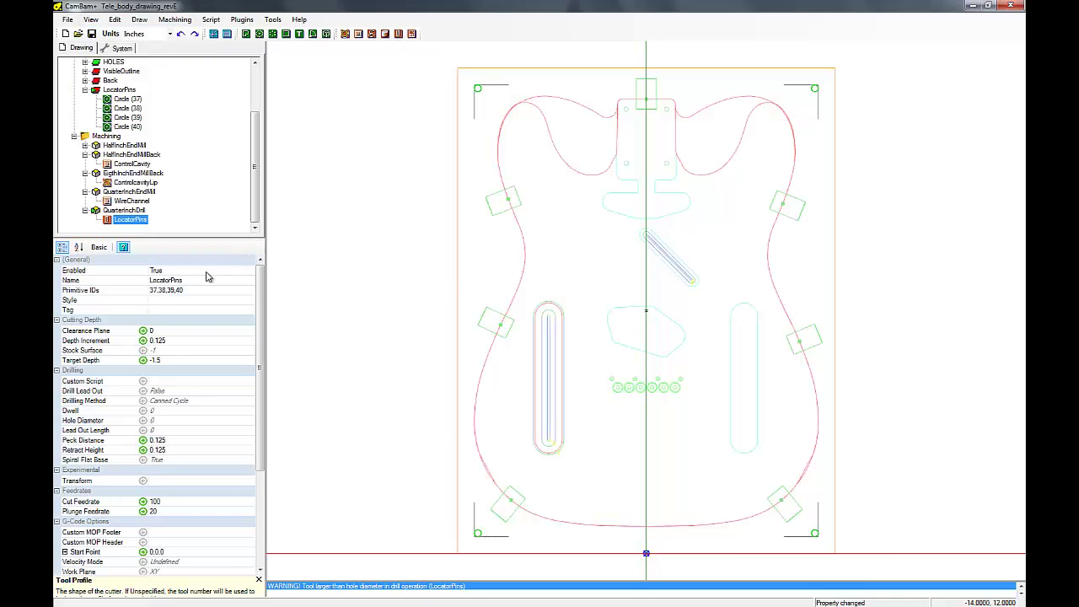
right_click(131, 221)
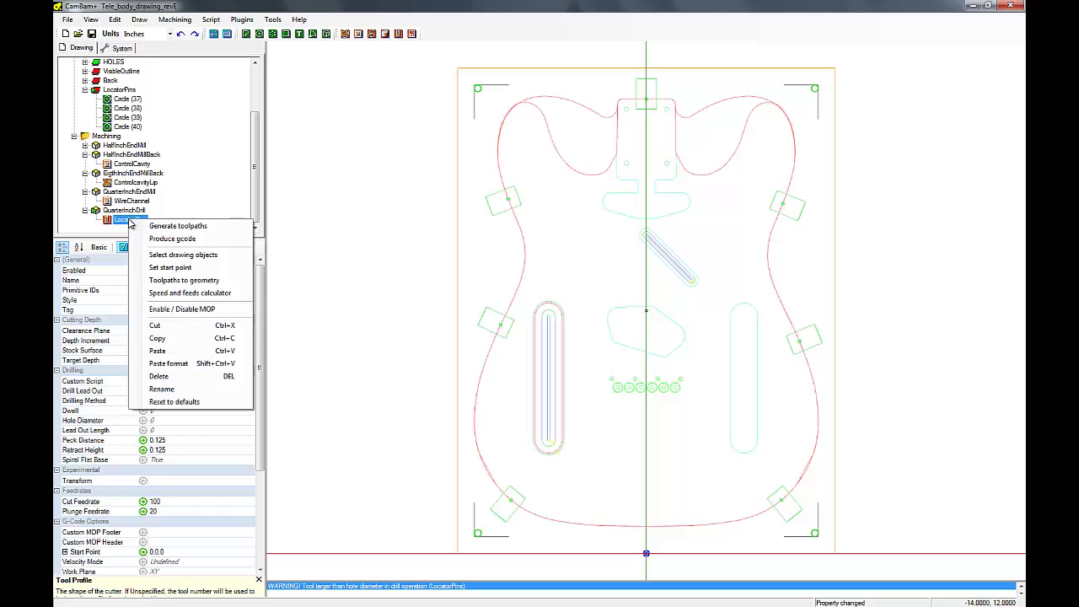
click(161, 226)
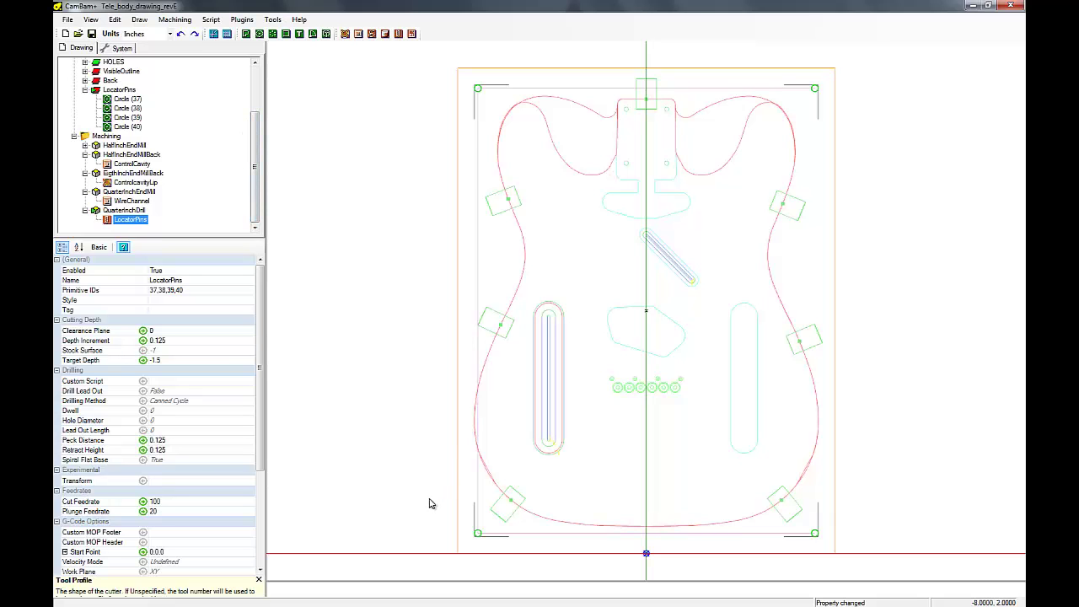
- Zoom into a corner hole and orbit to see the stacked drill toolpath in 3D
mouse_move(431, 503)
middle_down()
mouse_move(465, 376)
mouse_move(532, 212)
middle_up()
scroll(533, 224, up, 1)
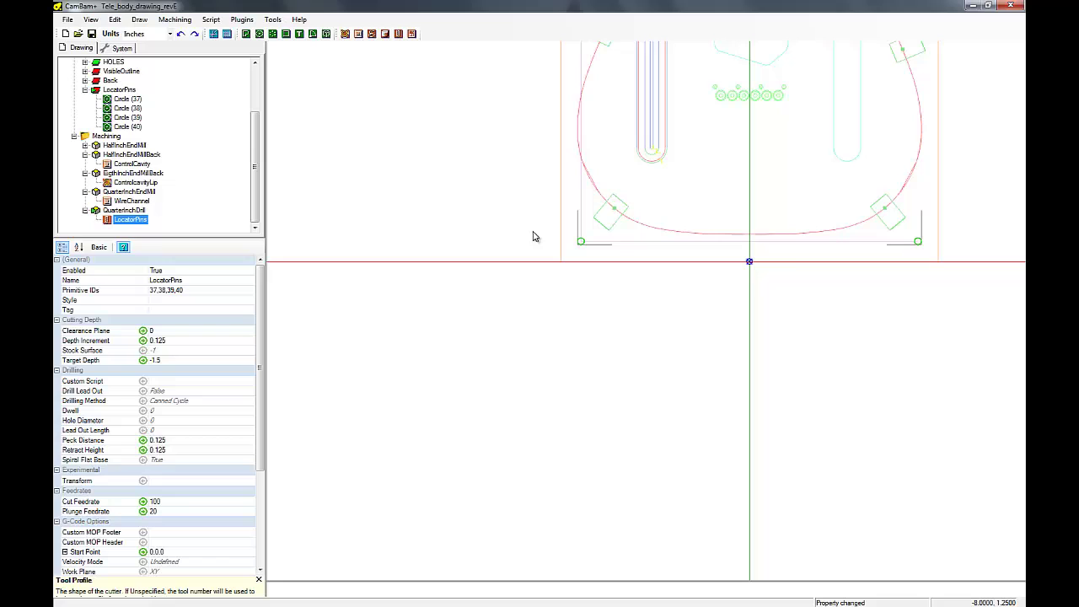
scroll(531, 243, up, 1)
scroll(531, 244, up, 4)
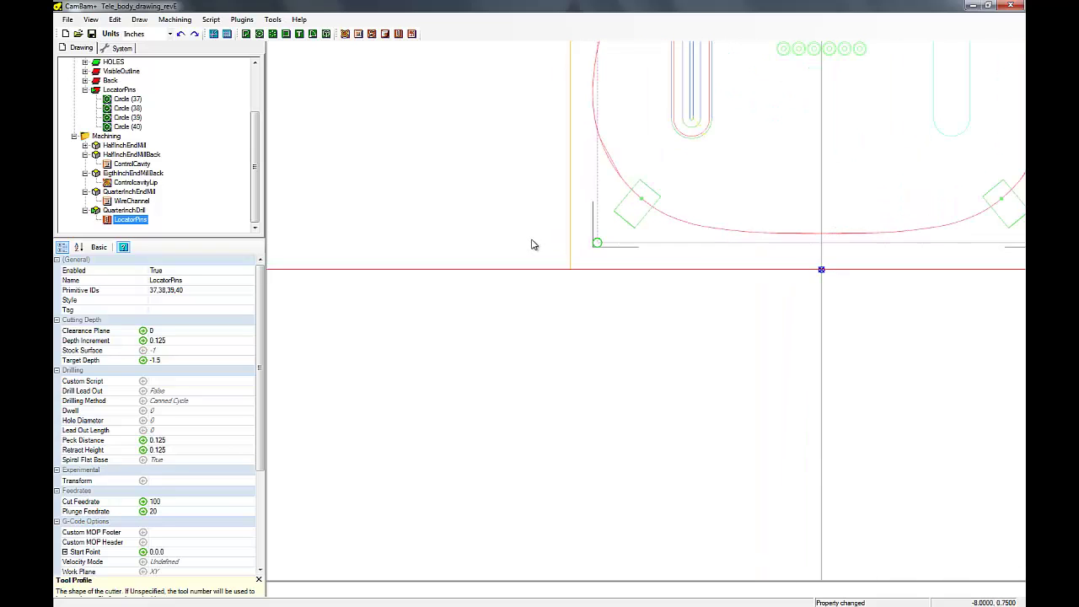
scroll(531, 244, up, 1)
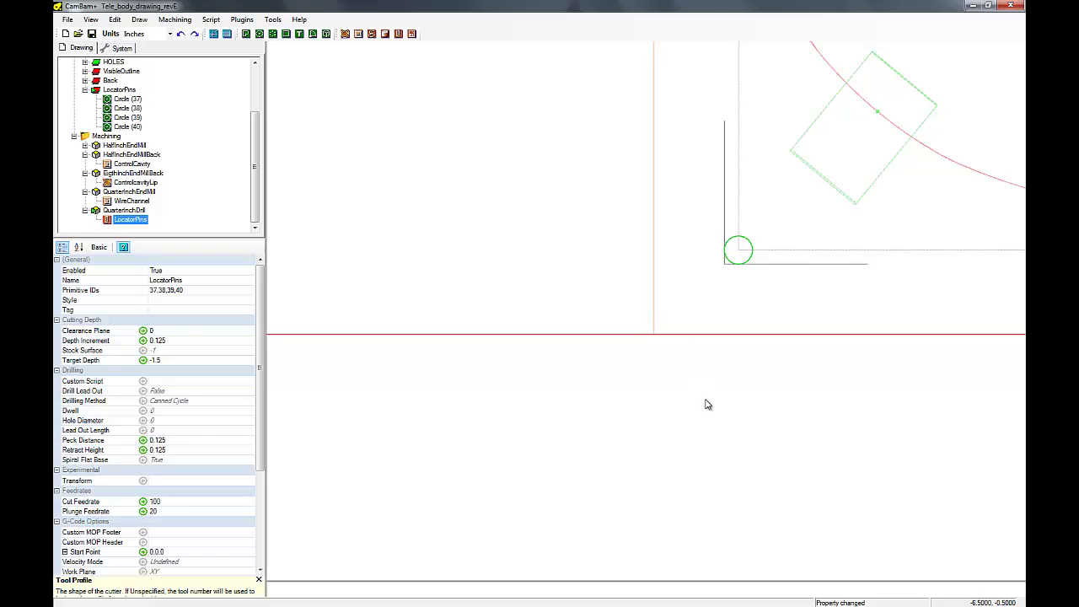
alt+drag(718, 413, 696, 388)
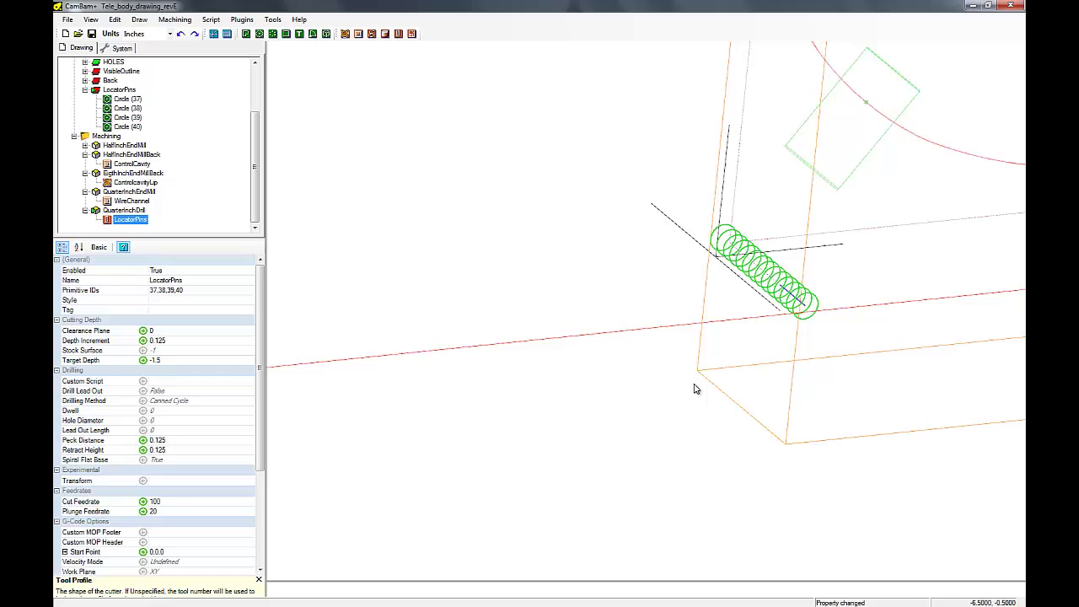
alt+drag(696, 389, 737, 451)
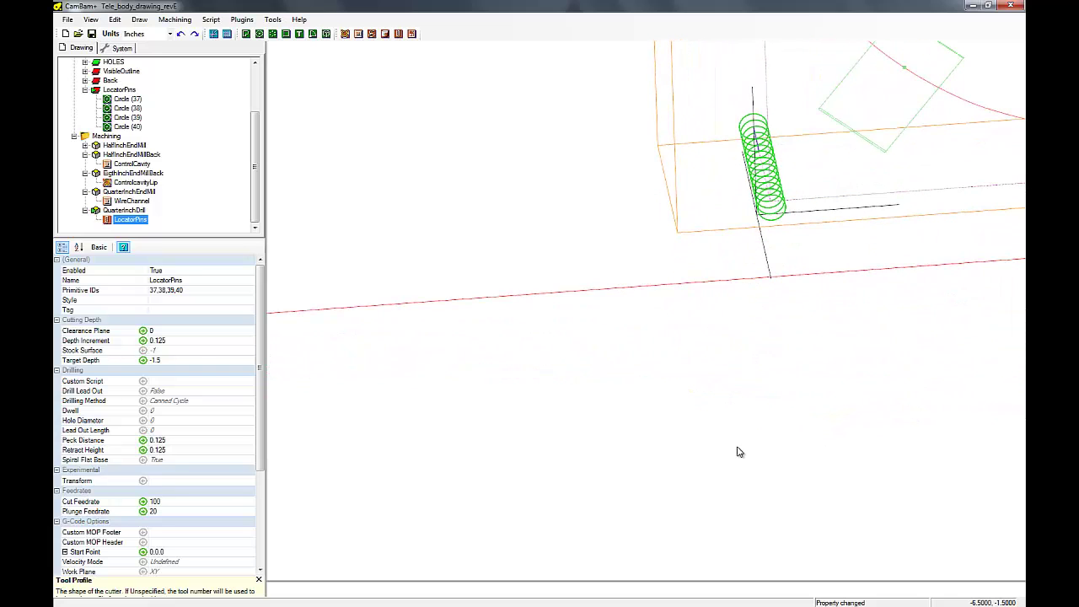
- Save the project, then return to the XY plane view and zoom to fit
click(92, 37)
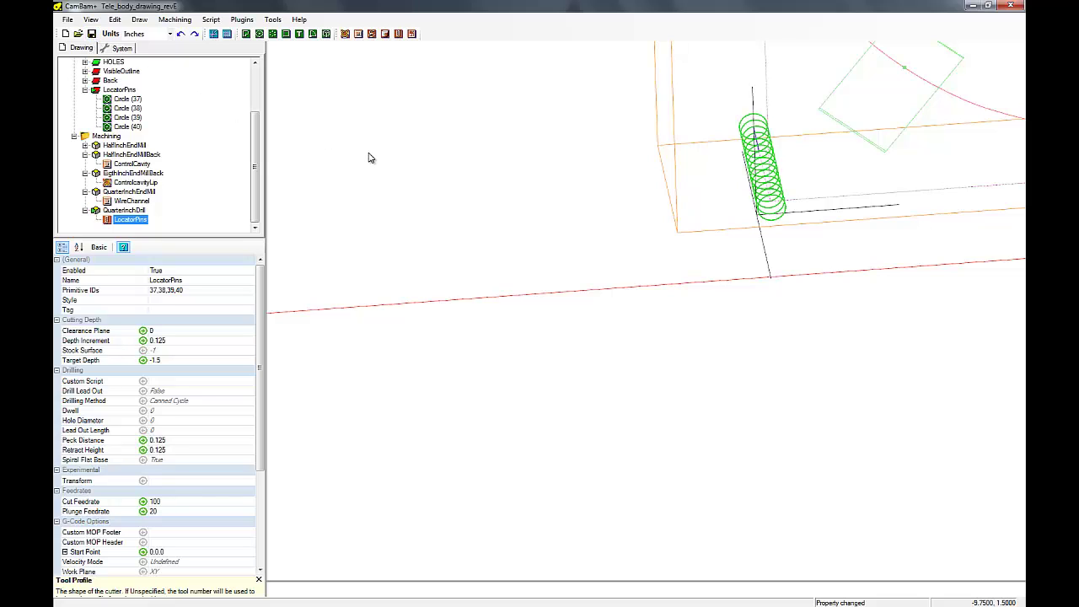
click(89, 20)
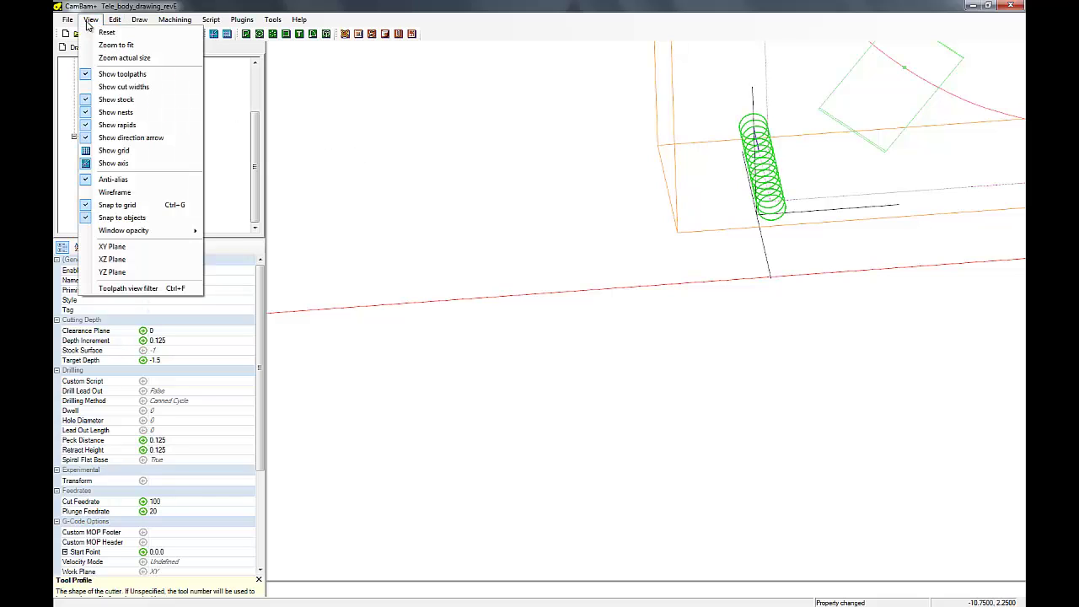
click(118, 248)
click(90, 20)
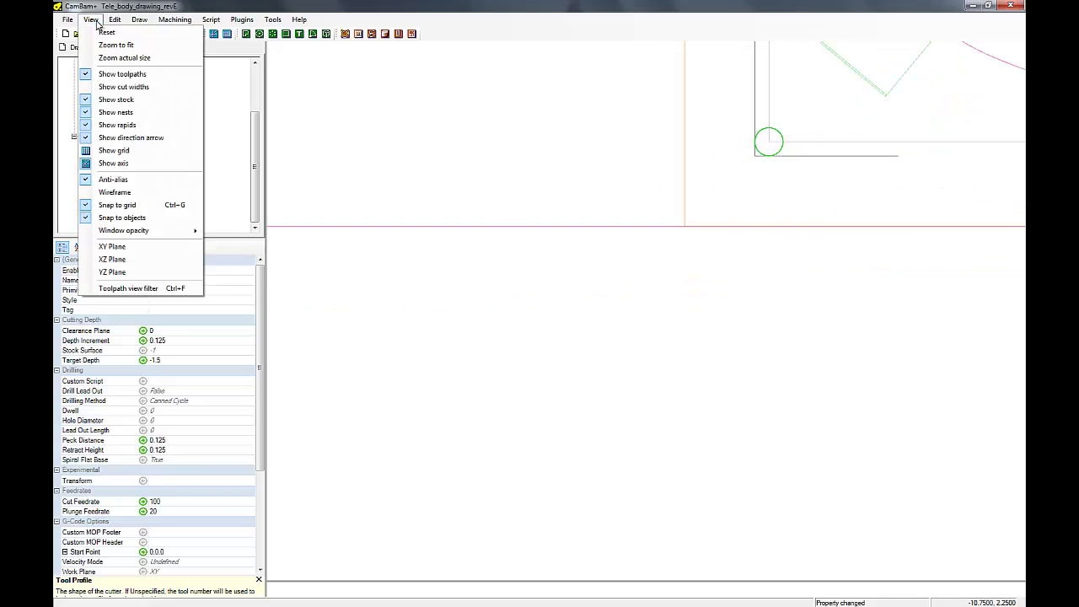
click(109, 47)
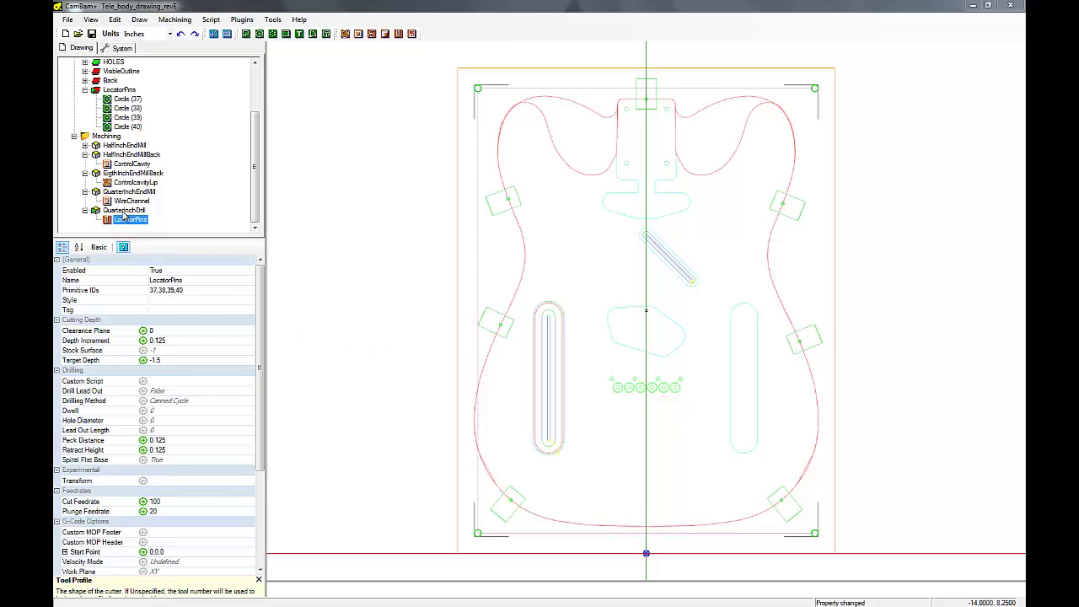
- Change QuarterInchDrill's Out File to QuarterInchDrill.nc and produce its G-code
click(124, 211)
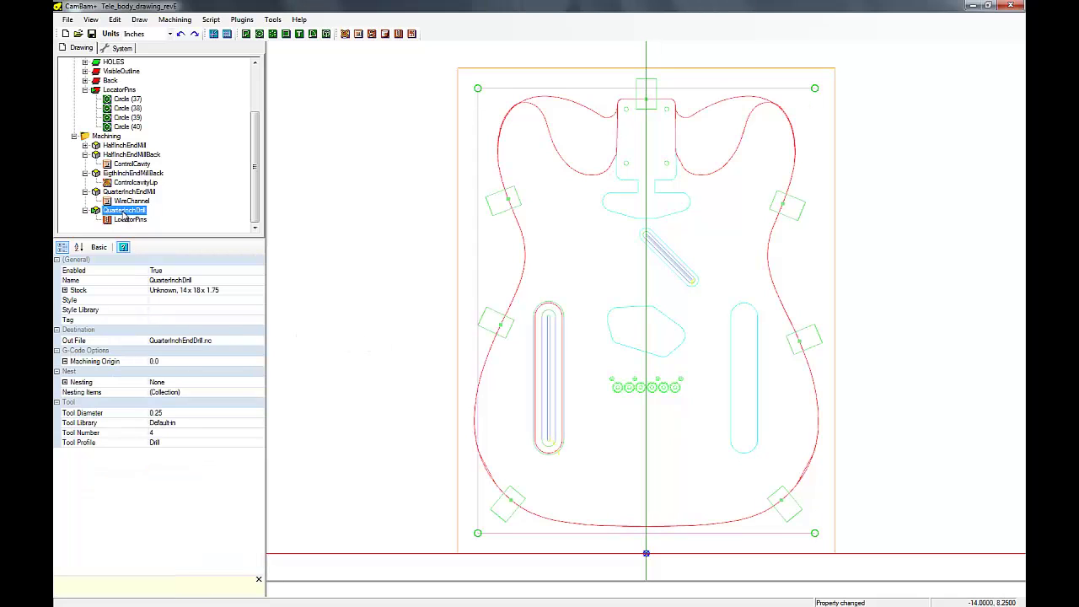
click(192, 342)
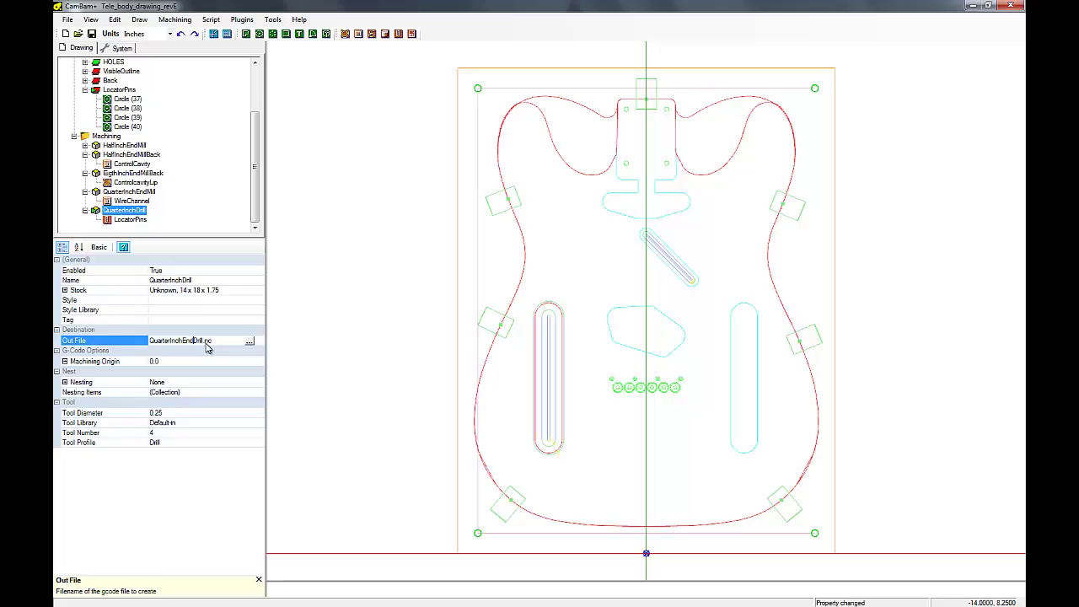
key(BackSpace)
key(BackSpace)
key(BackSpace)
click(209, 341)
right_click(122, 215)
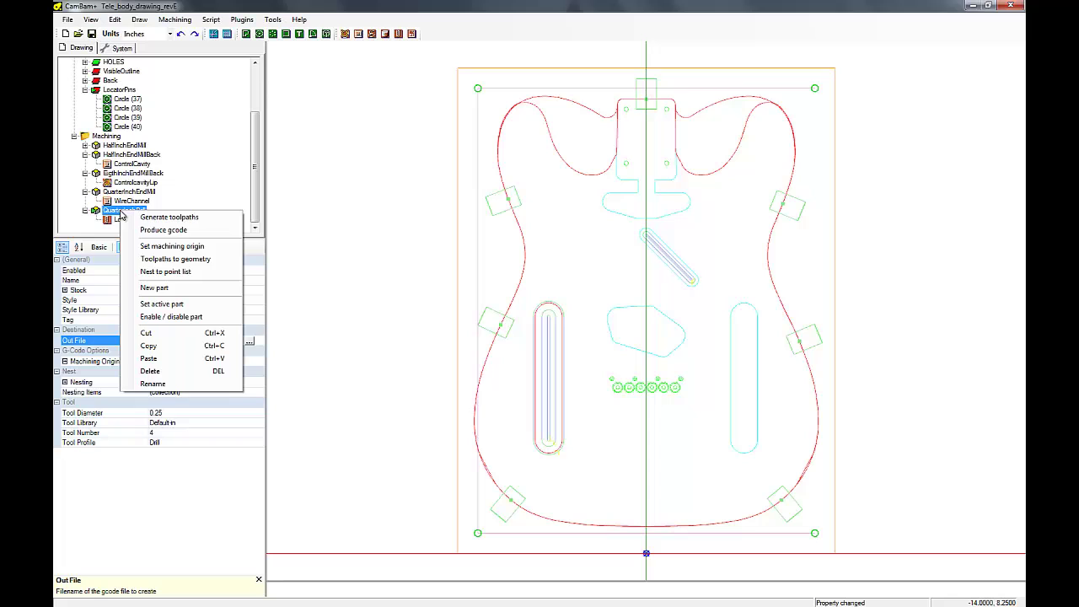
click(151, 231)
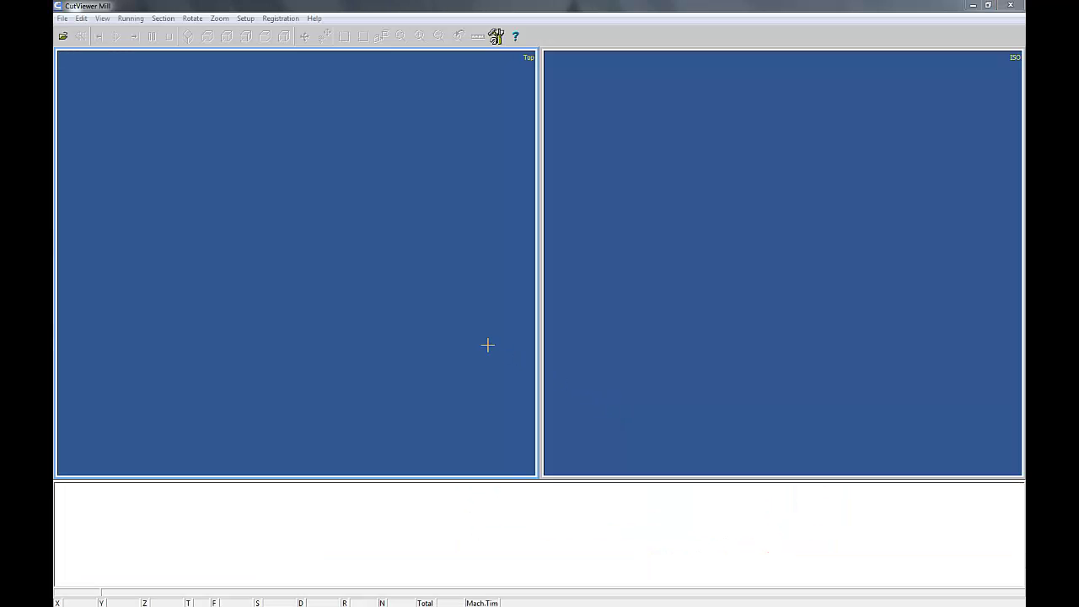
- Open QuarterInchDrill.nc in CutViewer Mill and run the drilling simulation
click(60, 37)
click(447, 316)
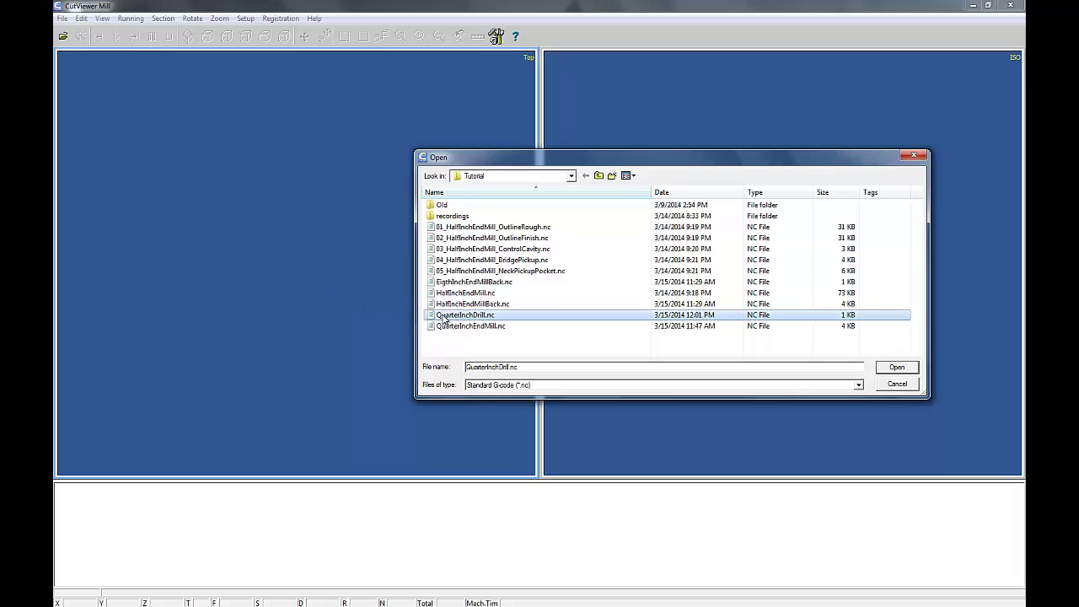
click(895, 368)
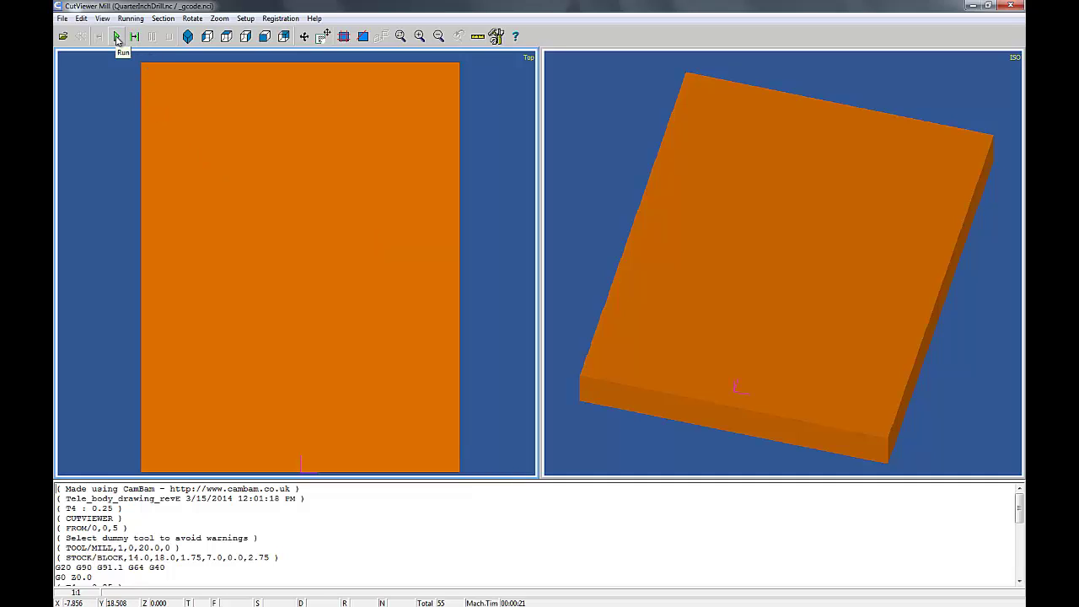
click(117, 37)
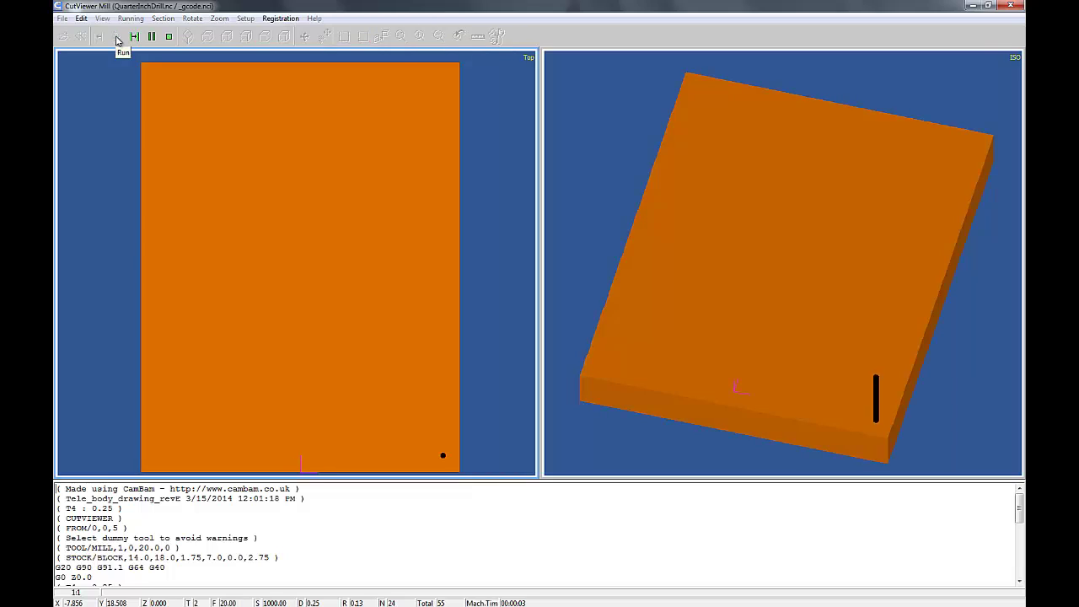